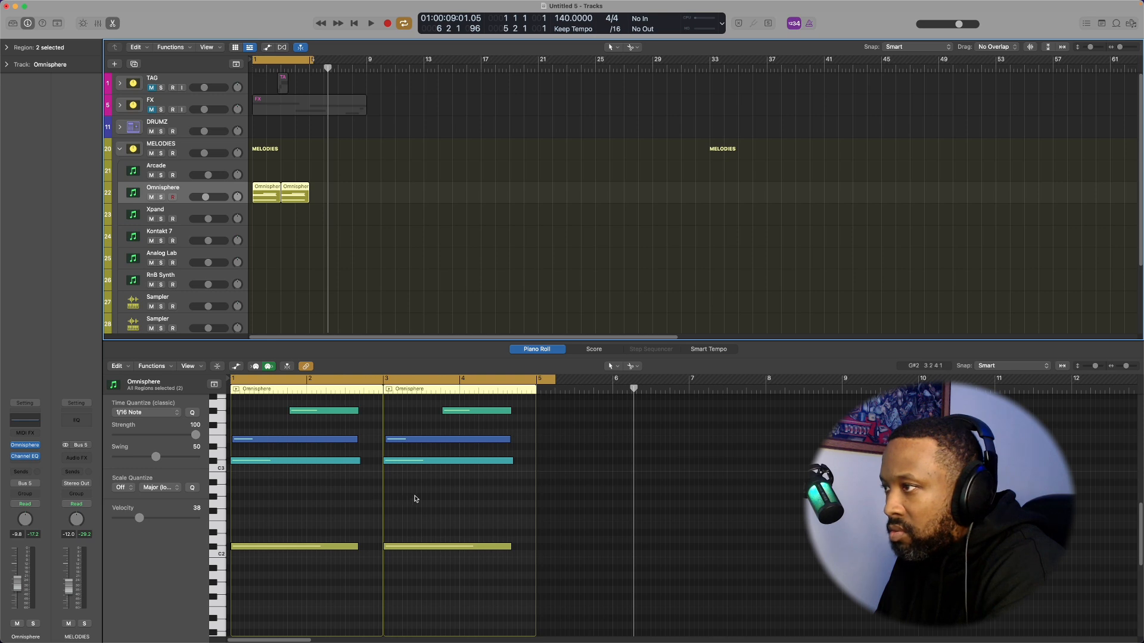
Add a short D#3 note around beat 3 of bar 1 in the first Omnisphere region and select the two long notes just above it.
drag(274, 473, 271, 479)
key(super+z)
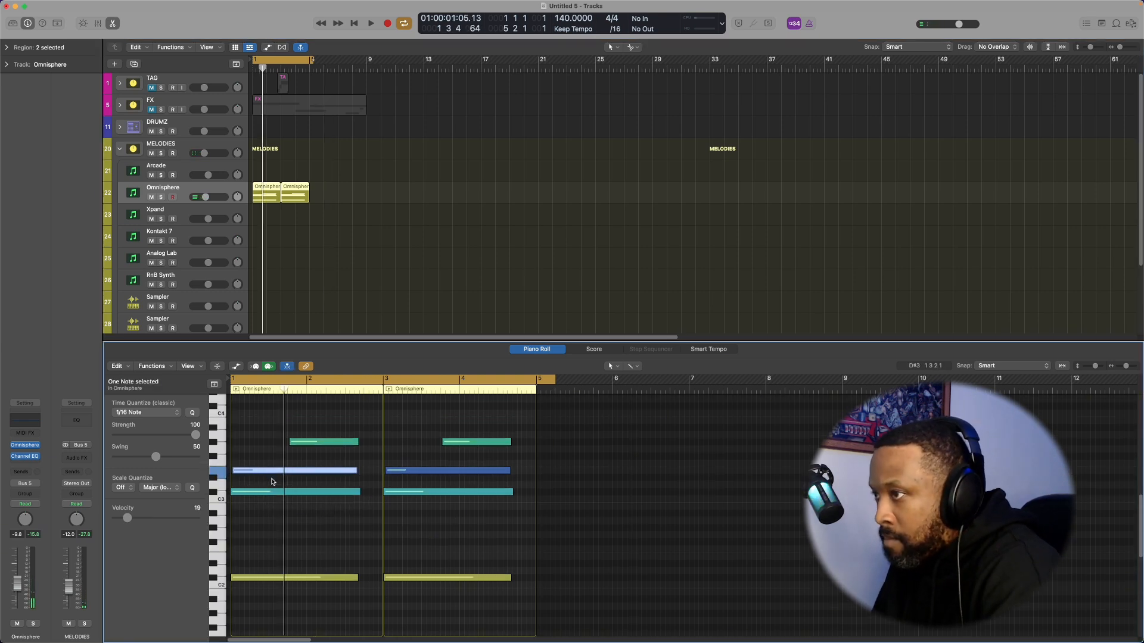
click(273, 479)
drag(285, 481, 283, 482)
drag(392, 479, 286, 479)
click(223, 475)
Play the loop from the start and record low bass notes over it on the Omnisphere track.
key(space)
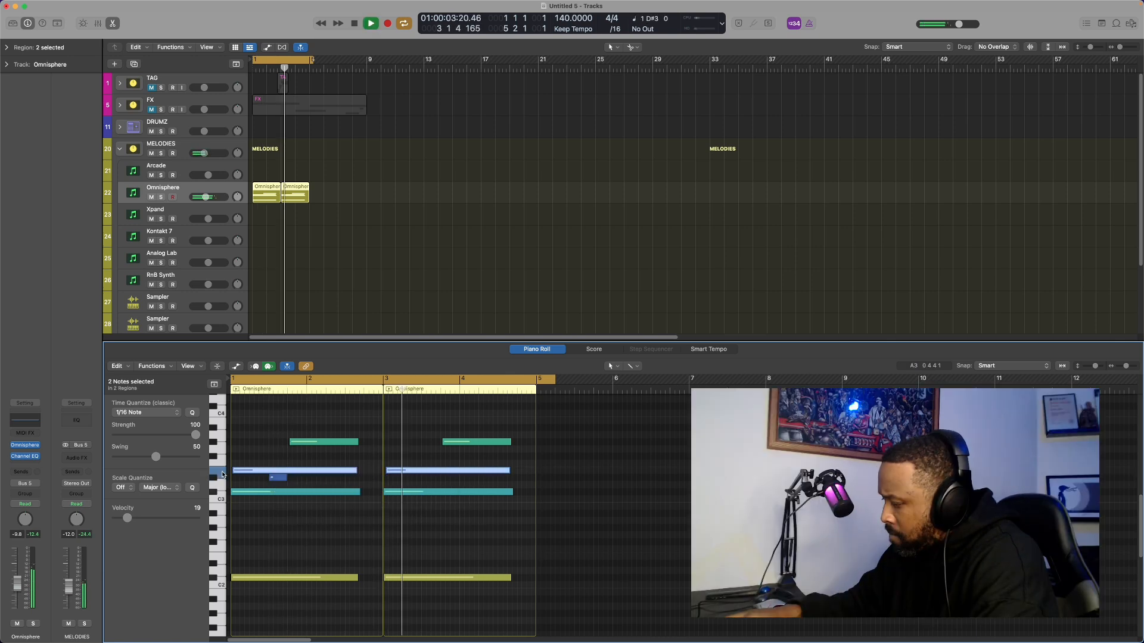
key(Return)
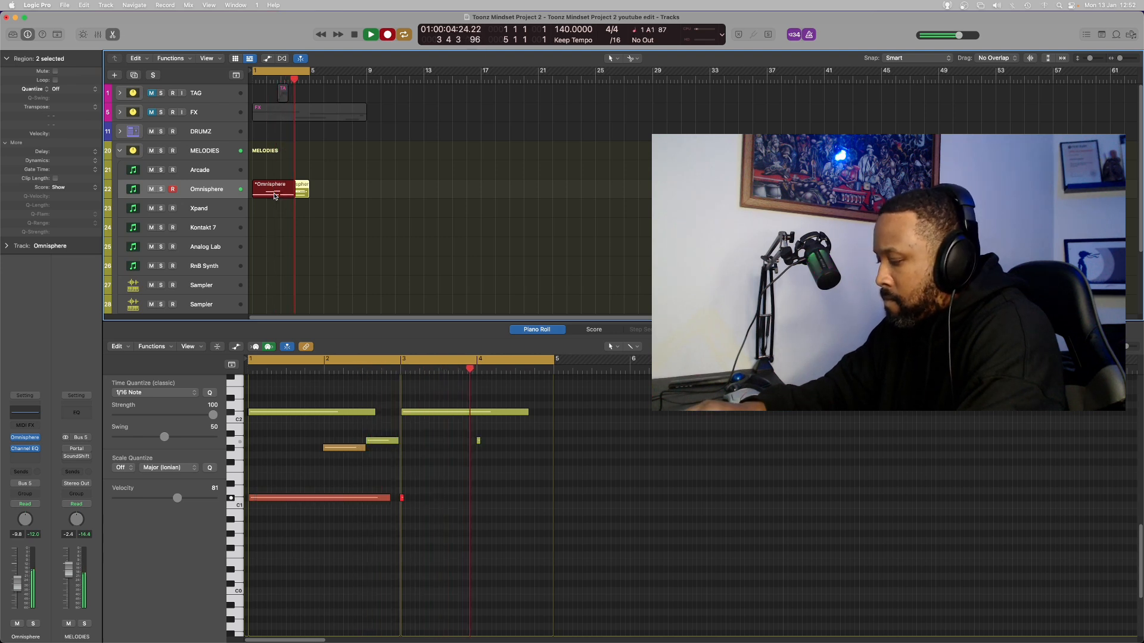
key(space)
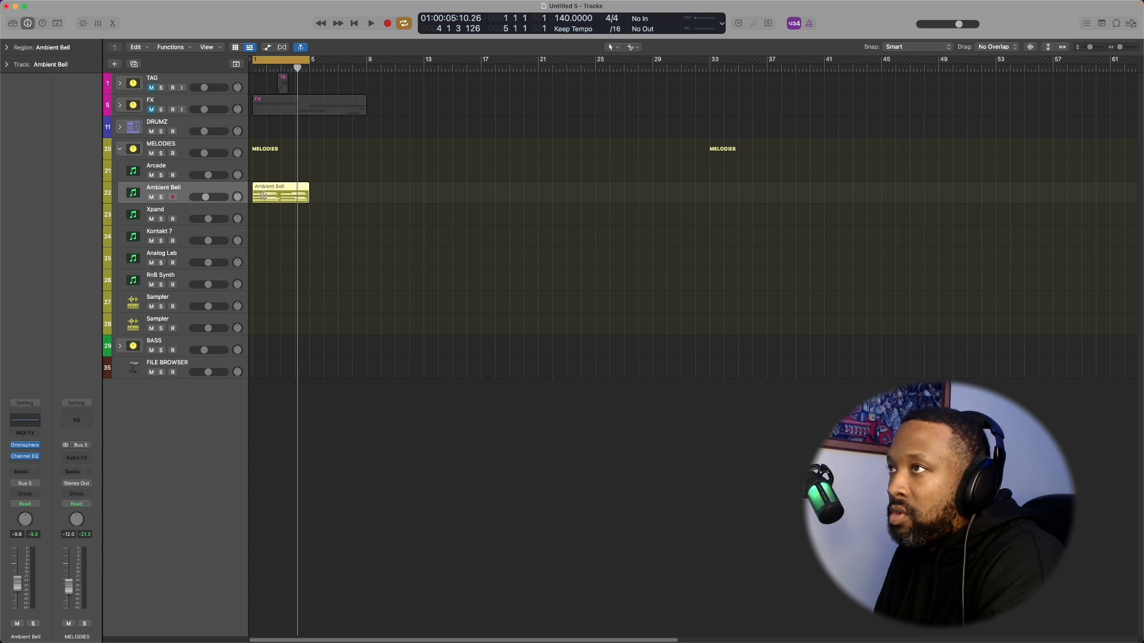
Bounce the Ambient Bell MIDI region in place to a new audio track.
right_click(264, 195)
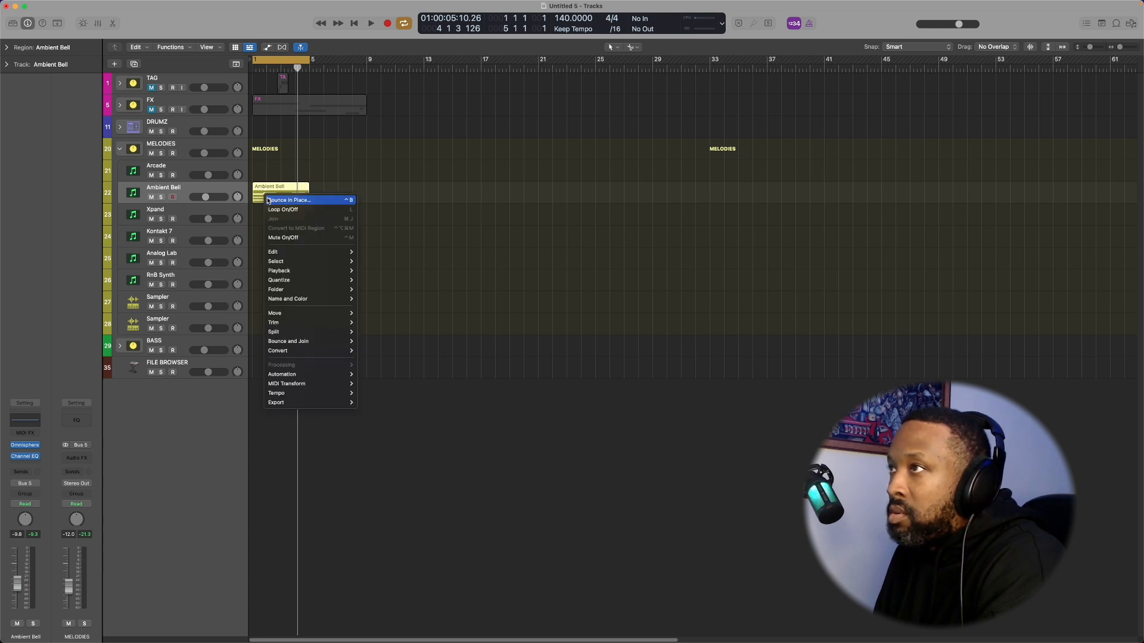
click(268, 201)
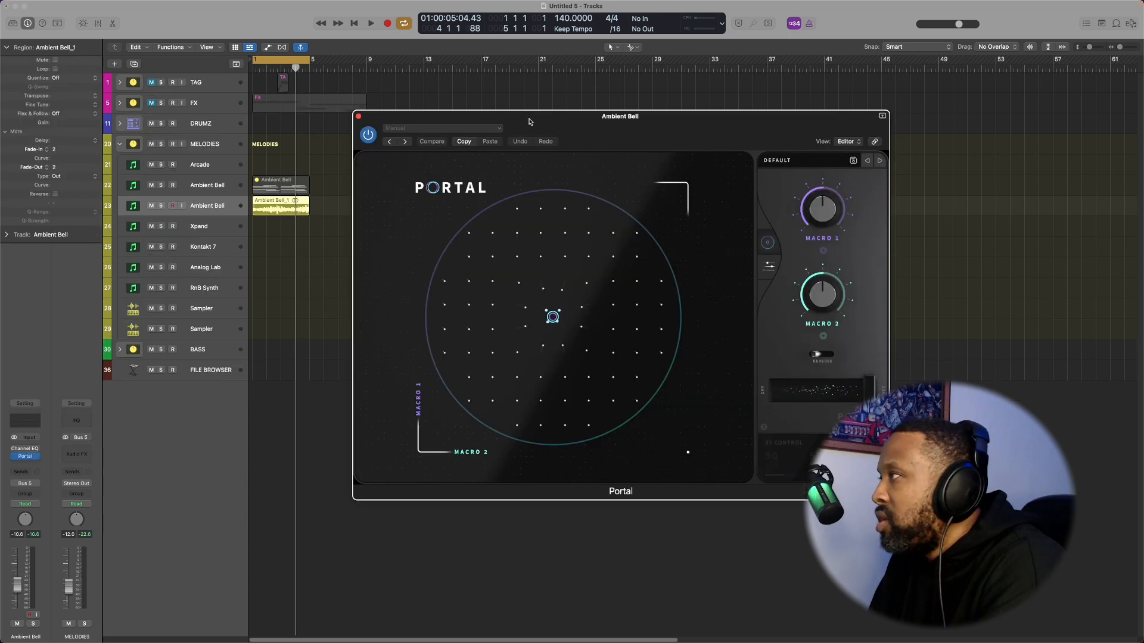
Load the 9 HAWK preset in Portal on the bounced Ambient Bell track and lower its dry/wet mix to about 58 during playback.
mouse_move(529, 122)
mouse_down()
mouse_move(432, 105)
mouse_move(527, 111)
mouse_up()
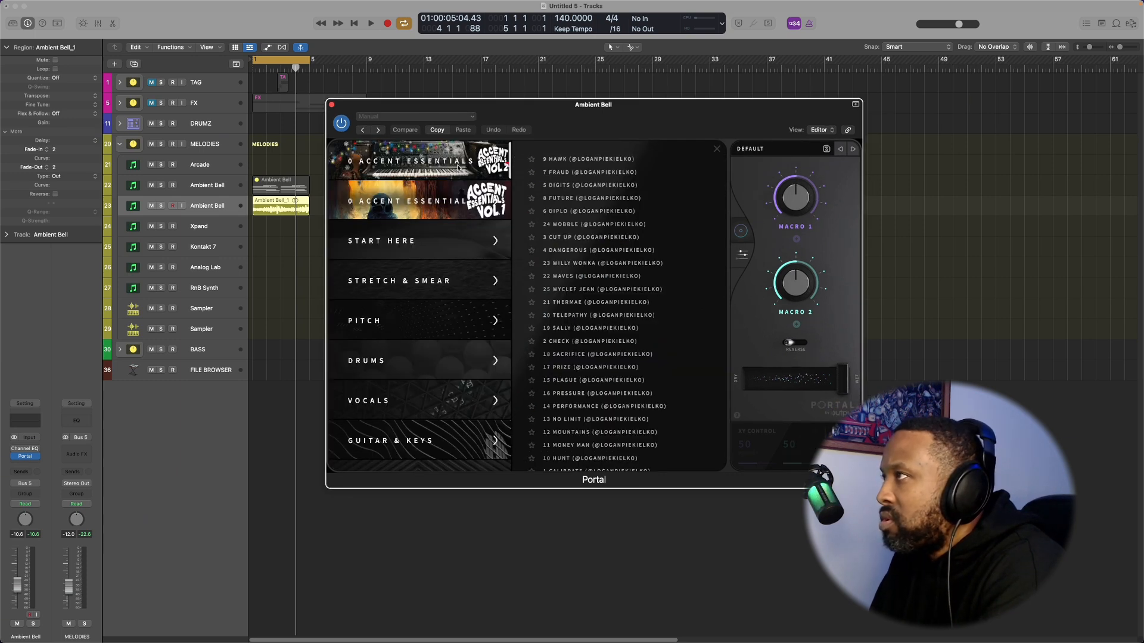
click(563, 162)
key(space)
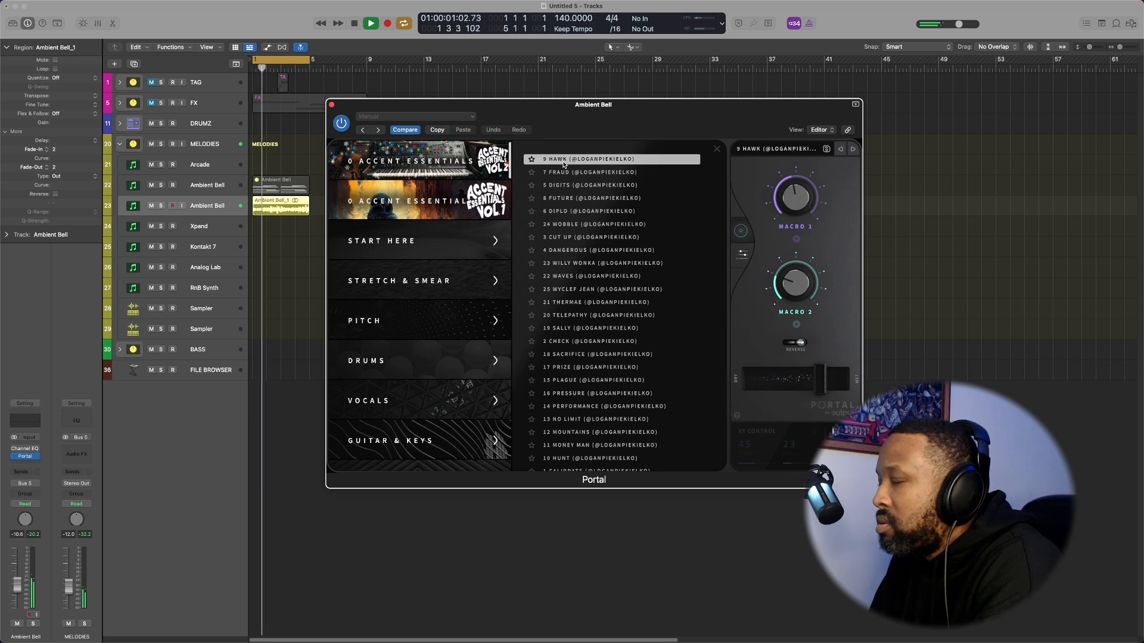
drag(821, 385, 803, 385)
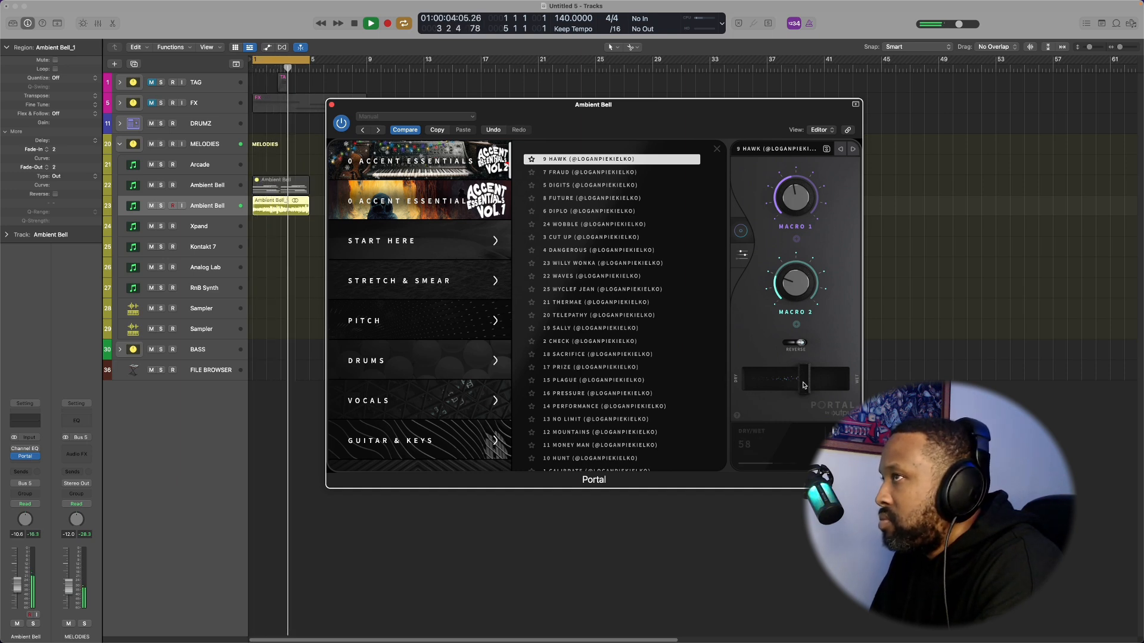
click(333, 105)
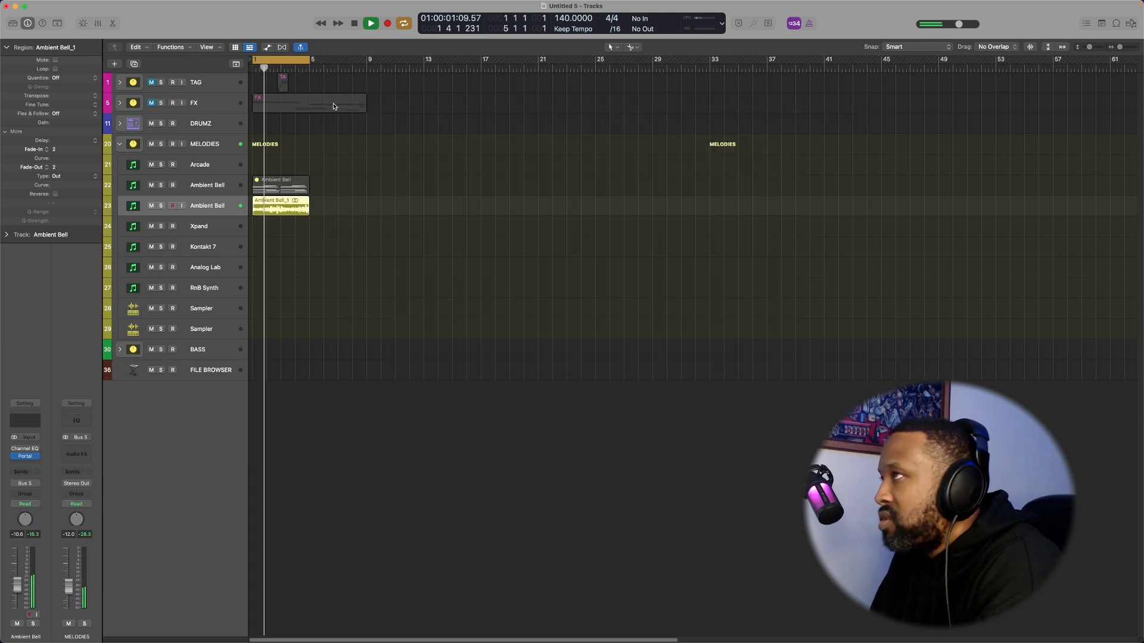
Reverse the bounced Ambient Bell_1 audio region and play it back.
key(space)
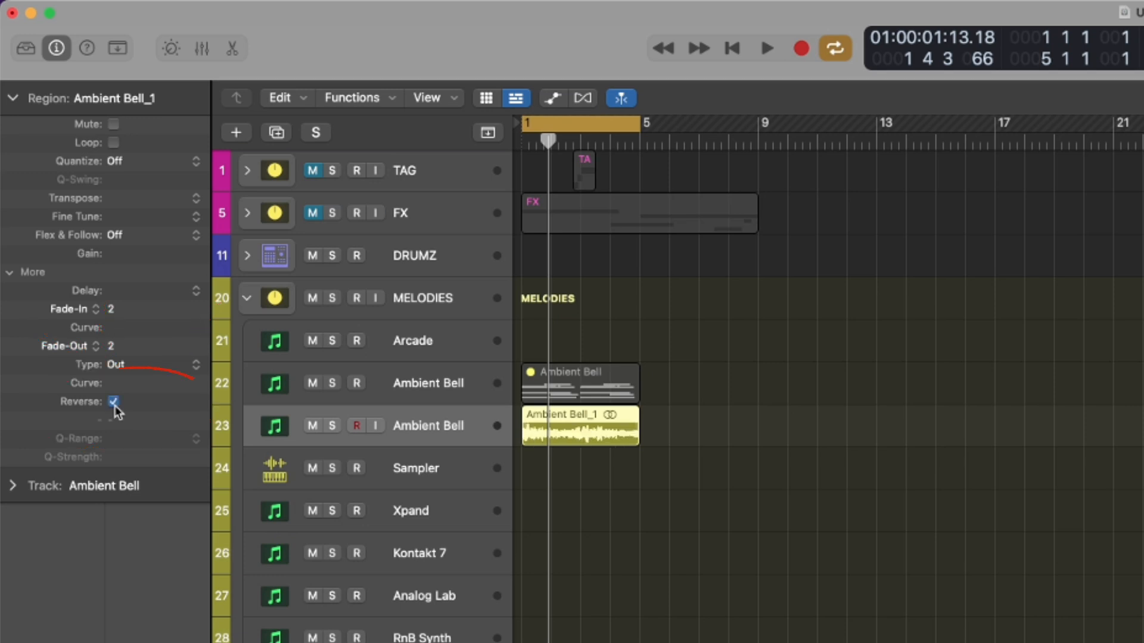
key(space)
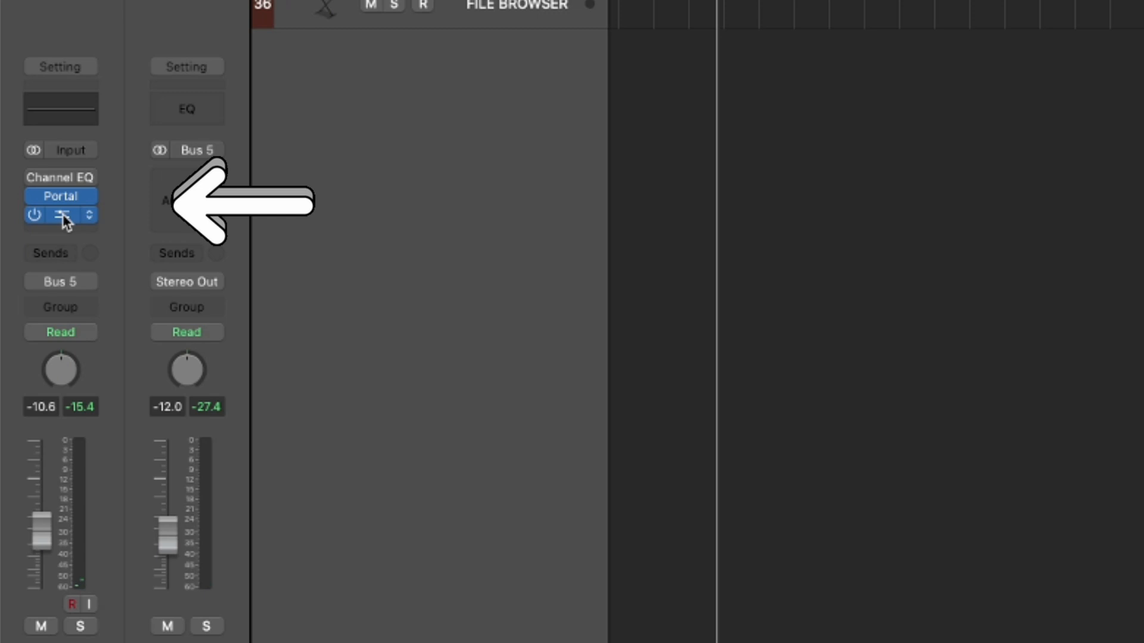
Place HalfTime ahead of Portal on the bounced Ambient Bell track and audition it at 1/2 with 2x speed.
drag(26, 457, 27, 448)
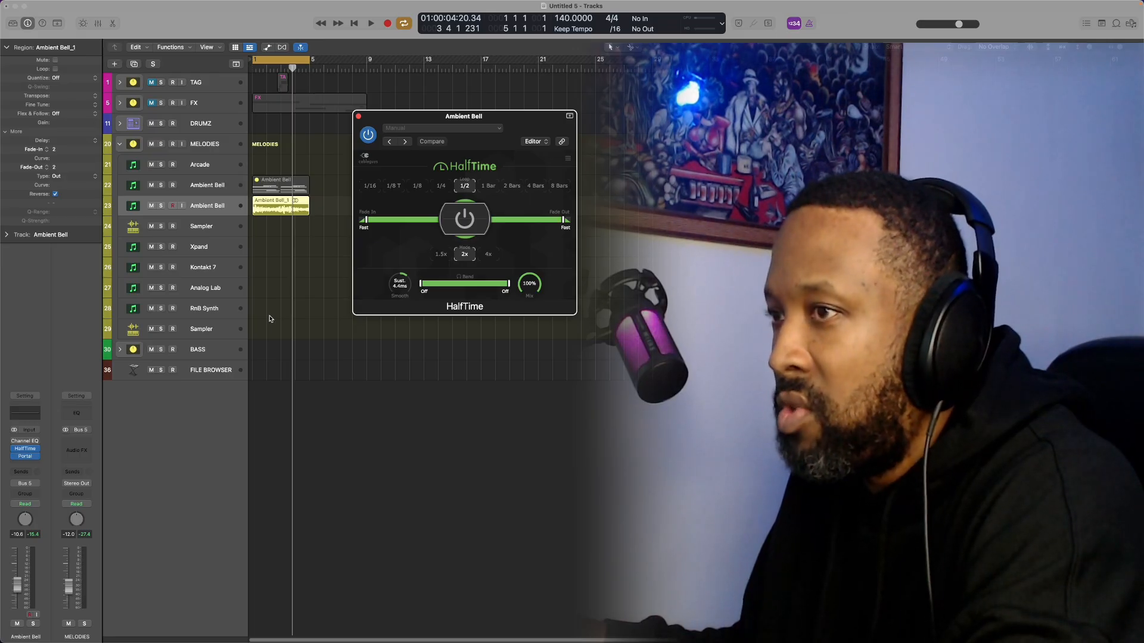
key(space)
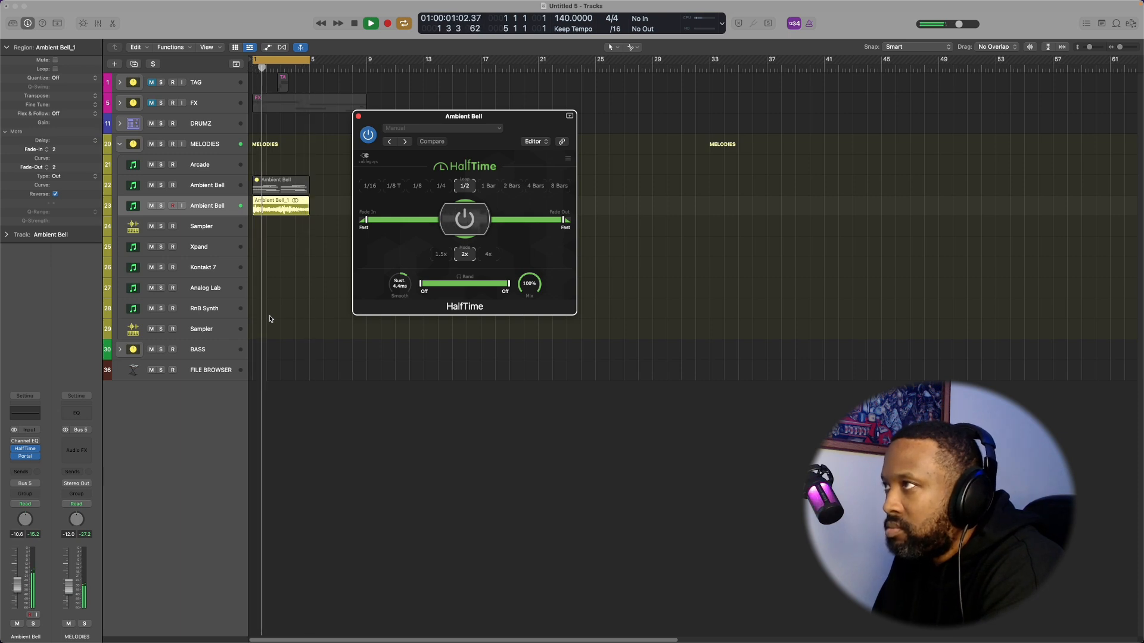
click(358, 116)
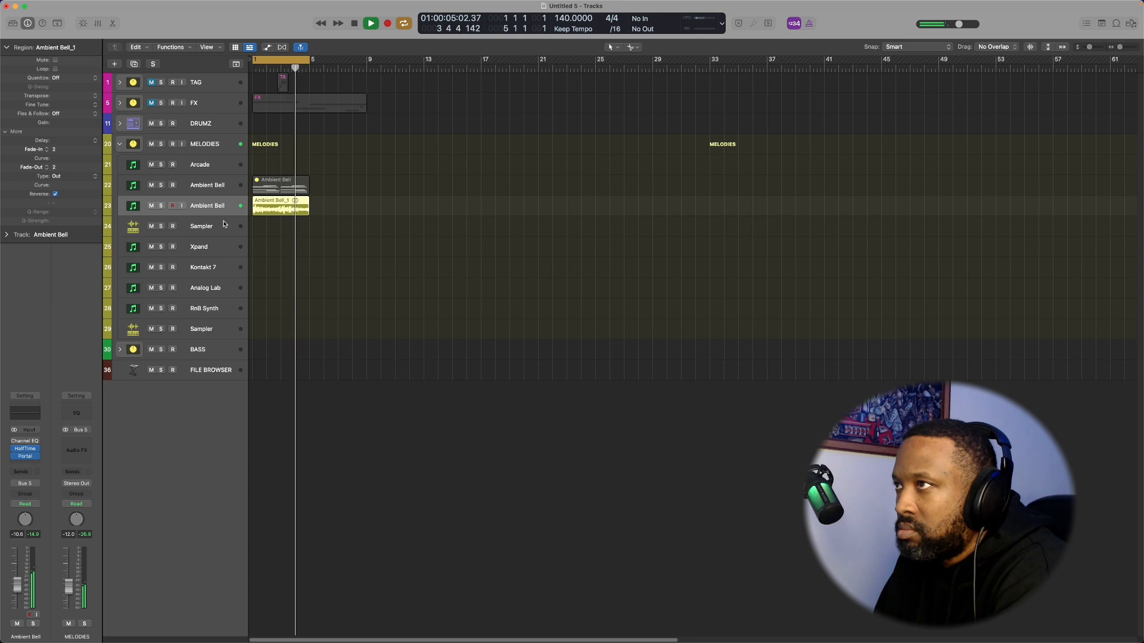
key(space)
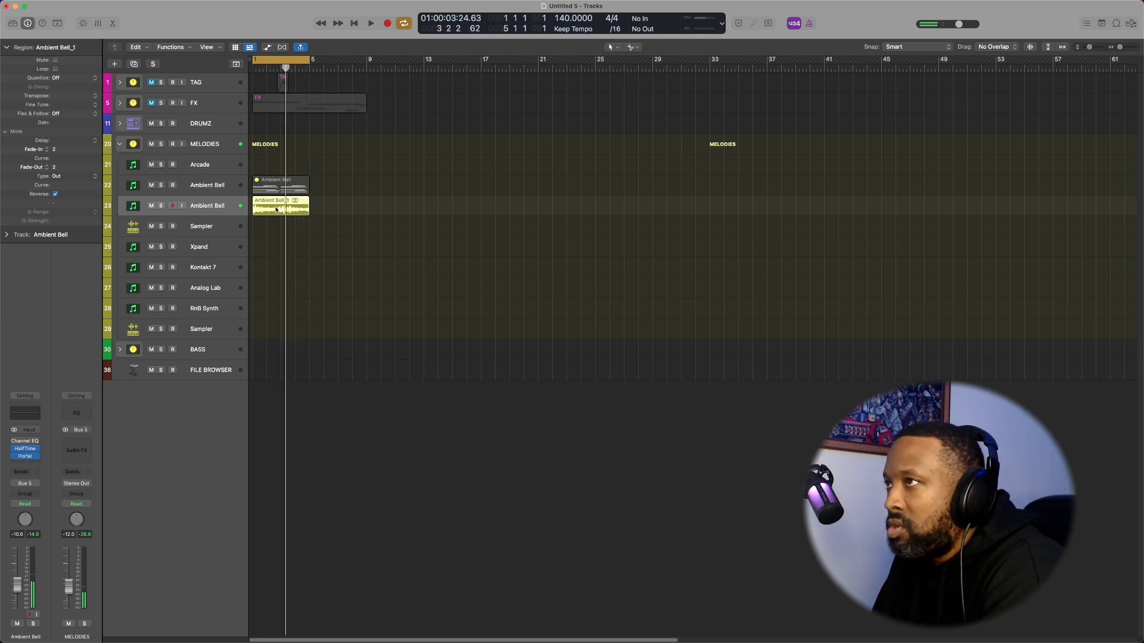
Duplicate the bounced Ambient Bell track with its region and replace HalfTime on the copy with SoundShifter Pitch transposed up 12 semitones.
key(super+d)
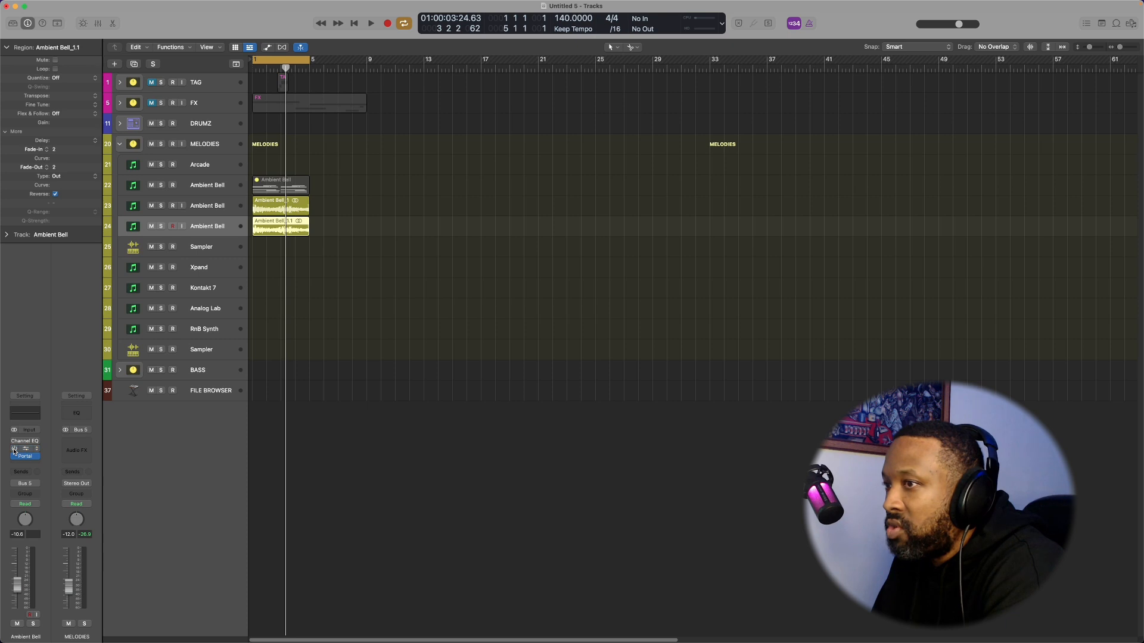
click(35, 457)
click(257, 554)
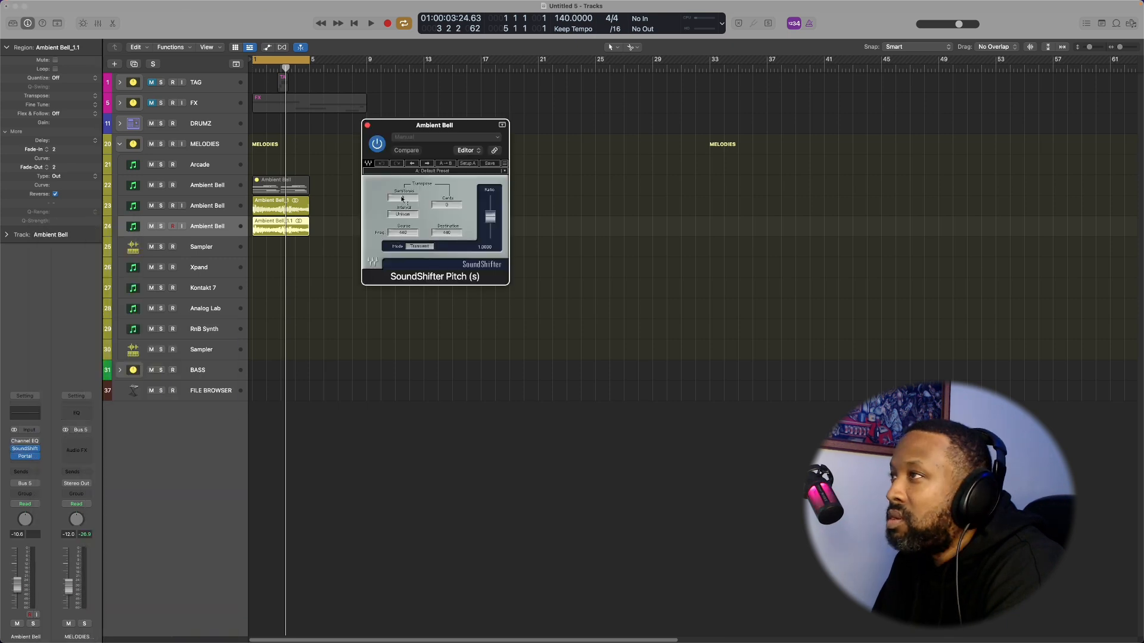
key(space)
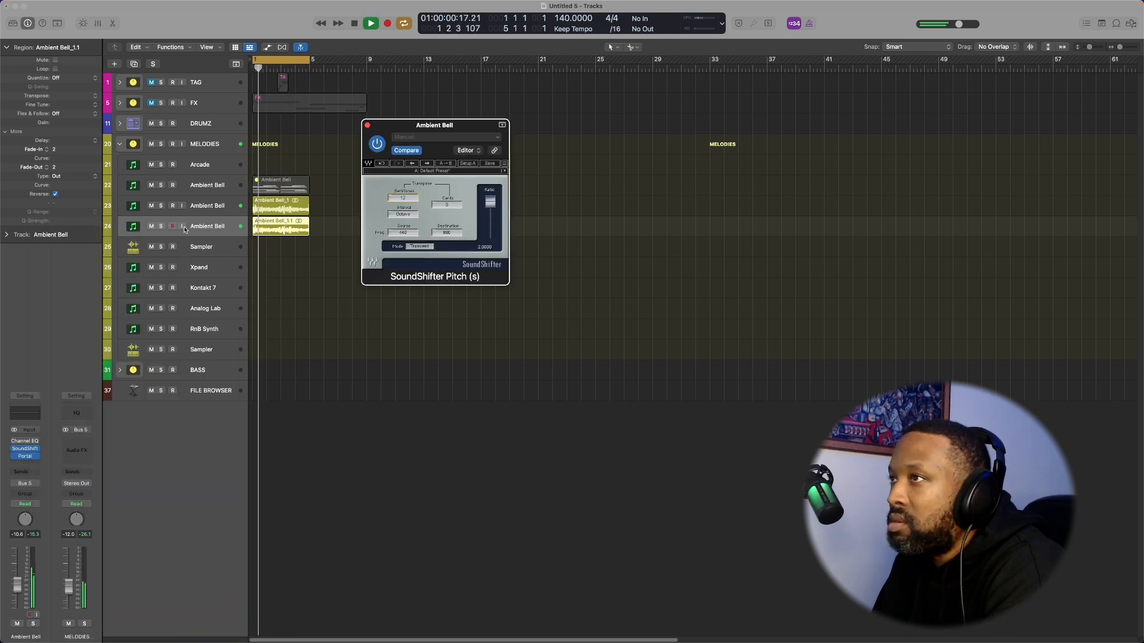
Lower the duplicated Ambient Bell track's volume to about -14.4 dB while the loop plays.
drag(17, 585, 17, 589)
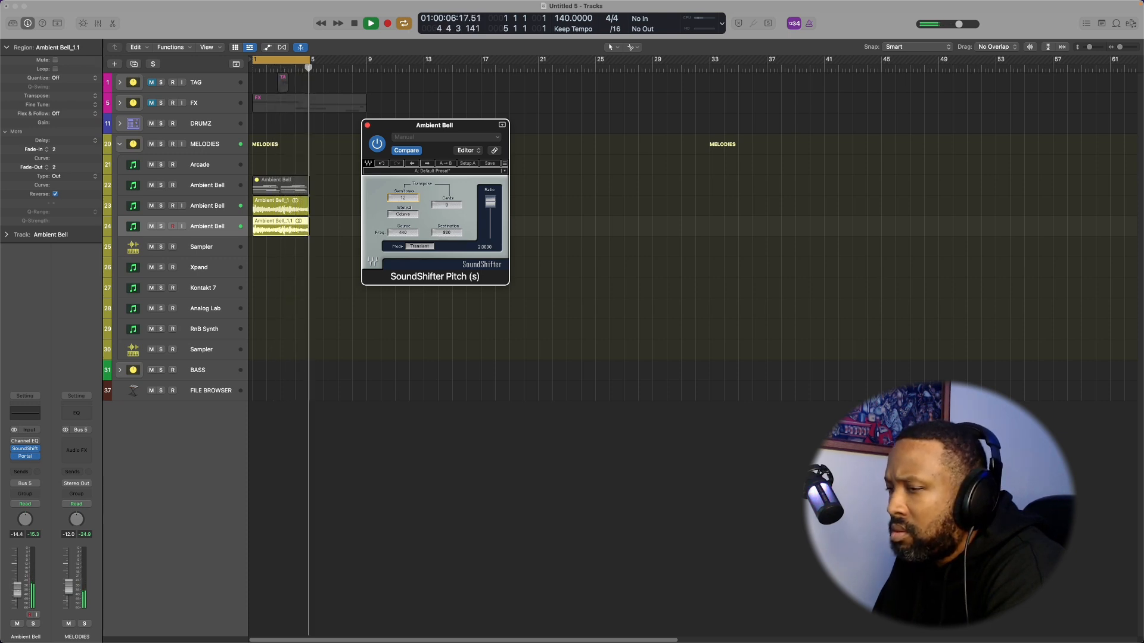
click(367, 125)
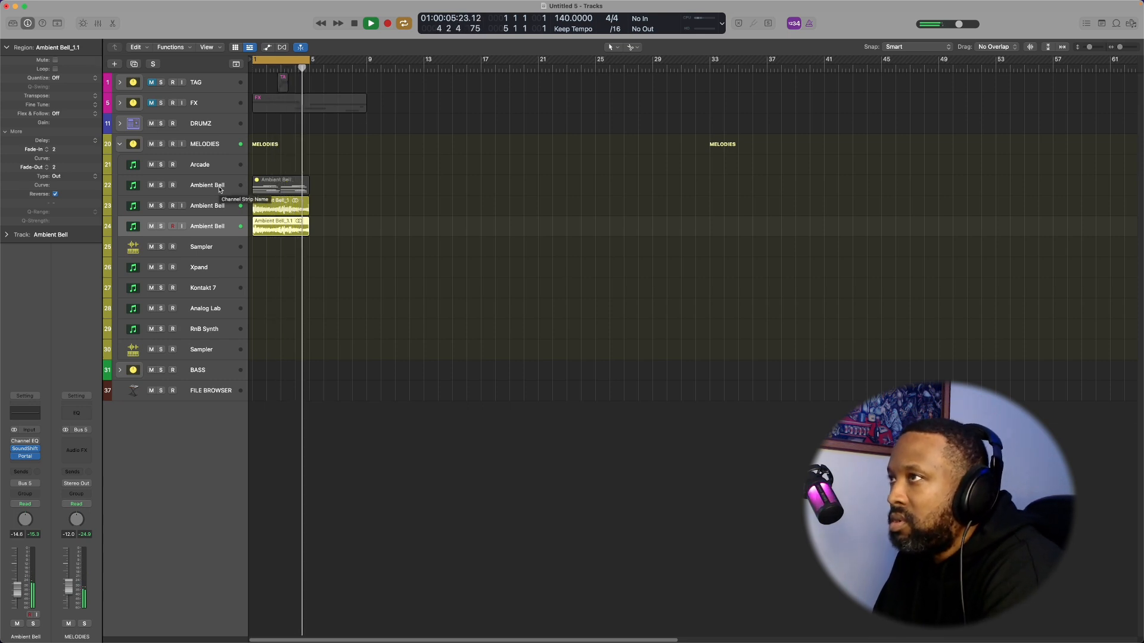
key(space)
Audition the Keys one-shots in the Alchemy file browser and load KEY [CHEATCODE] into the last Sampler track's instrument.
click(281, 182)
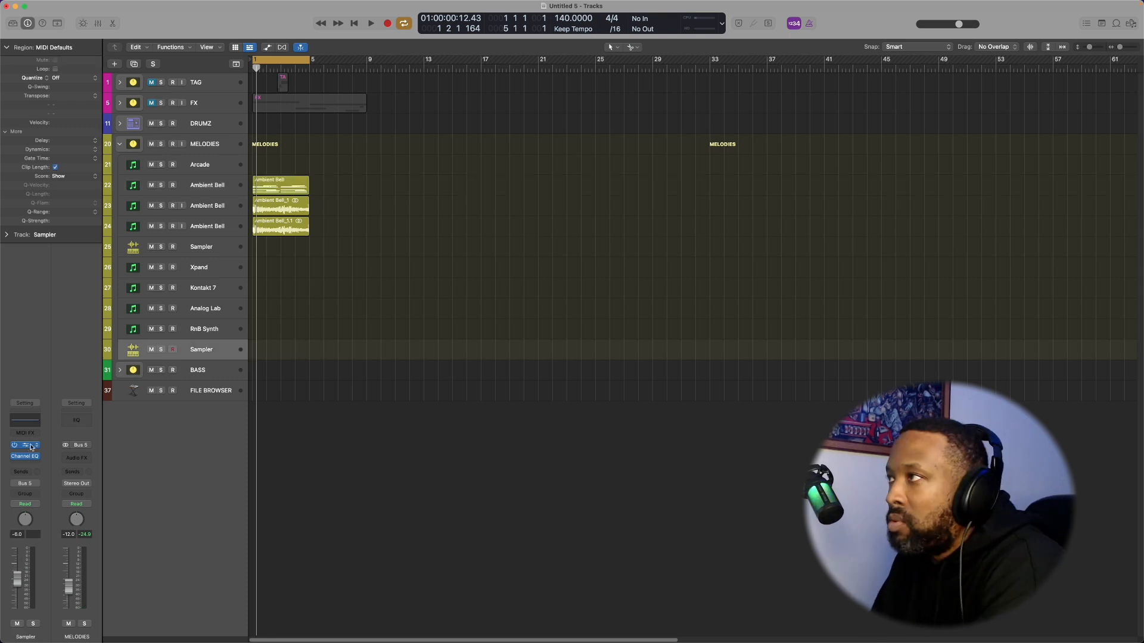
double_click(133, 350)
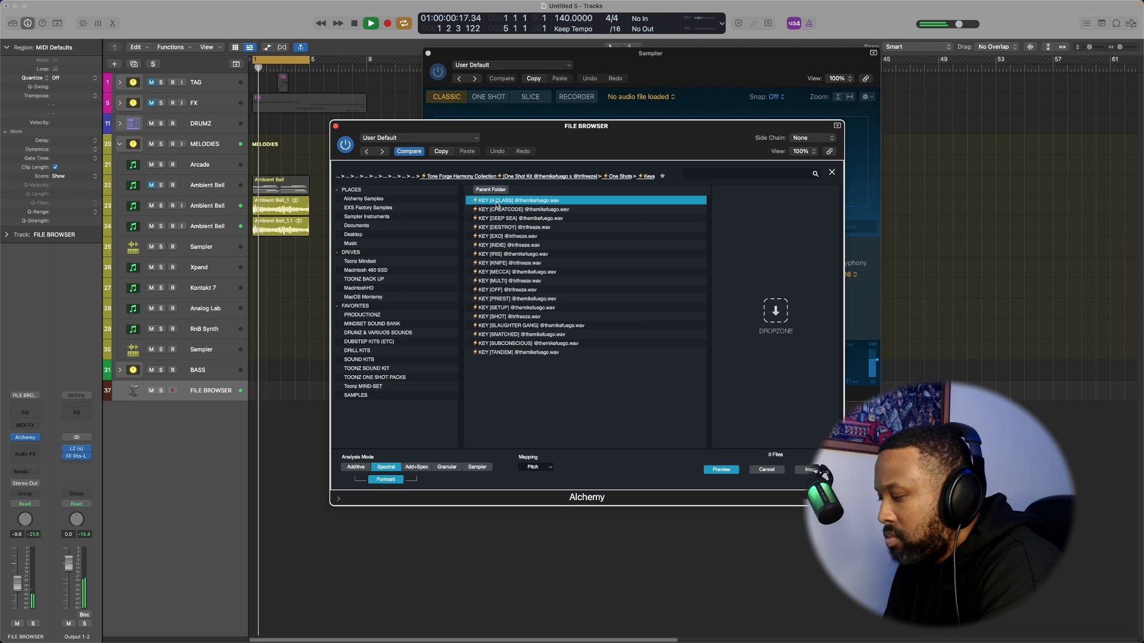
key(Down)
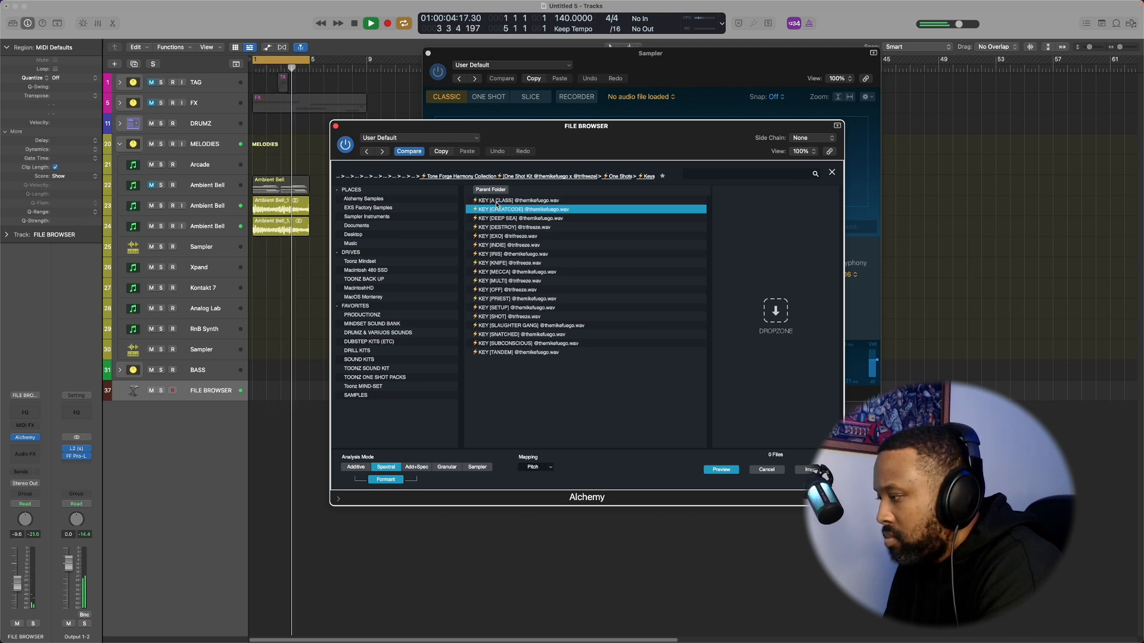
key(Up)
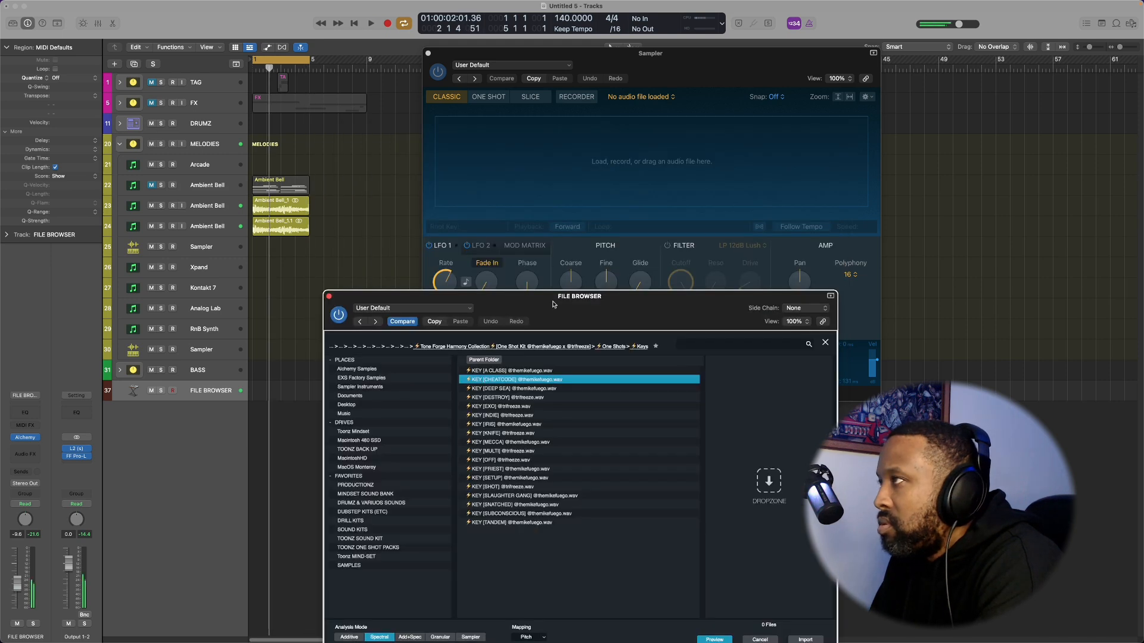
drag(516, 380, 509, 190)
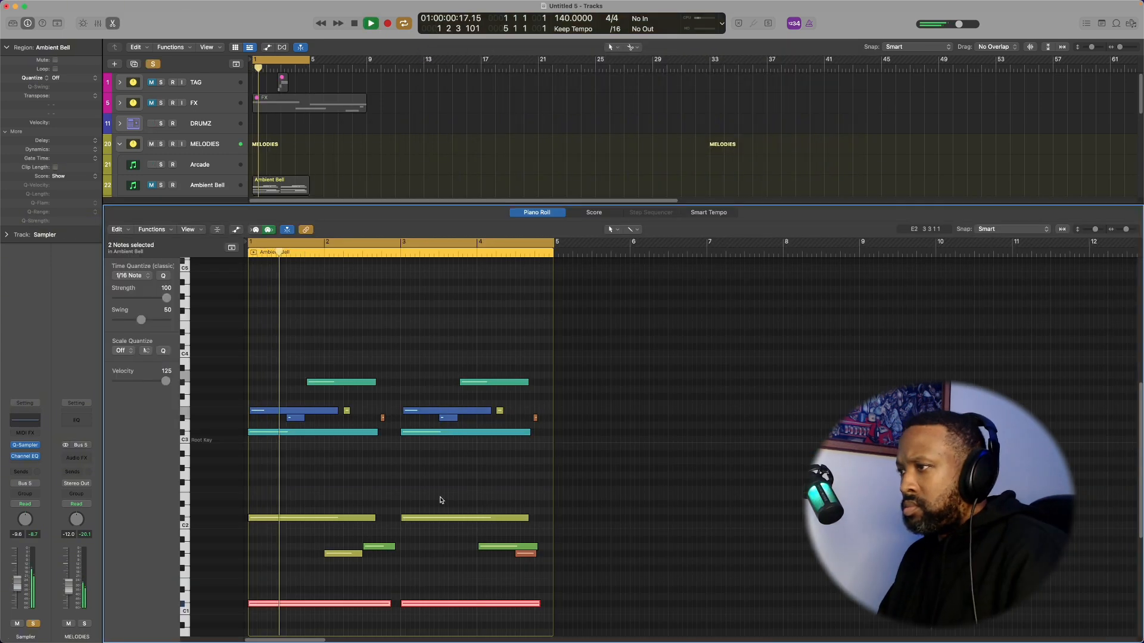
Transpose all notes of the Ambient Bell region on the Sampler track up one octave and close the note editor.
click(441, 501)
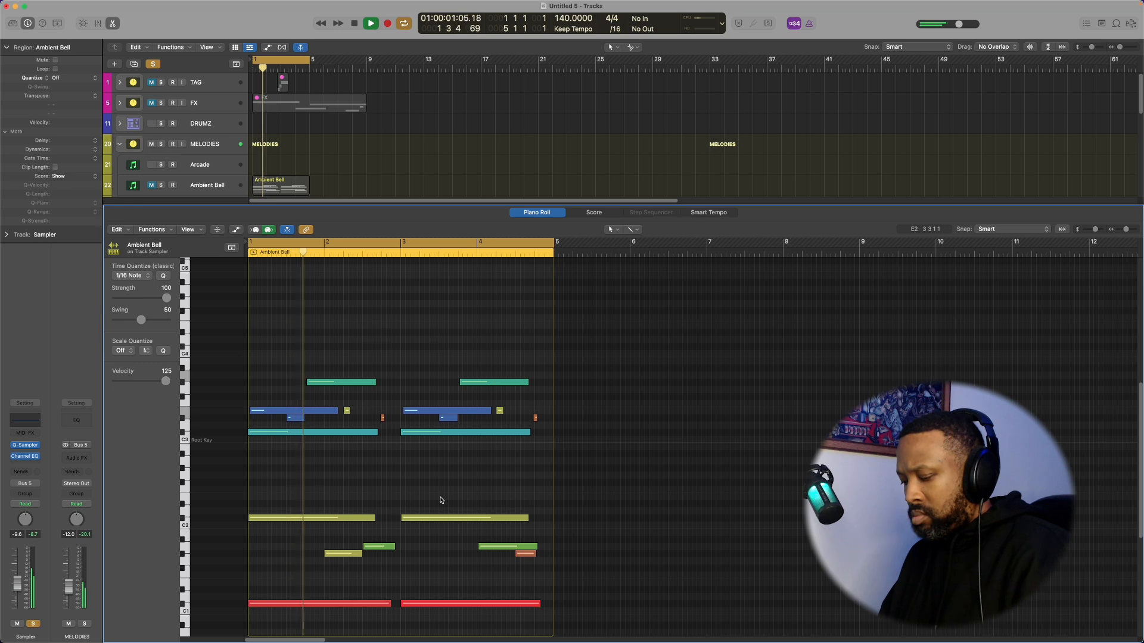
key(super+a)
key(shift+alt+Up)
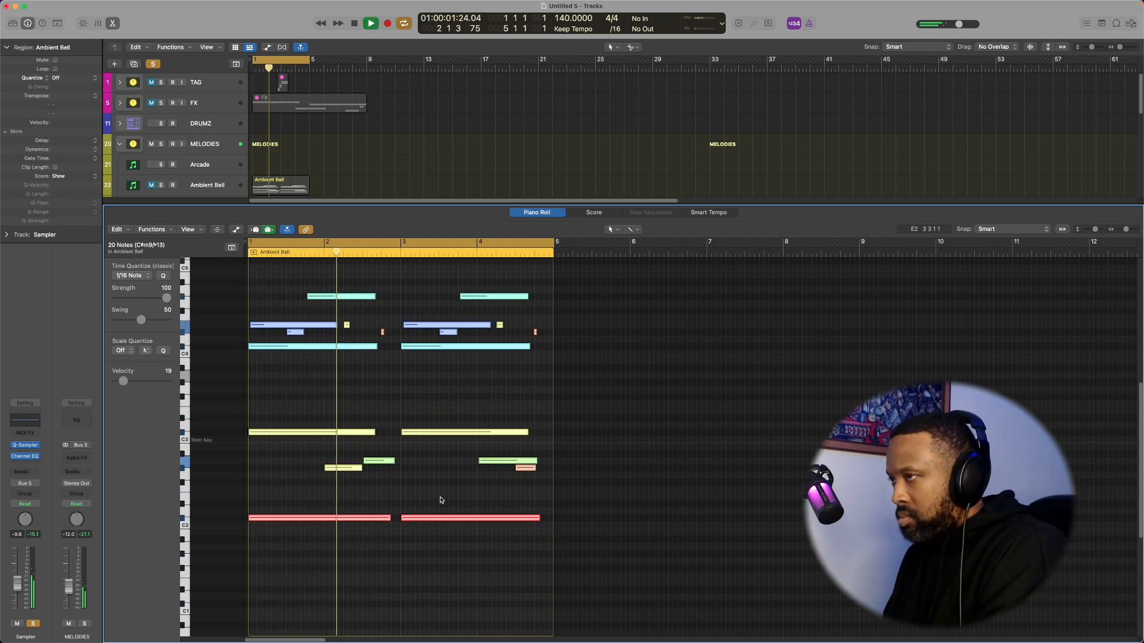
key(p)
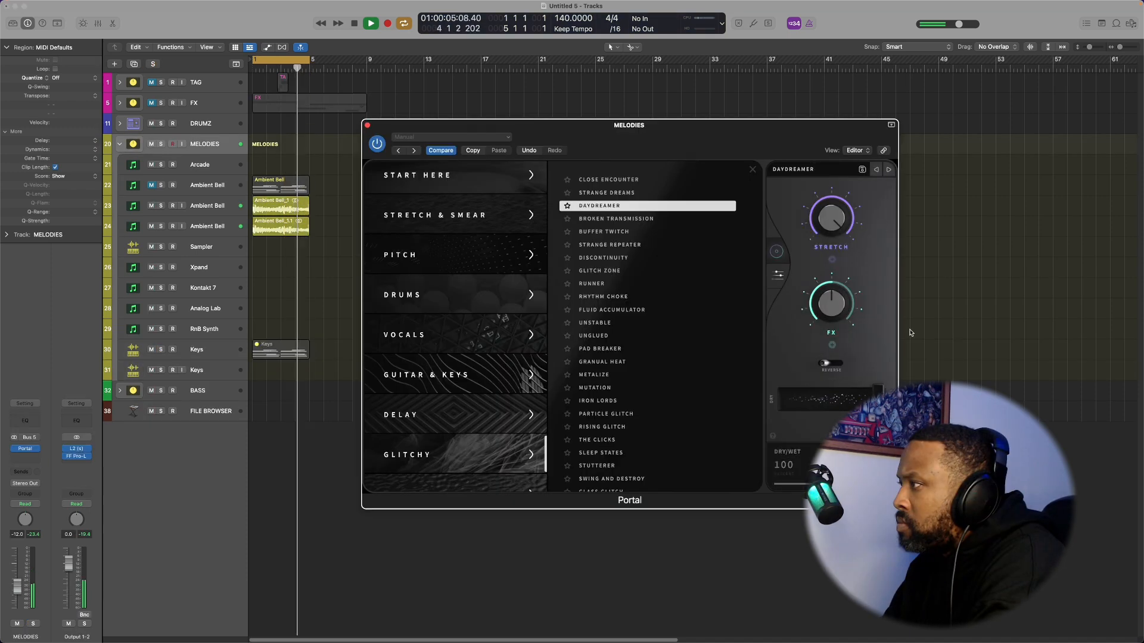
Set the MELODIES track's Portal Daydreamer dry/wet to 52 and add a stereo SoundShifter Pitch after it, transposed up 5 semitones.
drag(878, 398, 839, 409)
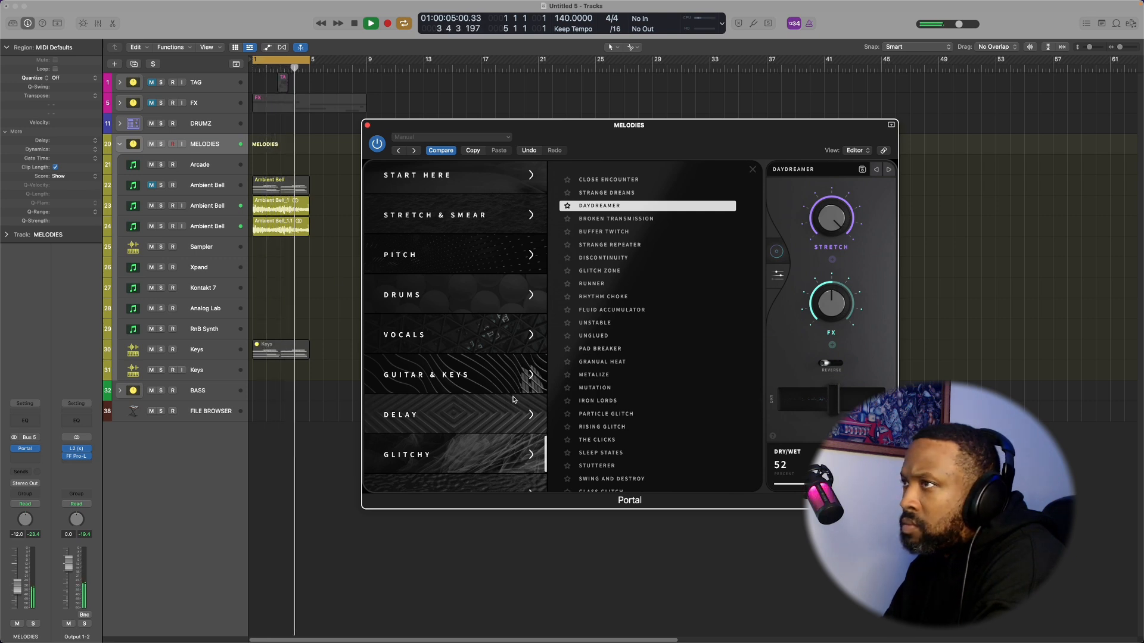
click(37, 457)
mouse_move(49, 507)
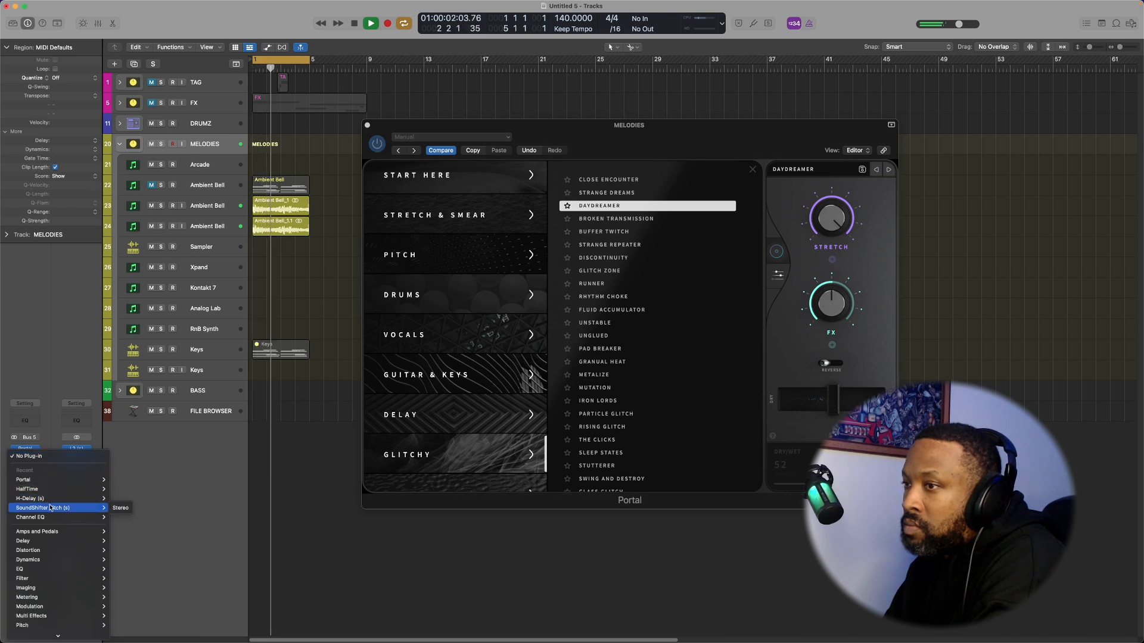
click(121, 508)
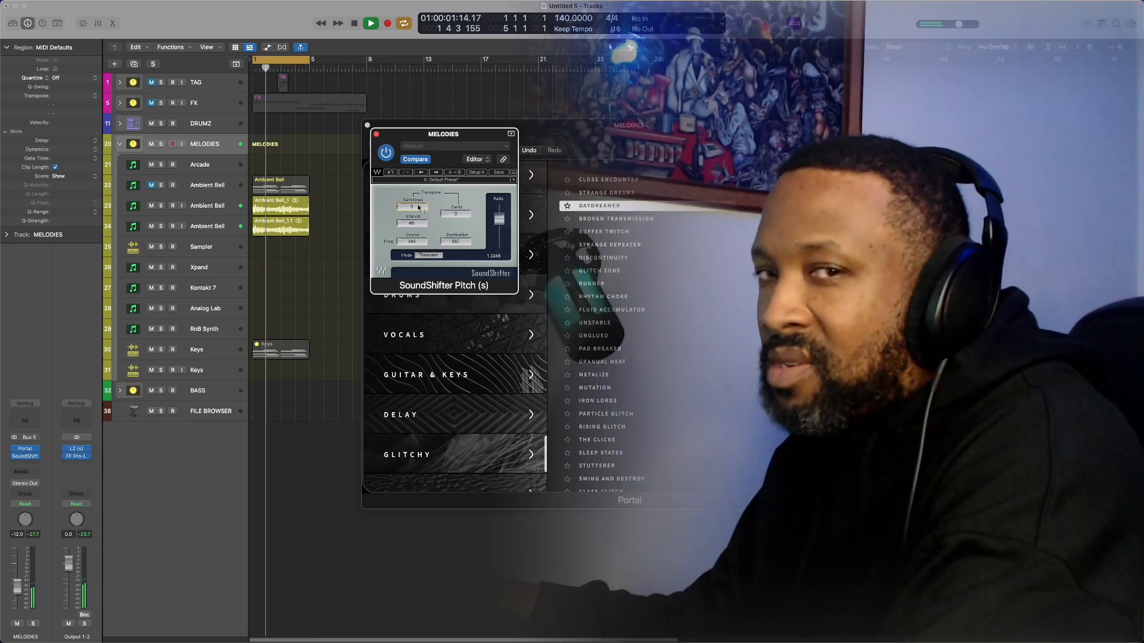
click(376, 133)
click(367, 127)
Unmute the Keys region and review the Daydreamer preset in Portal on the MELODIES track.
click(276, 353)
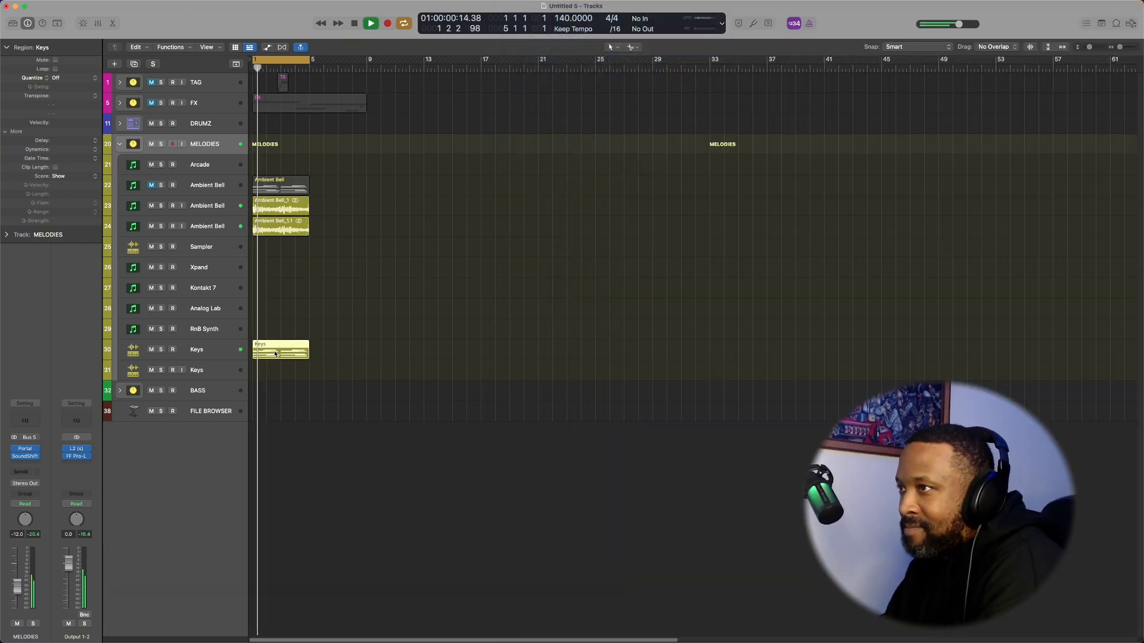
click(203, 353)
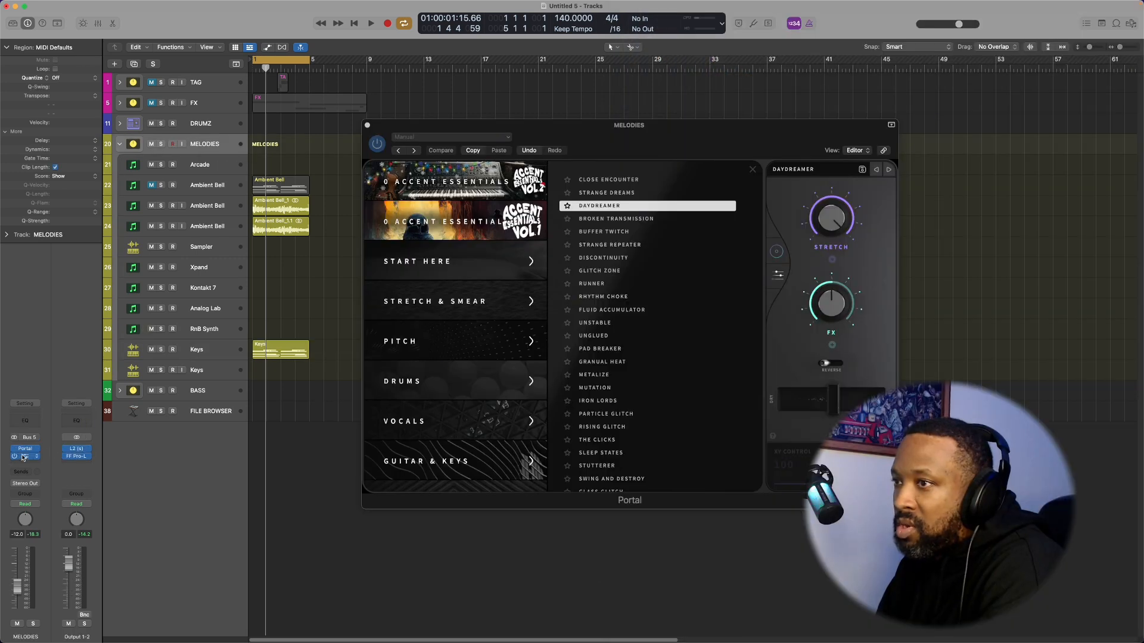
scroll(439, 261, down, 5)
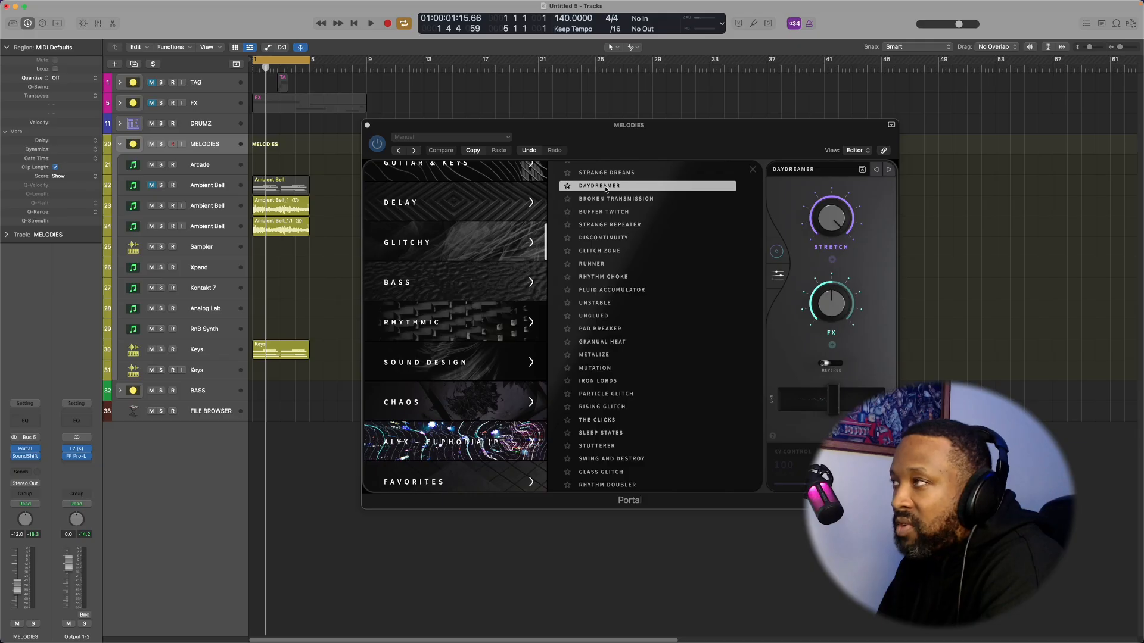
Check the SoundShifter Pitch settings on the MELODIES track and close both open plug-in windows.
click(25, 456)
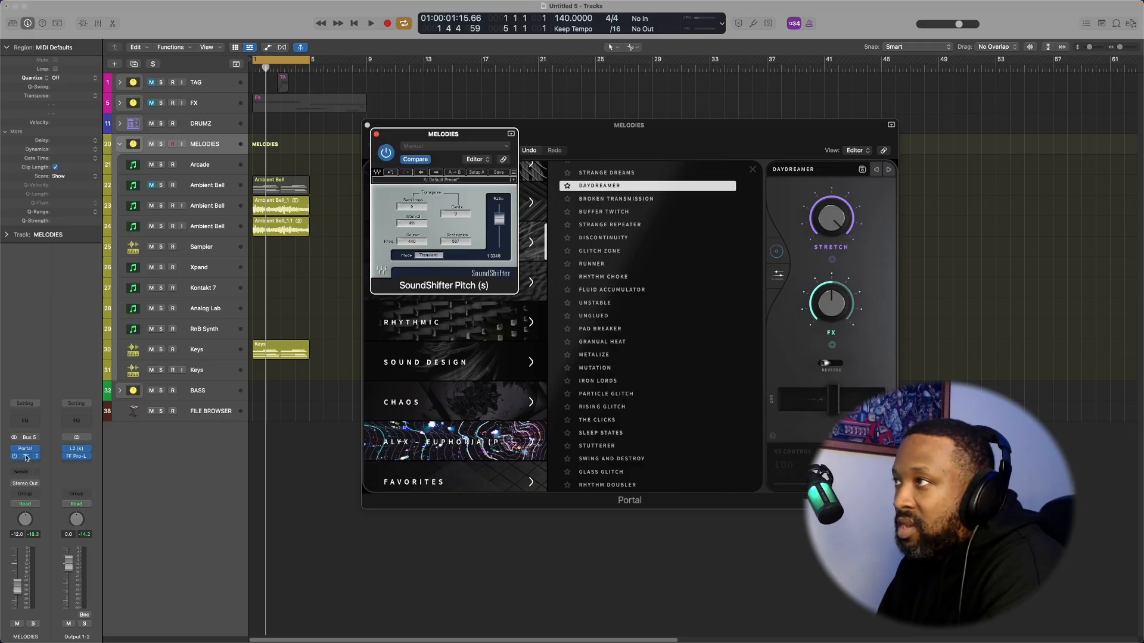
click(376, 134)
click(367, 126)
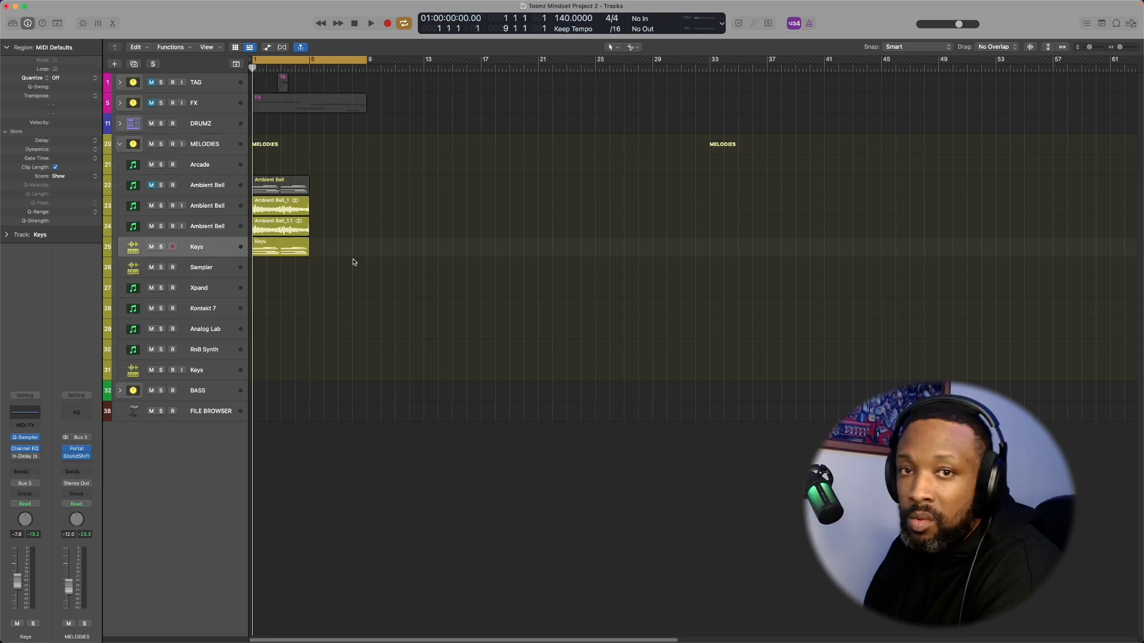
Bounce the layered loop from bar 1 to bar 9 as a 24-bit, 44100 Wave file named Keys and Bell Sapmle Flip 2.
drag(352, 261, 267, 207)
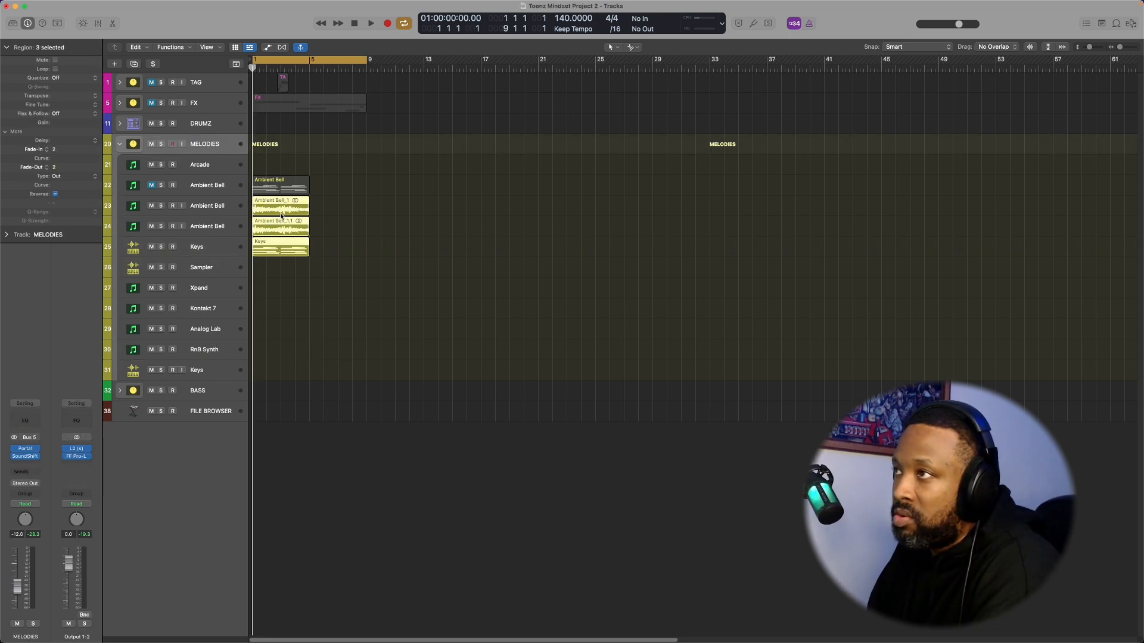
click(194, 459)
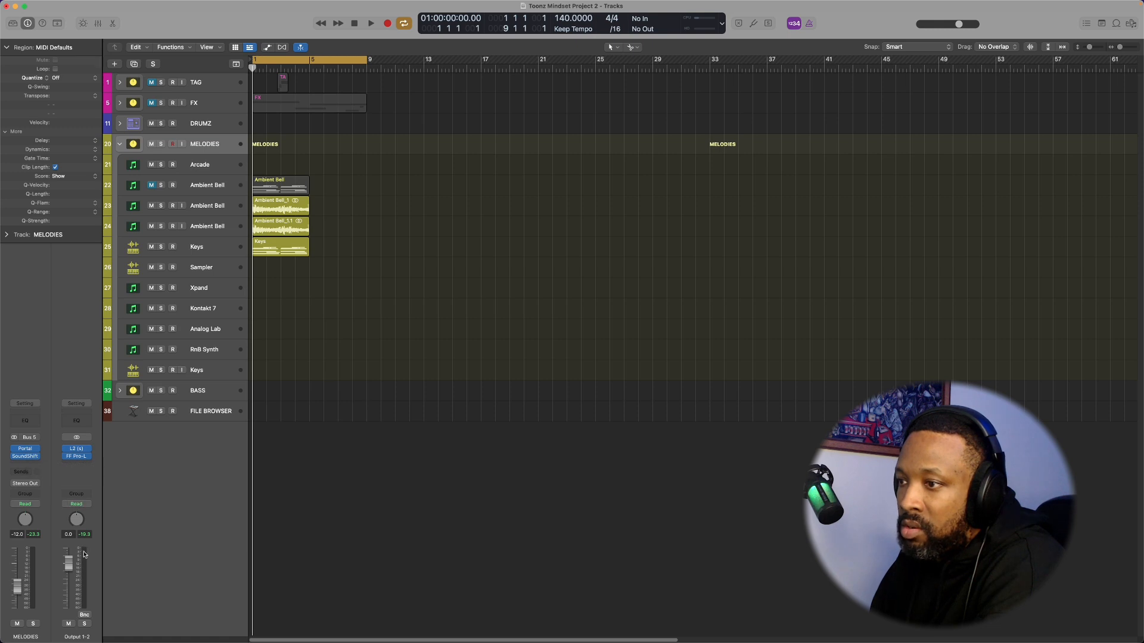
click(84, 617)
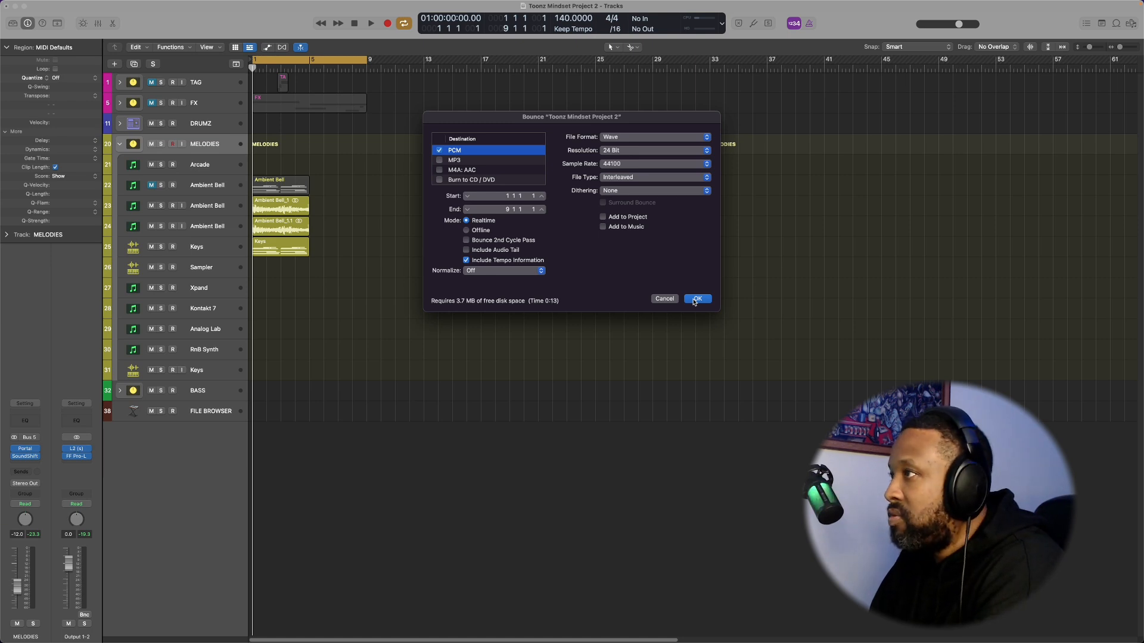
click(695, 299)
click(633, 90)
key(BackSpace)
key(BackSpace)
key(BackSpace)
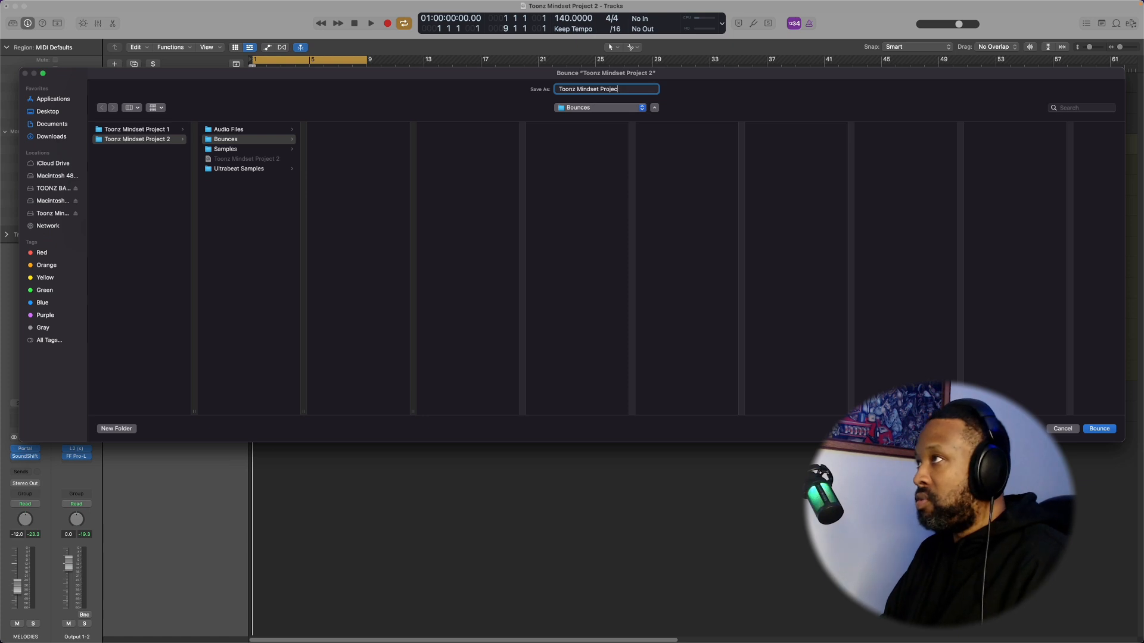
key(Escape)
Import the bounced Keys and Bell file onto a new audio track at bar 1 and mute the original Ambient Bell and Keys tracks.
click(1130, 24)
drag(648, 275, 275, 290)
key(f)
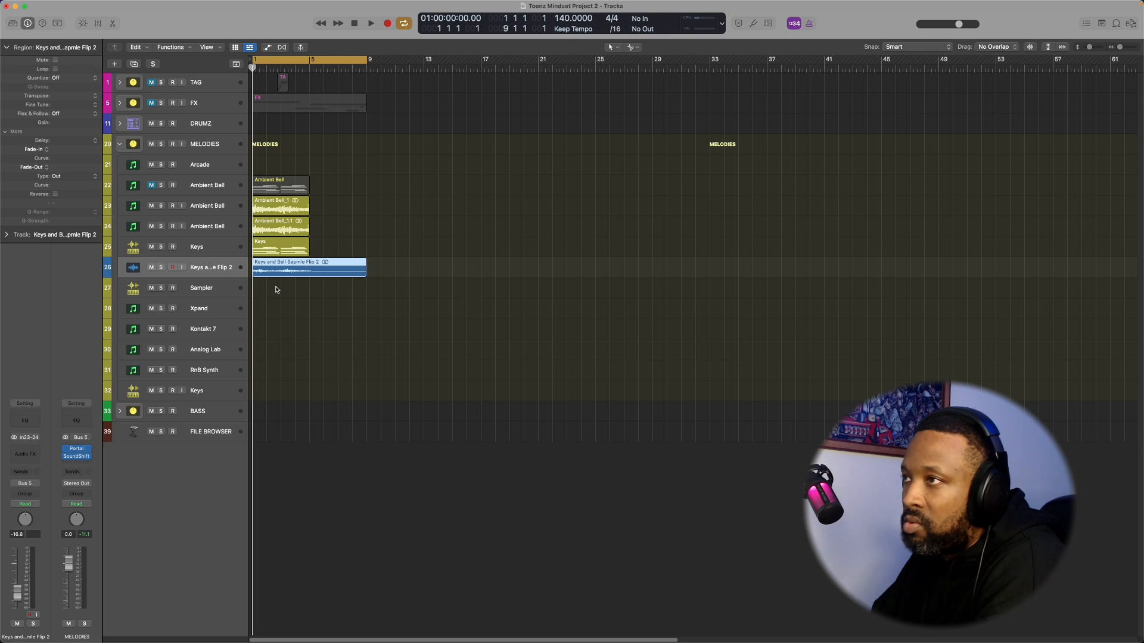
key(space)
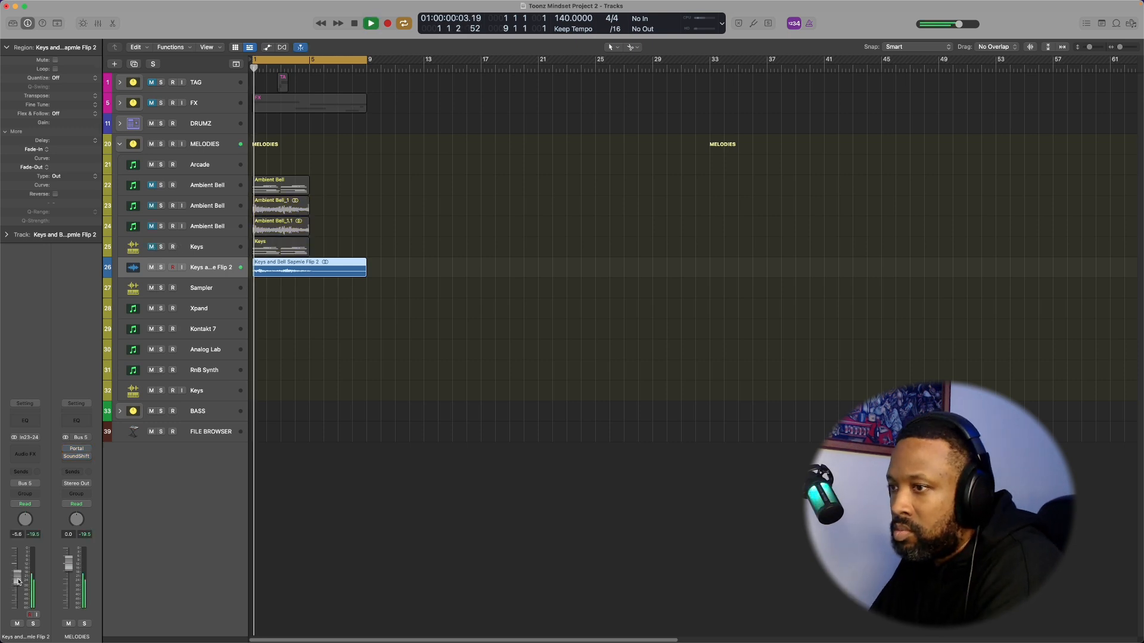
Lower the bounced loop track's fader to -9.2 and add a Channel EQ with the low cut at about 310 Hz.
click(25, 420)
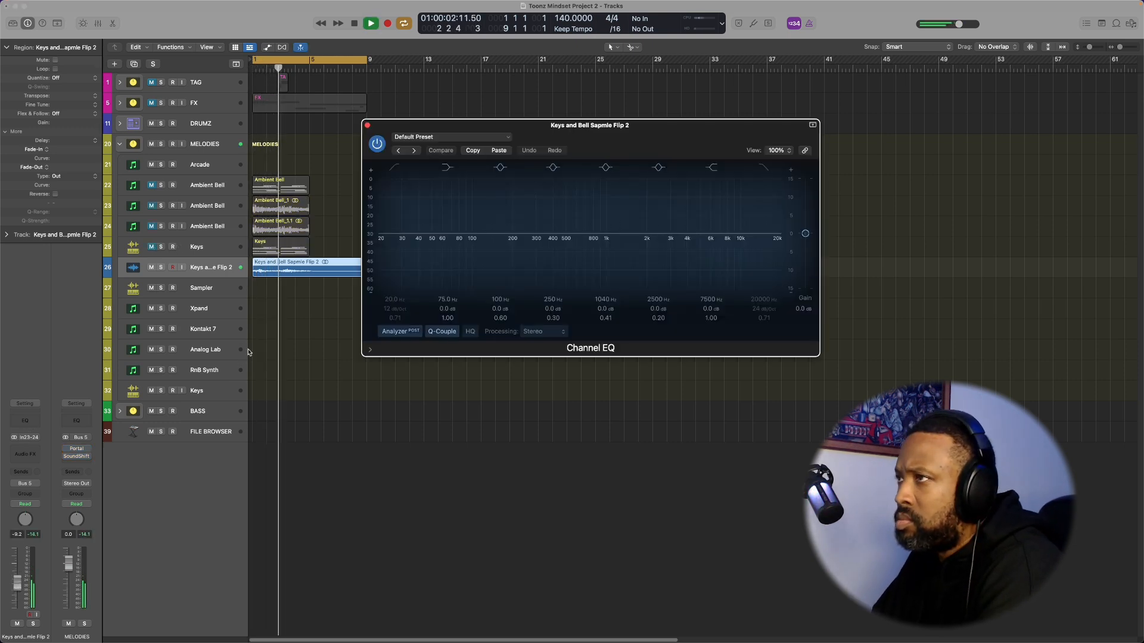
click(395, 168)
drag(382, 244, 393, 245)
drag(394, 299, 394, 242)
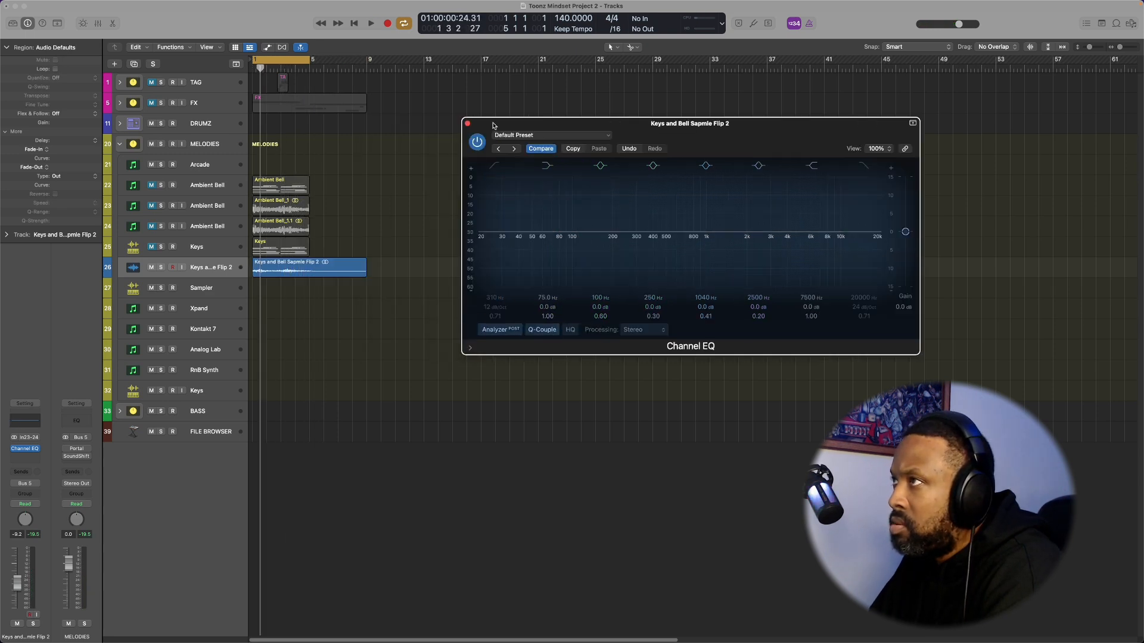
drag(493, 126, 481, 127)
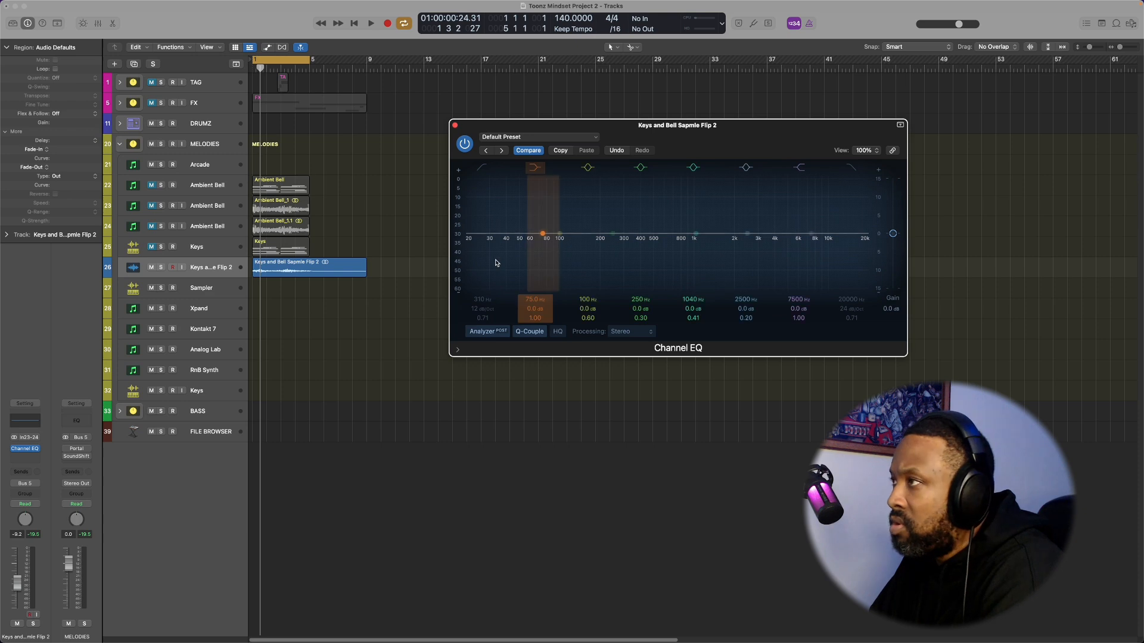
click(515, 258)
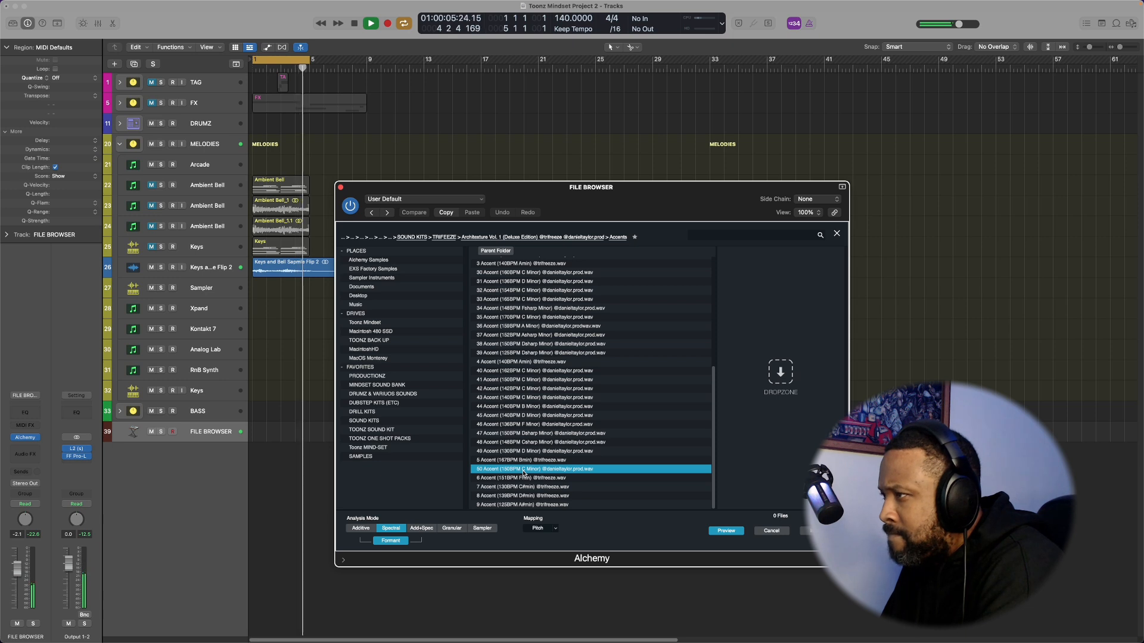
Place the 50 Accent (150BPM C Minor) sample on a new track at bar 1, transposed up 1 semitone with the fader at -15.8.
key(space)
drag(524, 469, 256, 462)
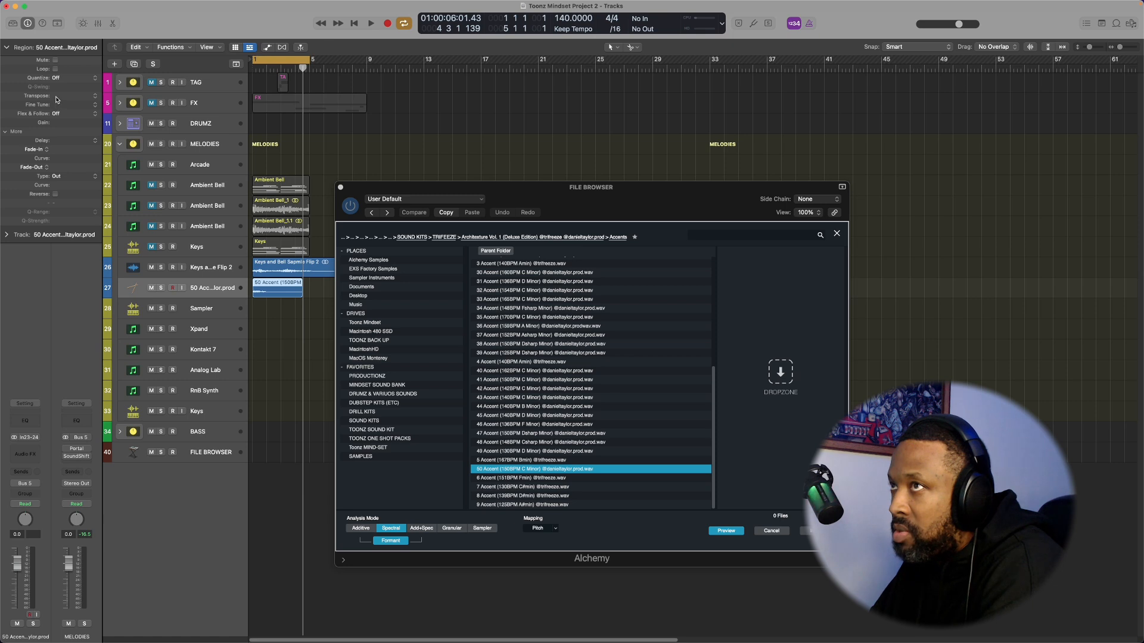
key(space)
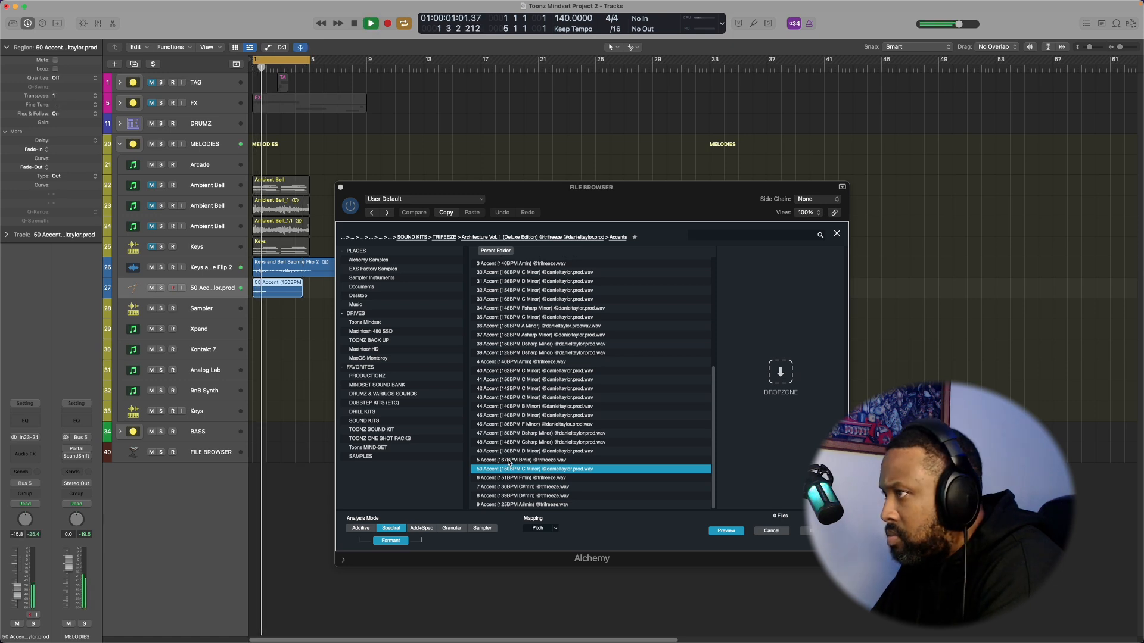
Audition neighbouring accents and add 5 Accent (167BPM Bmin) on a new track, transposed down 5 semitones with the fader at -11.8.
click(509, 461)
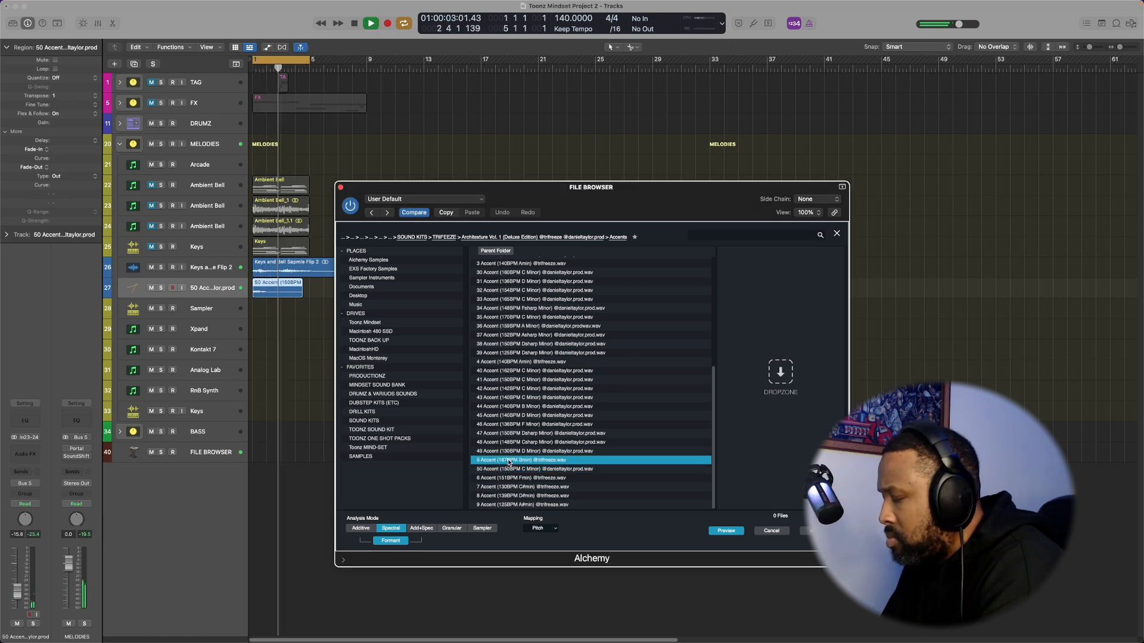
key(Up)
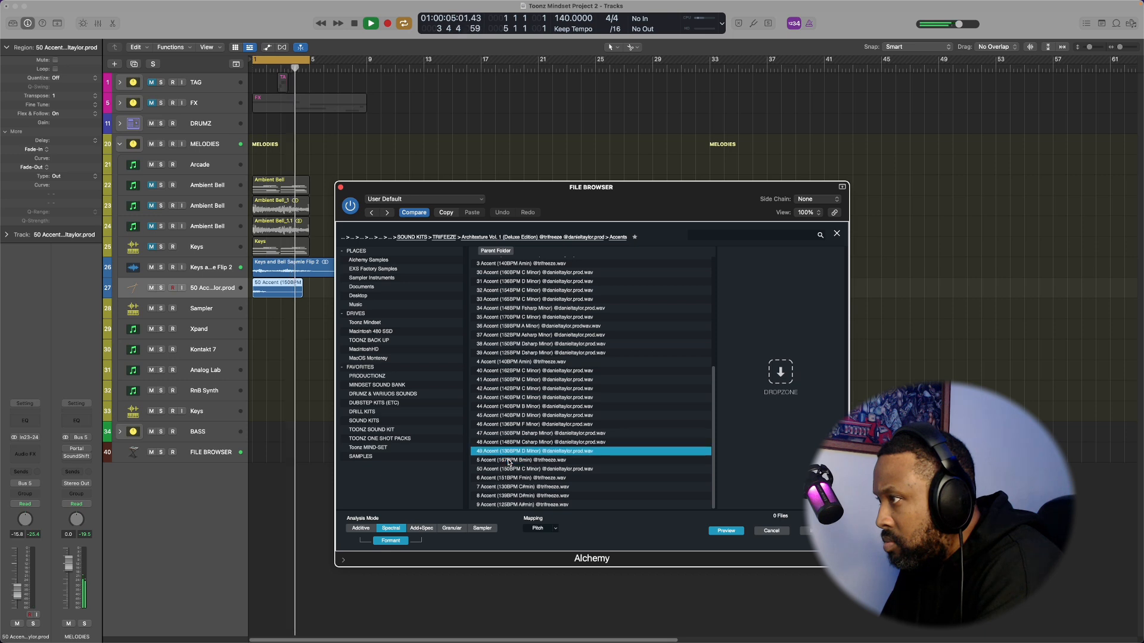
drag(509, 461, 207, 310)
key(space)
click(275, 287)
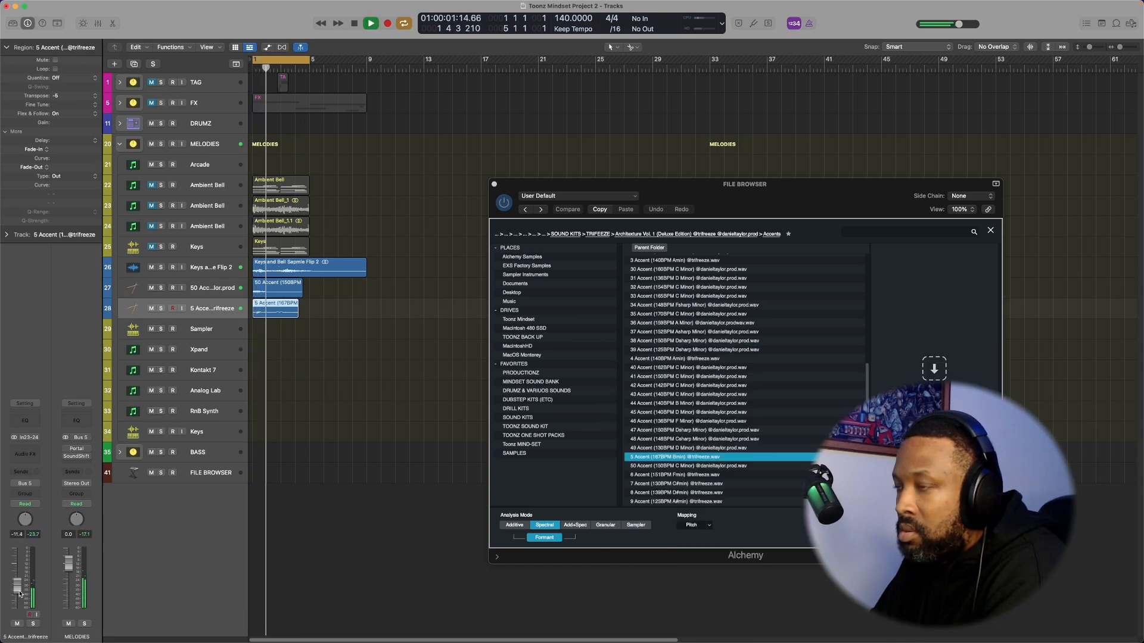
click(327, 408)
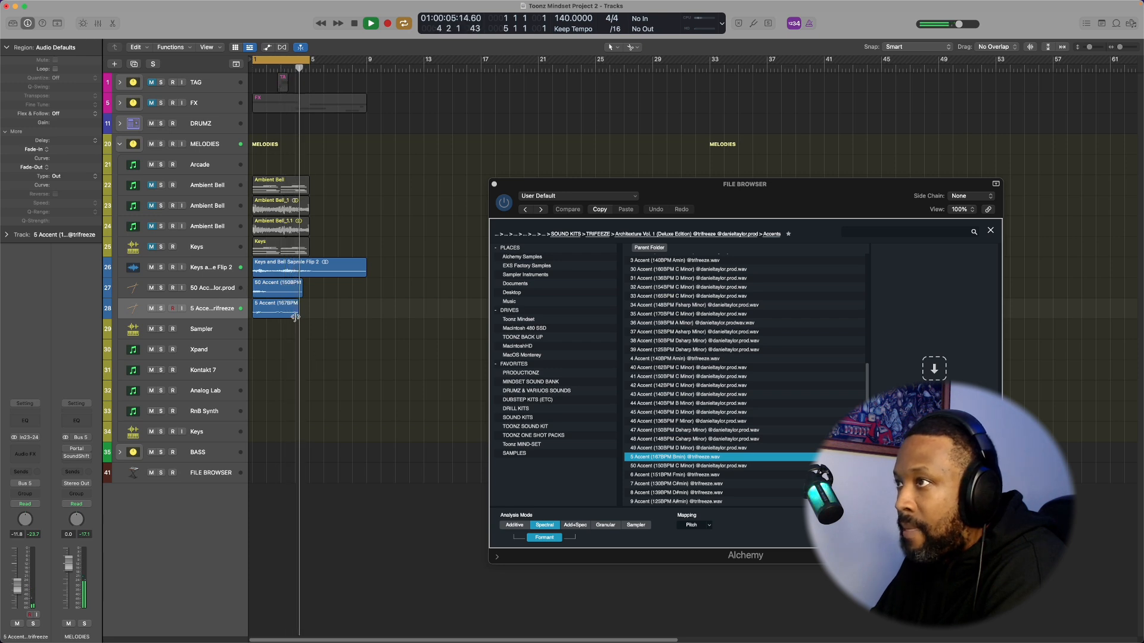
key(space)
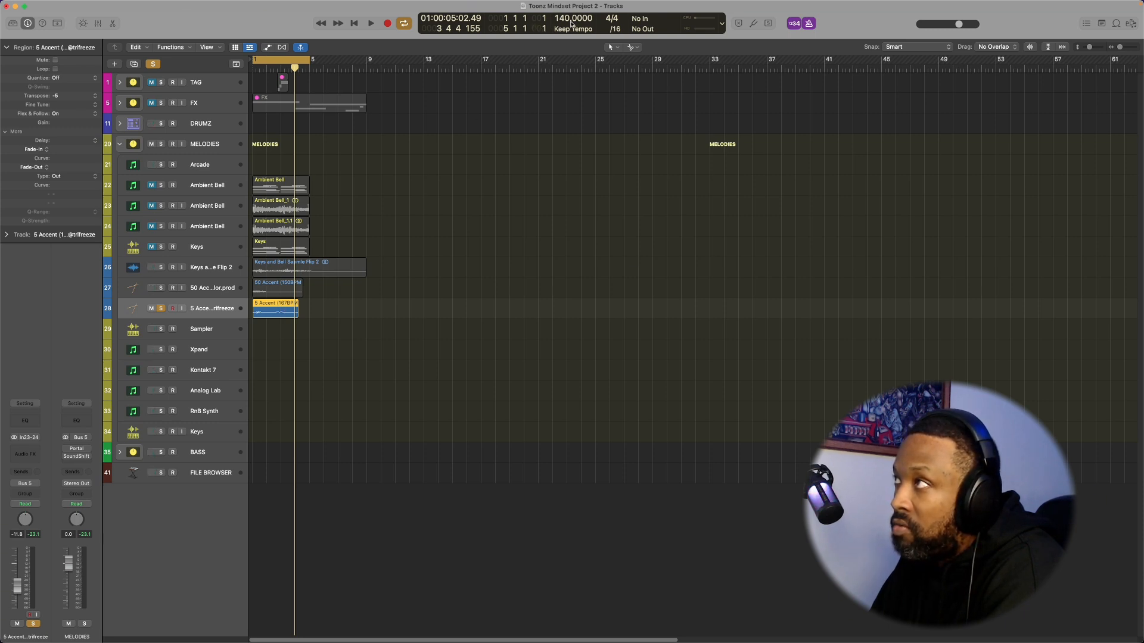
Try to time-stretch the 5 Accent file with the Time and Pitch Machine from an original tempo of 167 to 140 bpm.
double_click(273, 311)
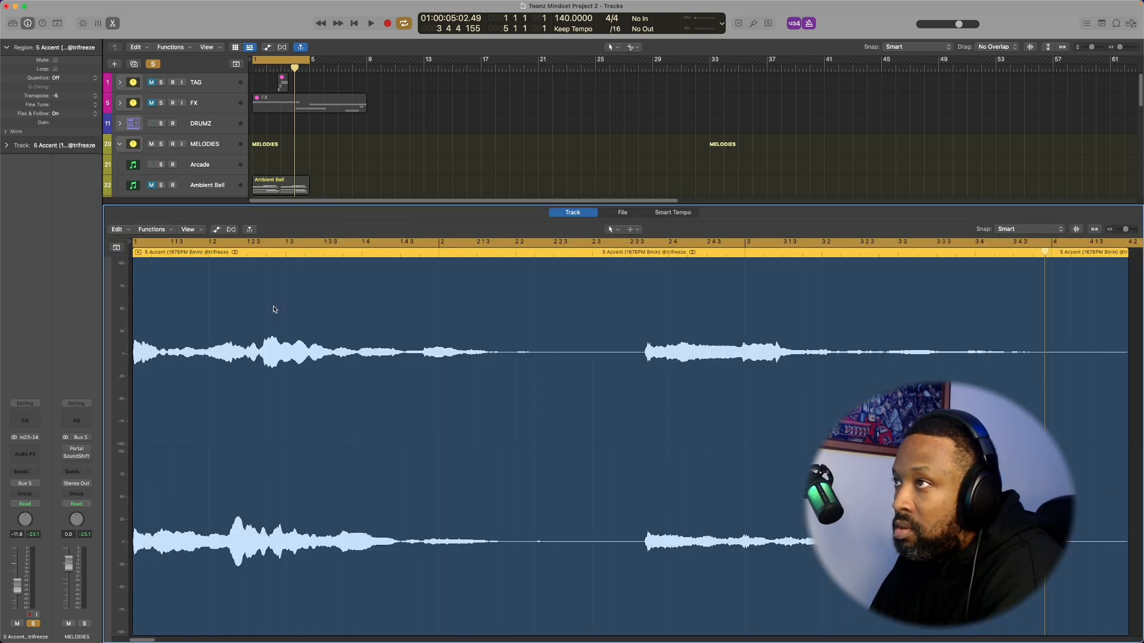
click(623, 213)
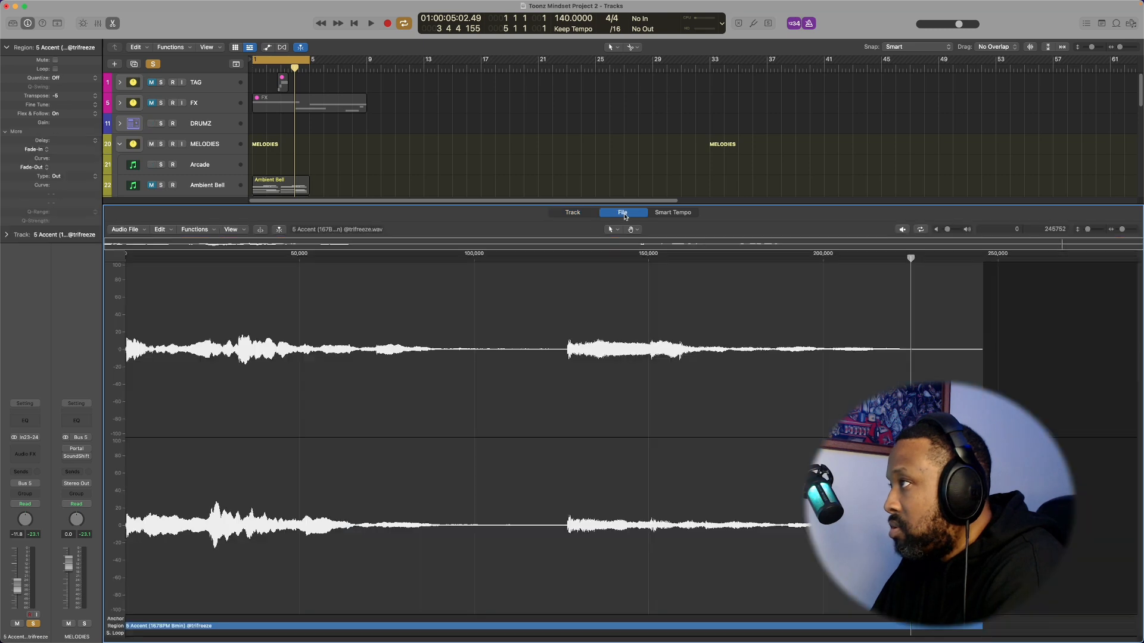
click(202, 232)
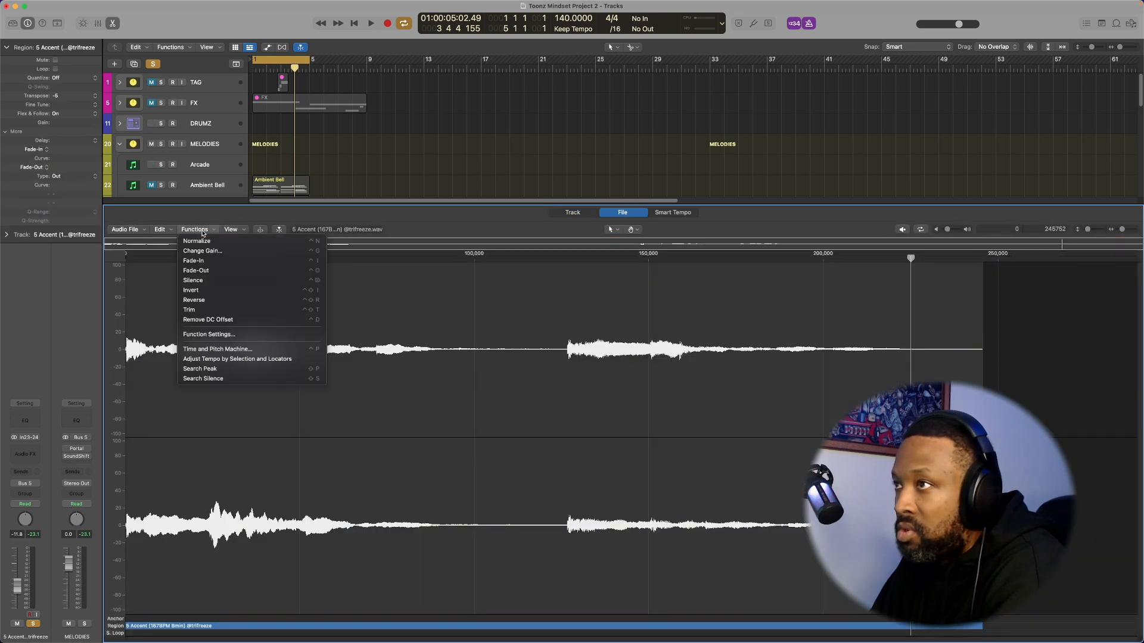
click(221, 352)
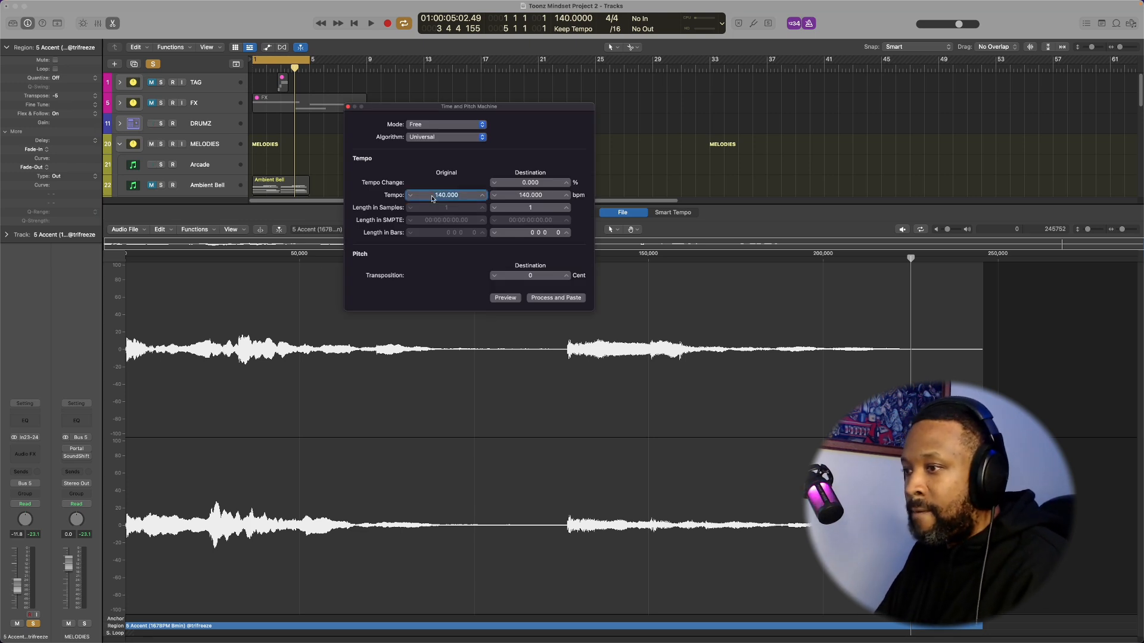
text(167)
key(Return)
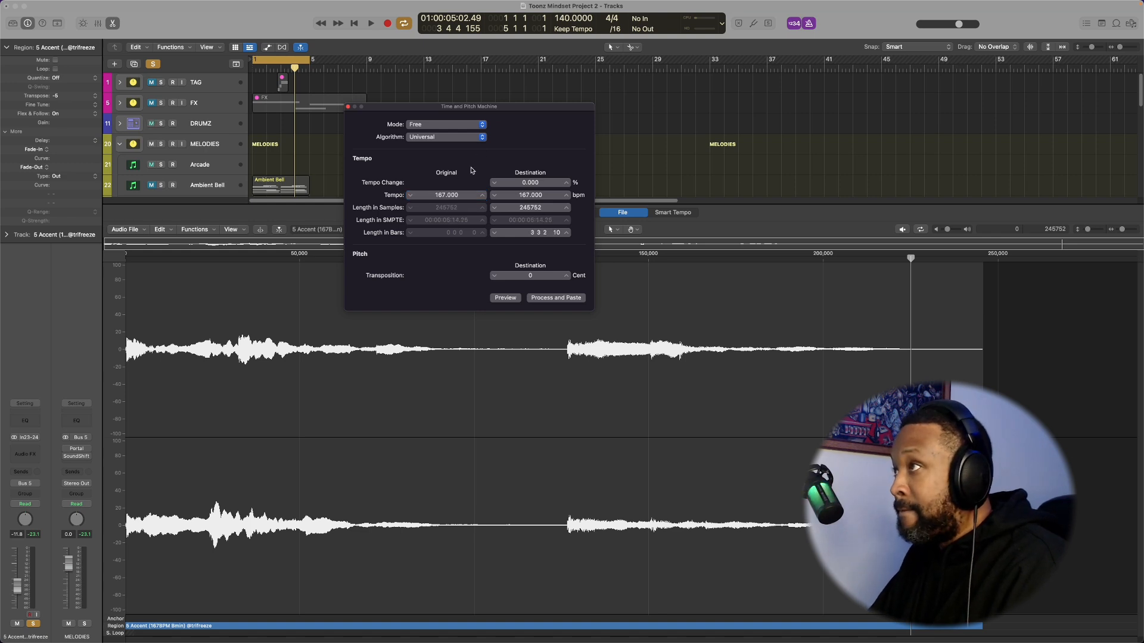
click(516, 195)
text(14)
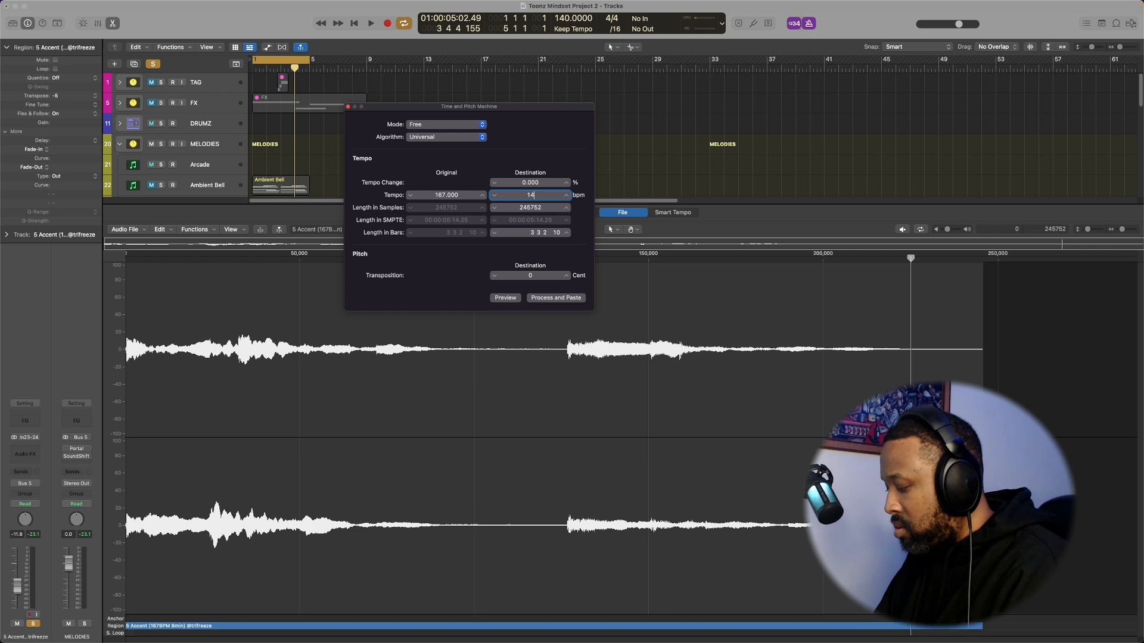
text(0)
key(Return)
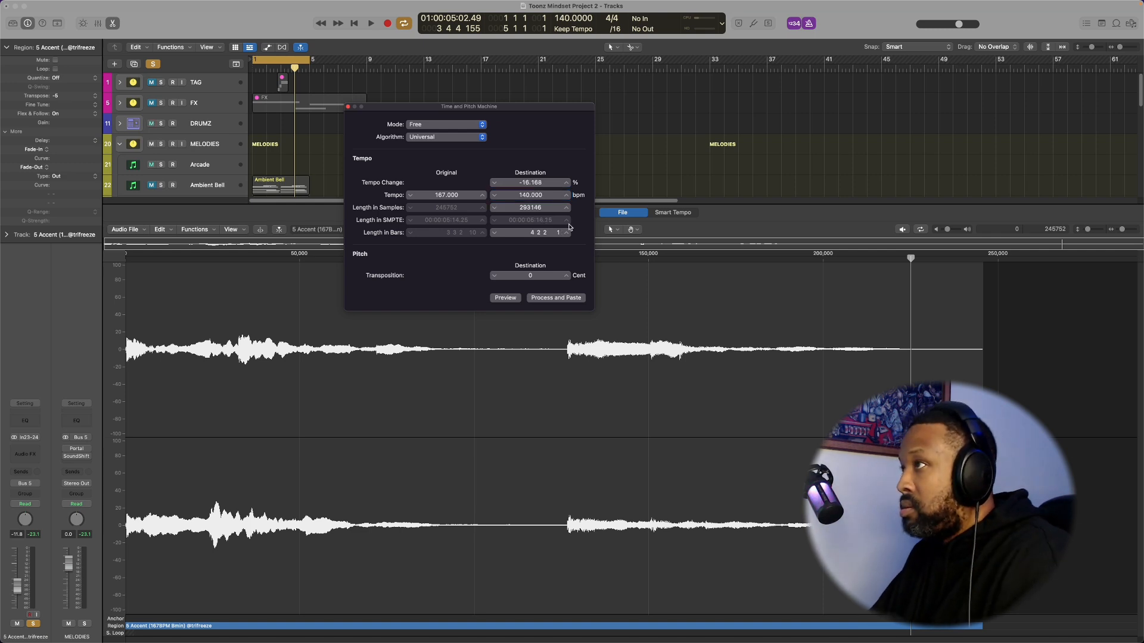
click(563, 298)
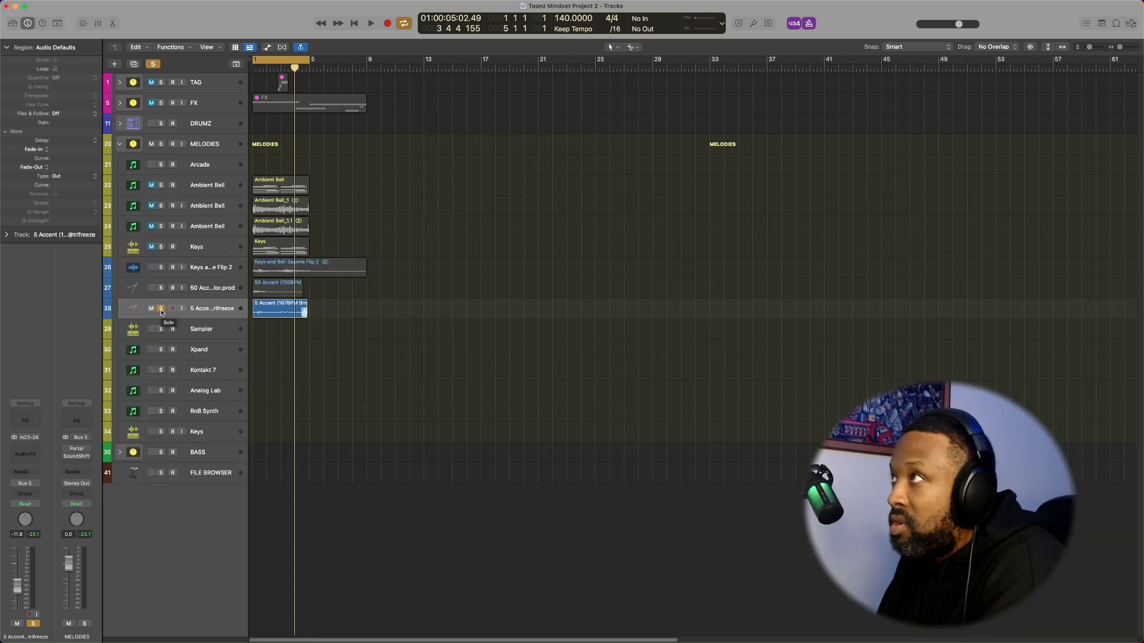
Audition the processed 5 Accent region on its own and turn off the track's solo.
key(space)
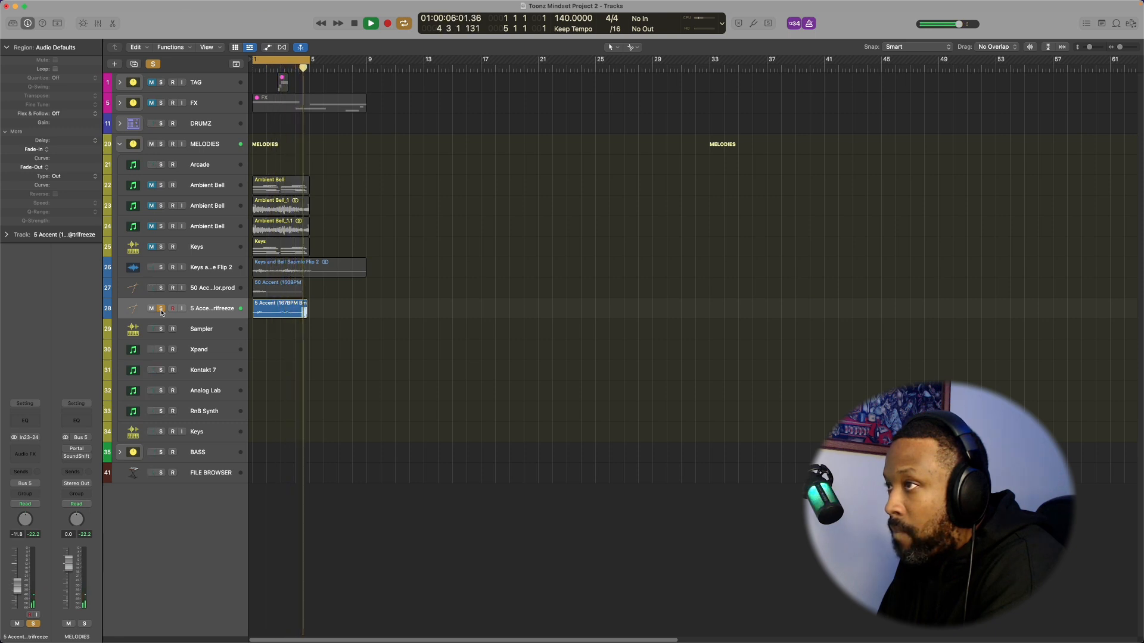
click(161, 308)
key(space)
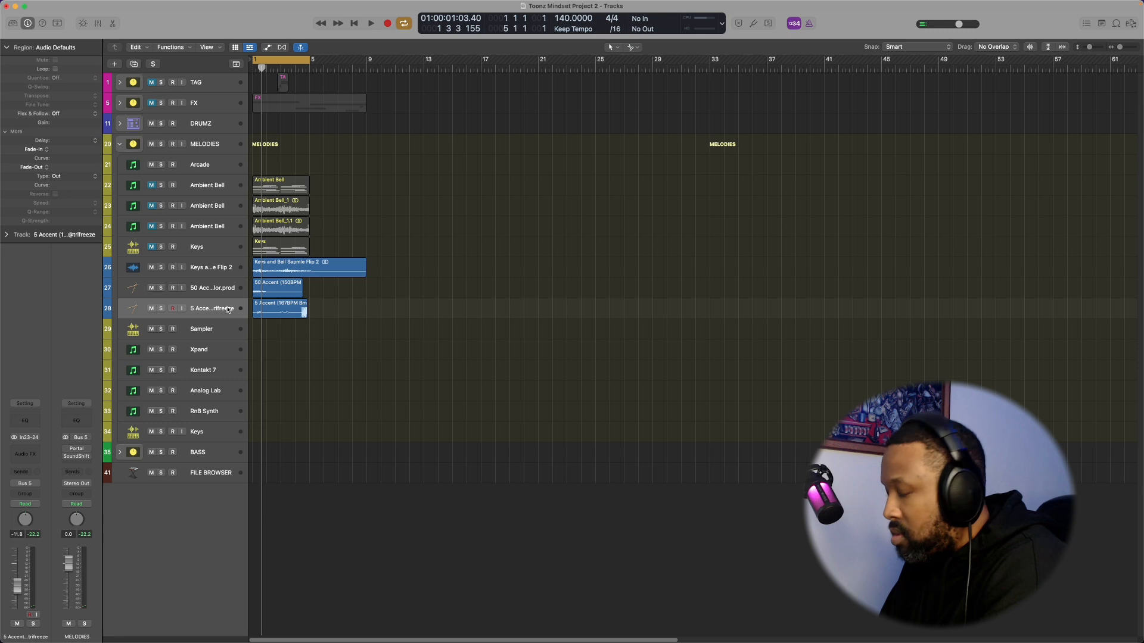
Trim the end of the 5 Accent region to about two and a half bars and play the loop back.
key(space)
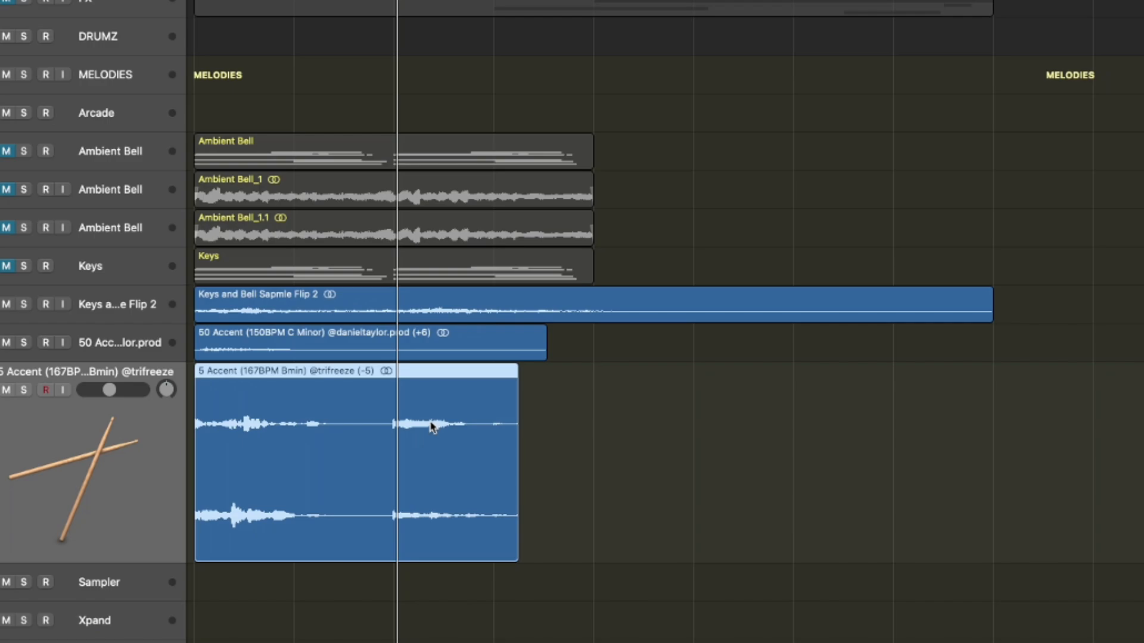
drag(513, 548, 423, 548)
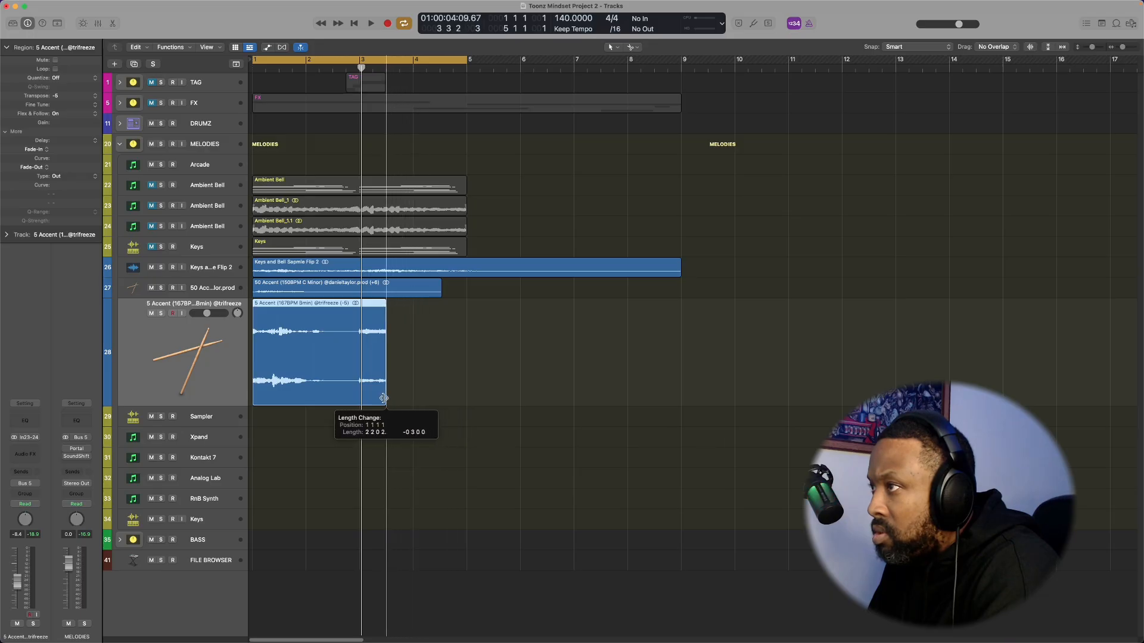
drag(375, 397, 379, 398)
key(space)
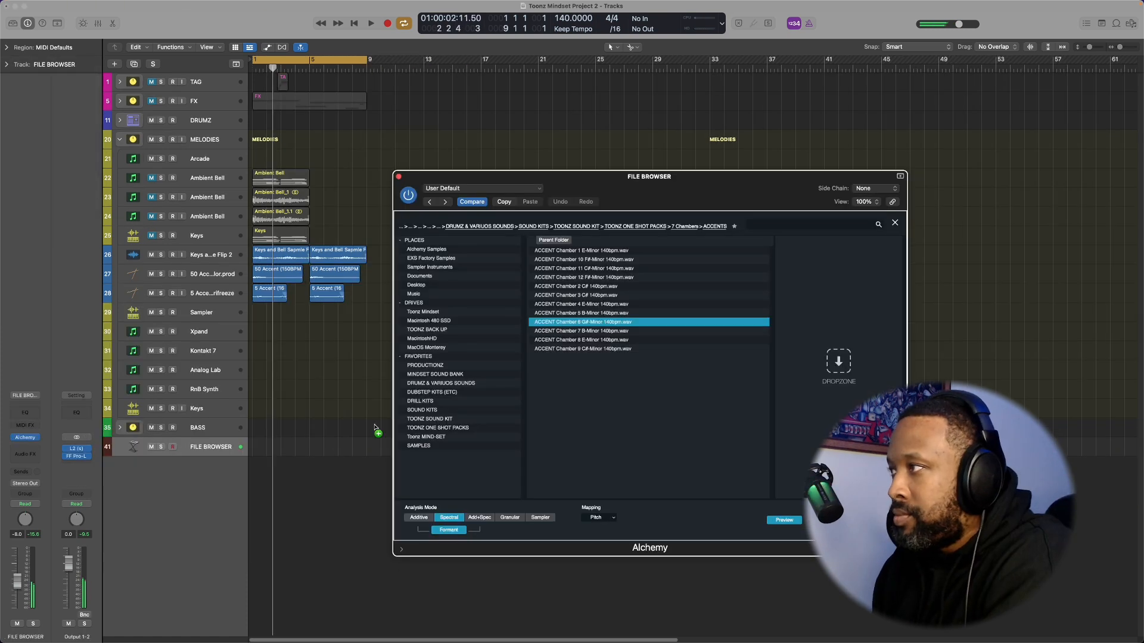
Add ACCENT Chamber 6 G#-Minor 140bpm on a new track, transposed down 2 semitones, repeated at bar 5, with the fader at -21.5.
drag(375, 429, 255, 480)
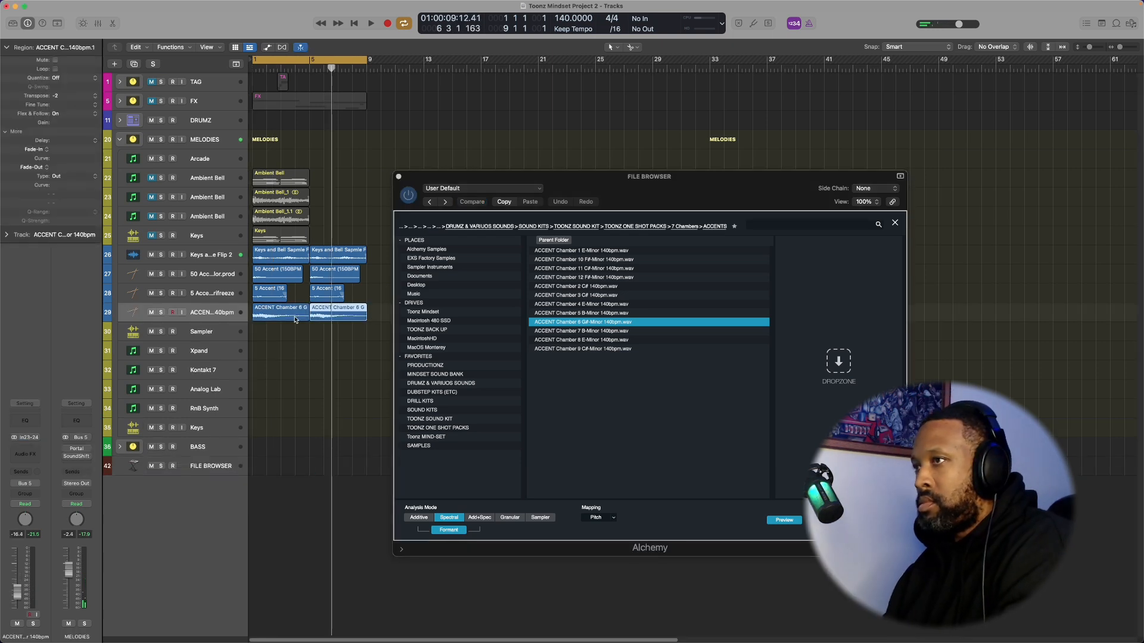
key(space)
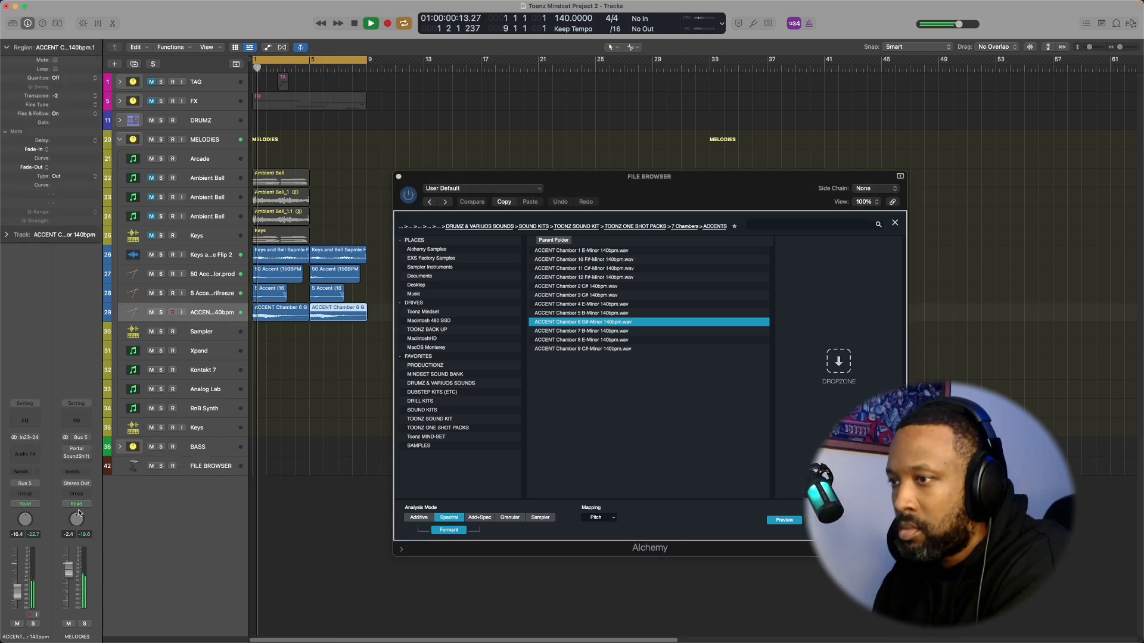
drag(18, 597, 19, 602)
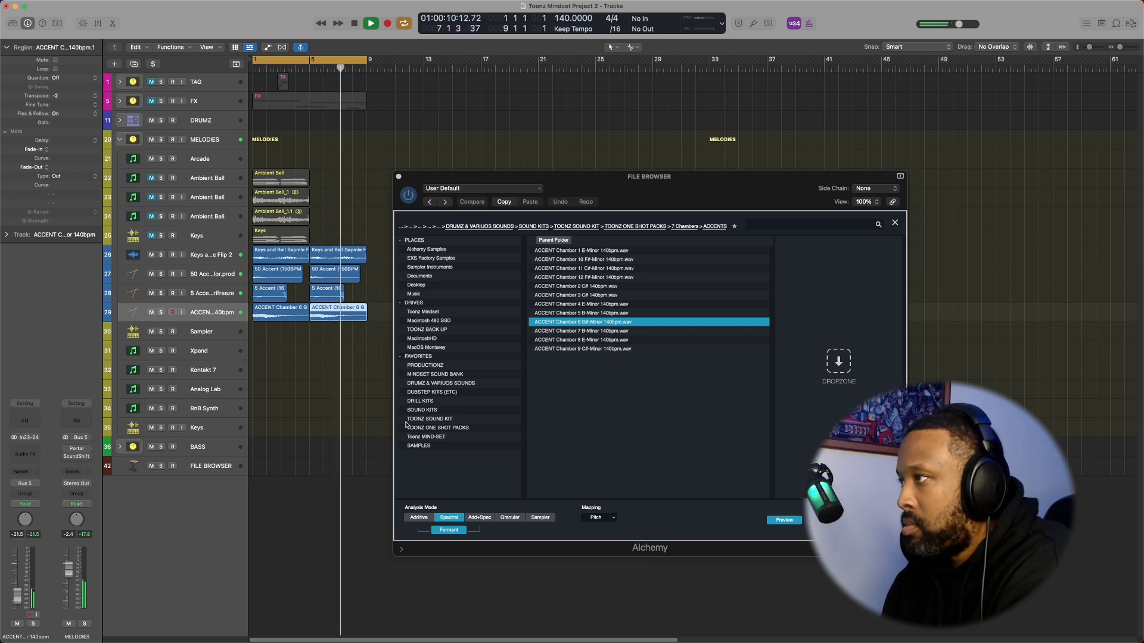
Add ACCENT Chamber 9 C#-Minor 140bpm on a new track at bar 3, transposed up 5 semitones with the fader at -17.0, and repeat it at bar 7.
click(571, 350)
key(space)
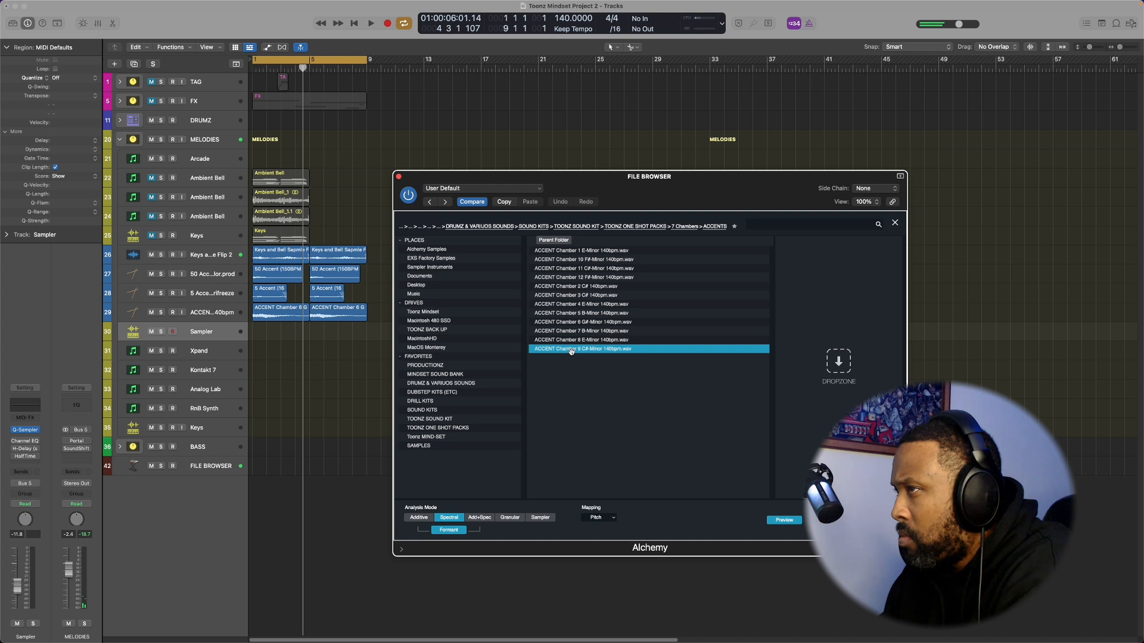
drag(459, 348, 286, 487)
drag(210, 483, 208, 332)
key(space)
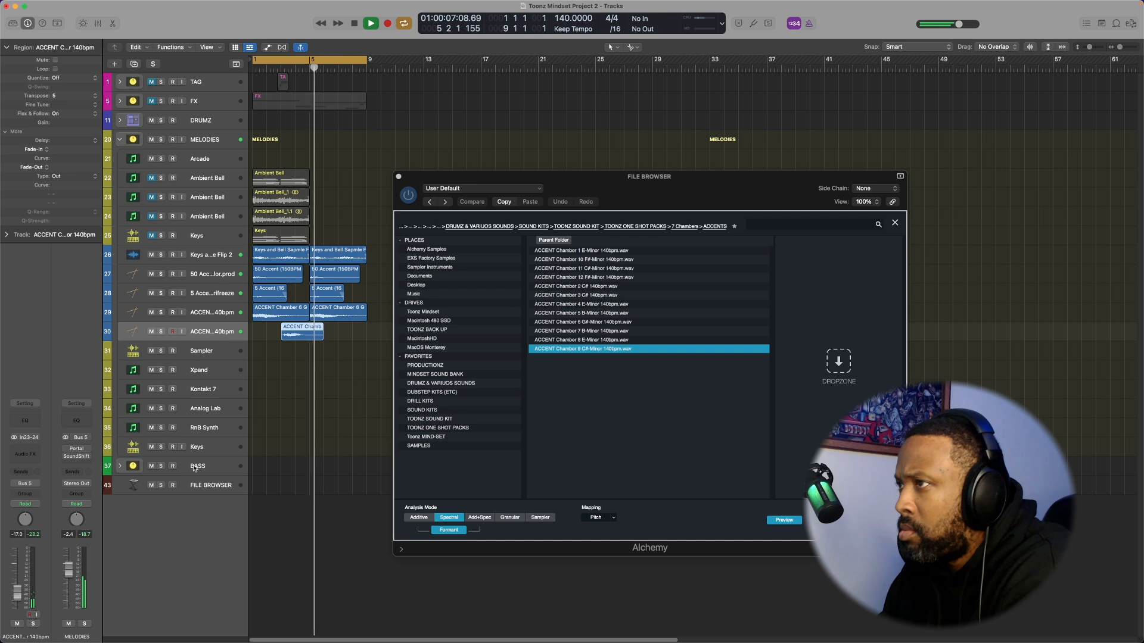
drag(314, 336, 352, 335)
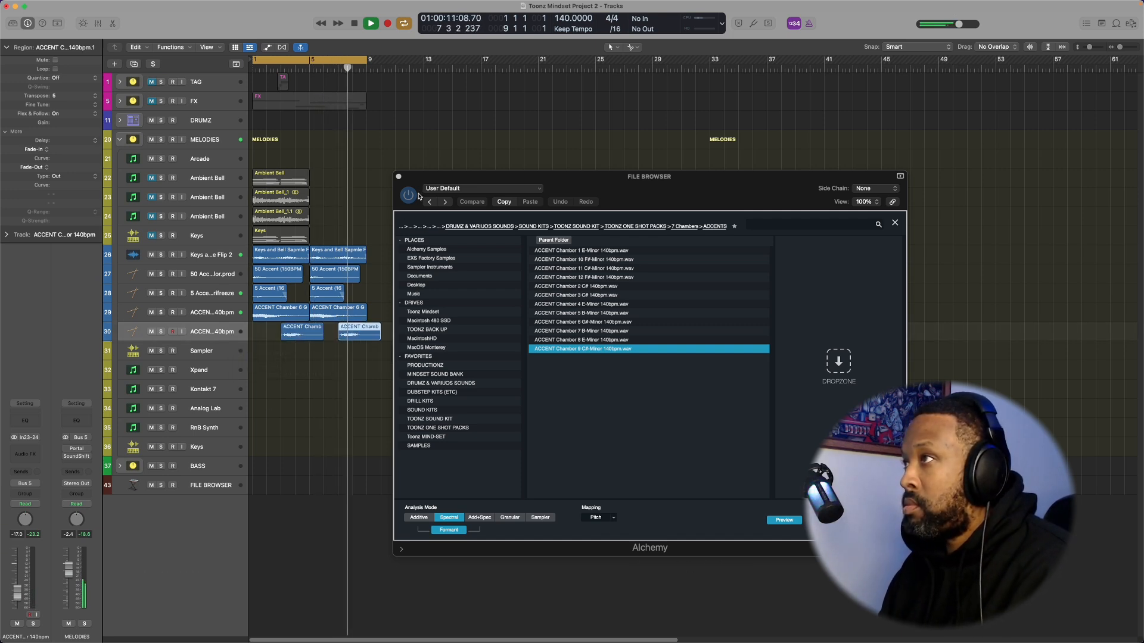
click(399, 177)
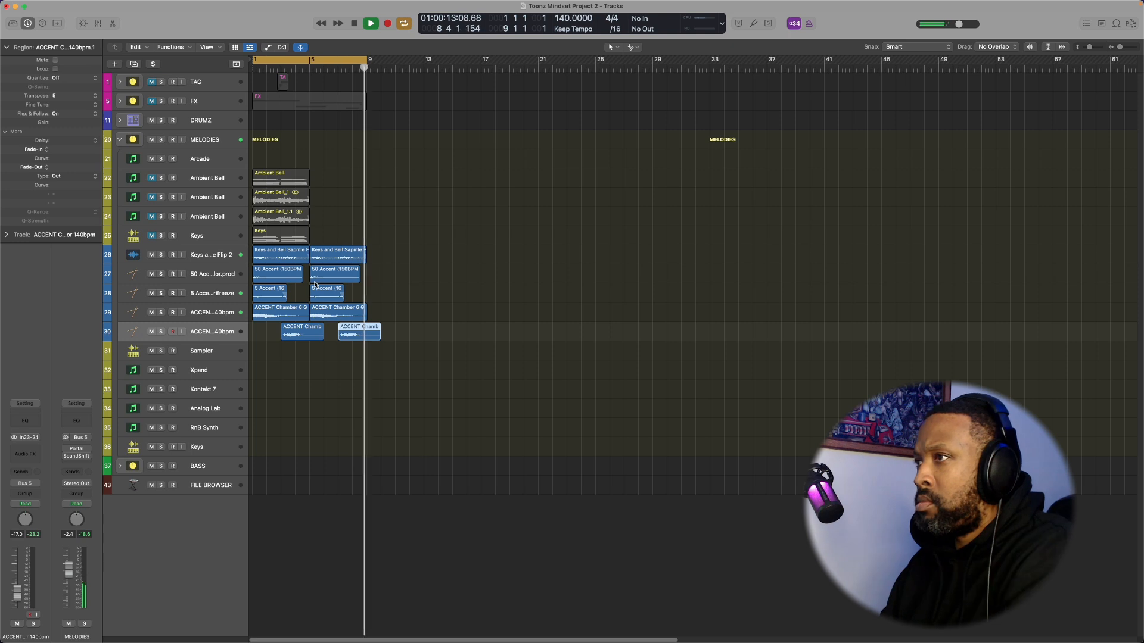
Audition the 5 Accent track briefly in solo and turn its solo off.
click(160, 293)
key(space)
click(161, 294)
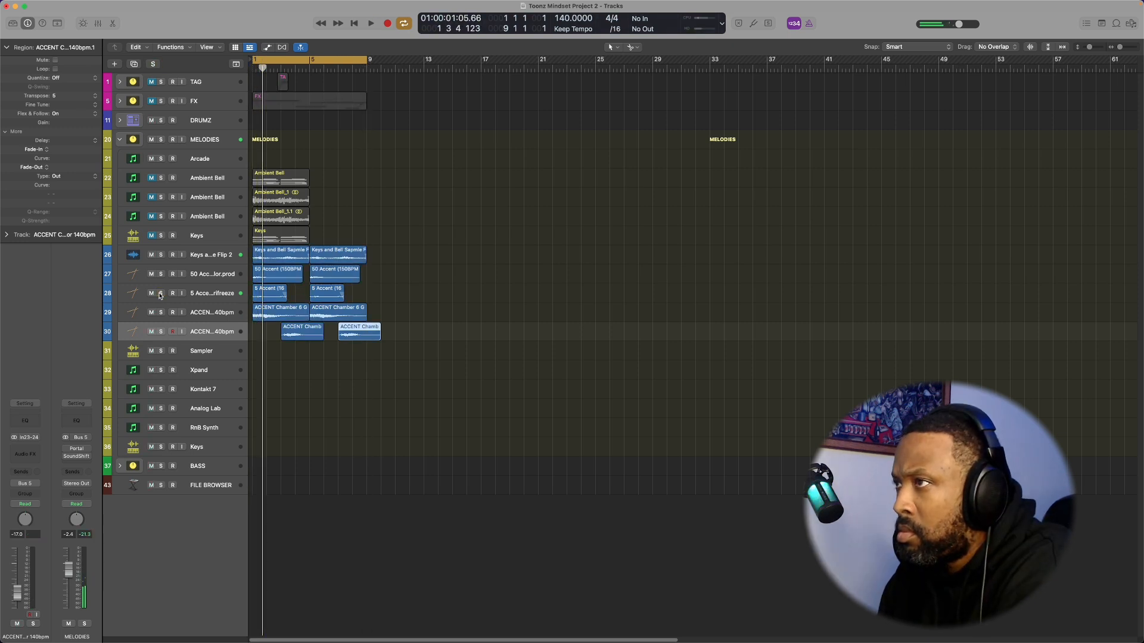
Split the tails off both 5 Accent regions and move them onto a new duplicate track directly below.
click(261, 291)
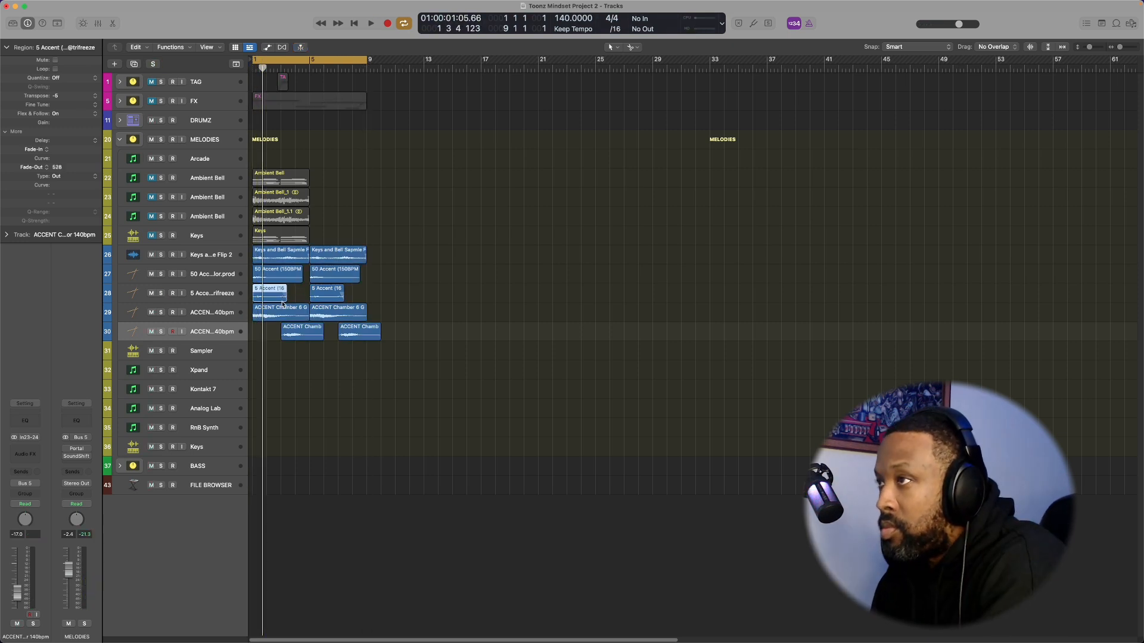
click(226, 298)
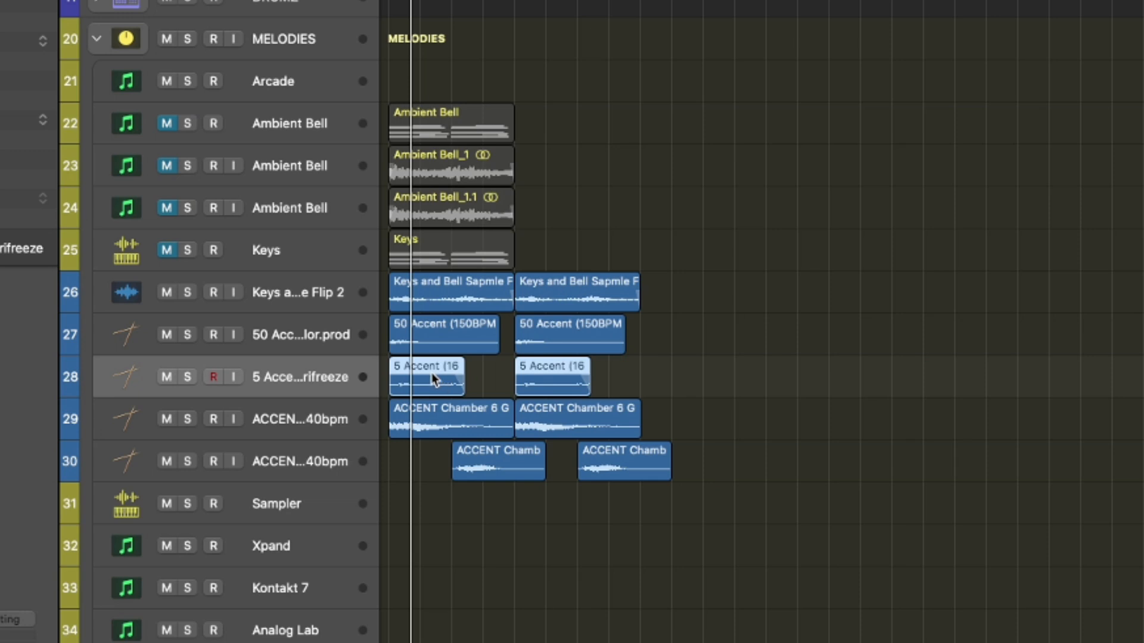
click(442, 380)
drag(415, 380, 538, 377)
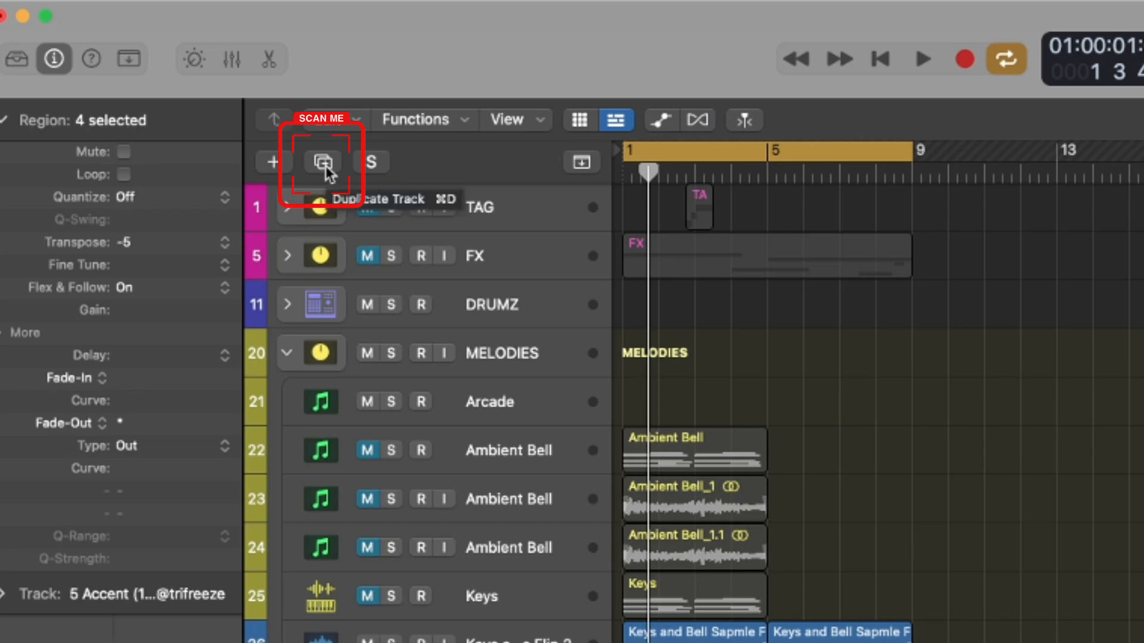
click(324, 164)
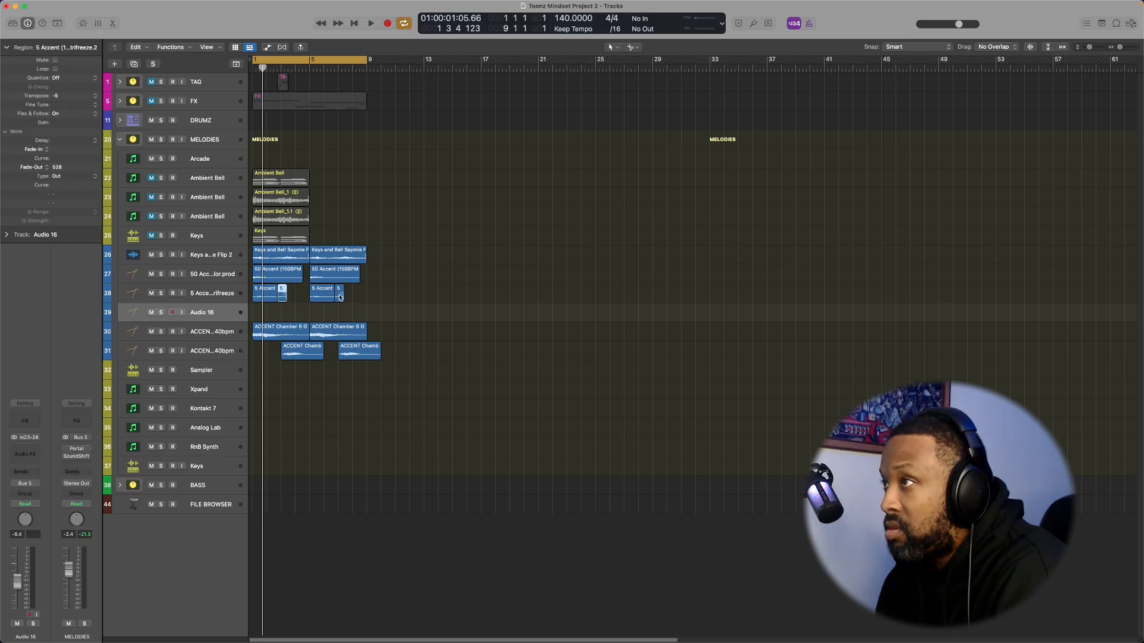
drag(282, 304, 282, 317)
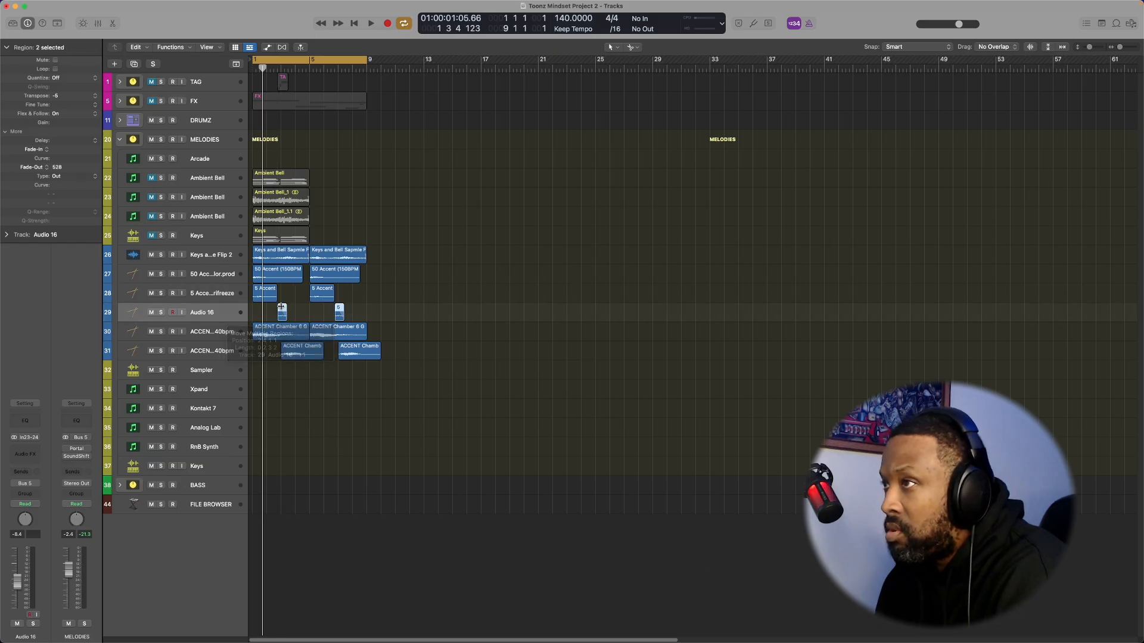
Insert H-Delay with a dotted 1/8 delay at 140 BPM on the tail pieces' track and play the loop to check it.
click(25, 454)
mouse_move(48, 483)
click(121, 483)
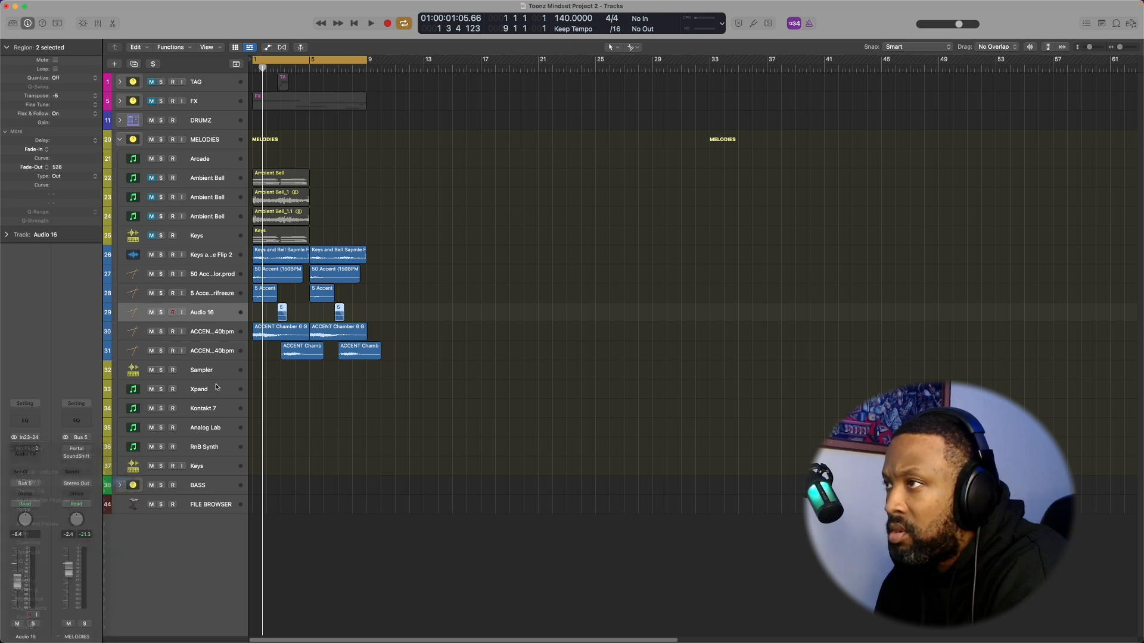
key(space)
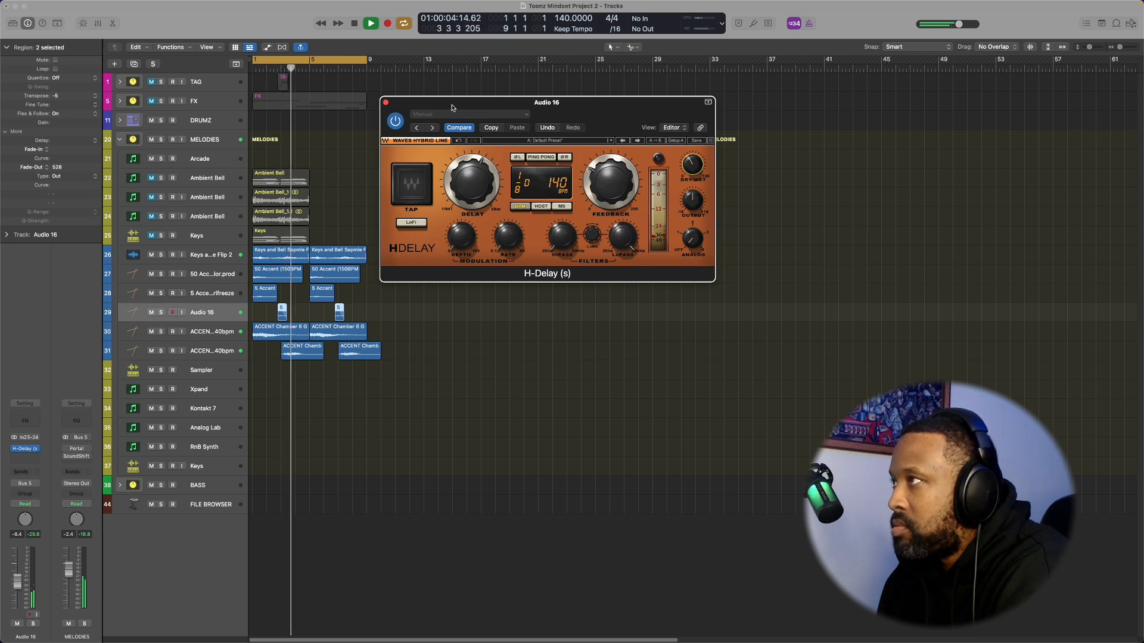
key(space)
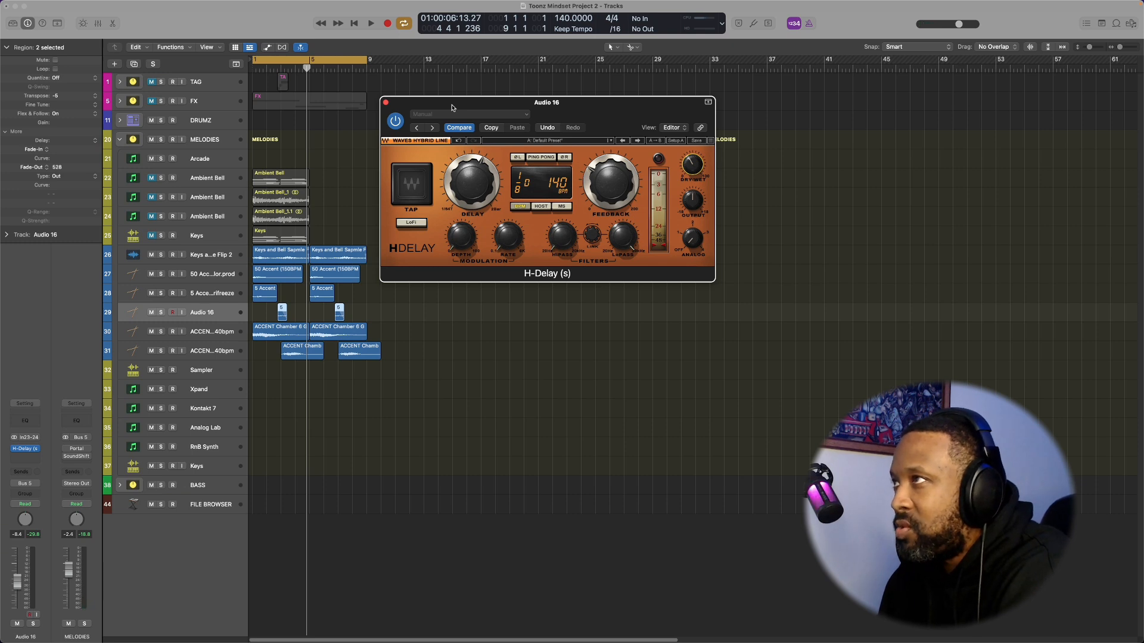
click(386, 103)
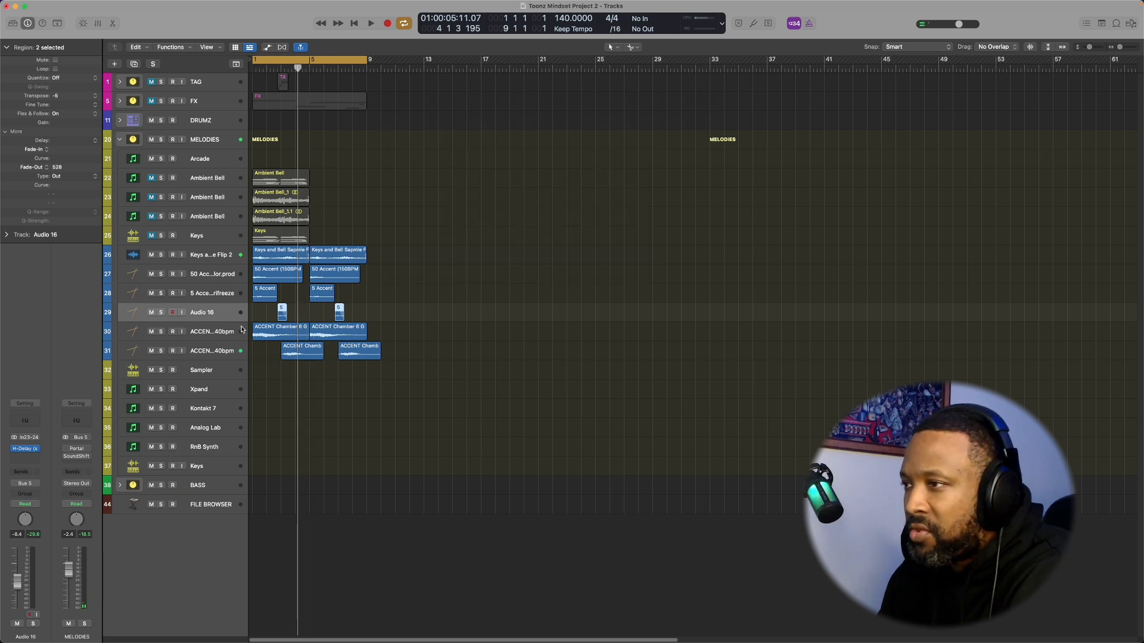
Add SOUNDSOURCE MOOD - Ambient Waves (B) on a new track at bar 1 and stretch it to end at bar 9.
click(211, 503)
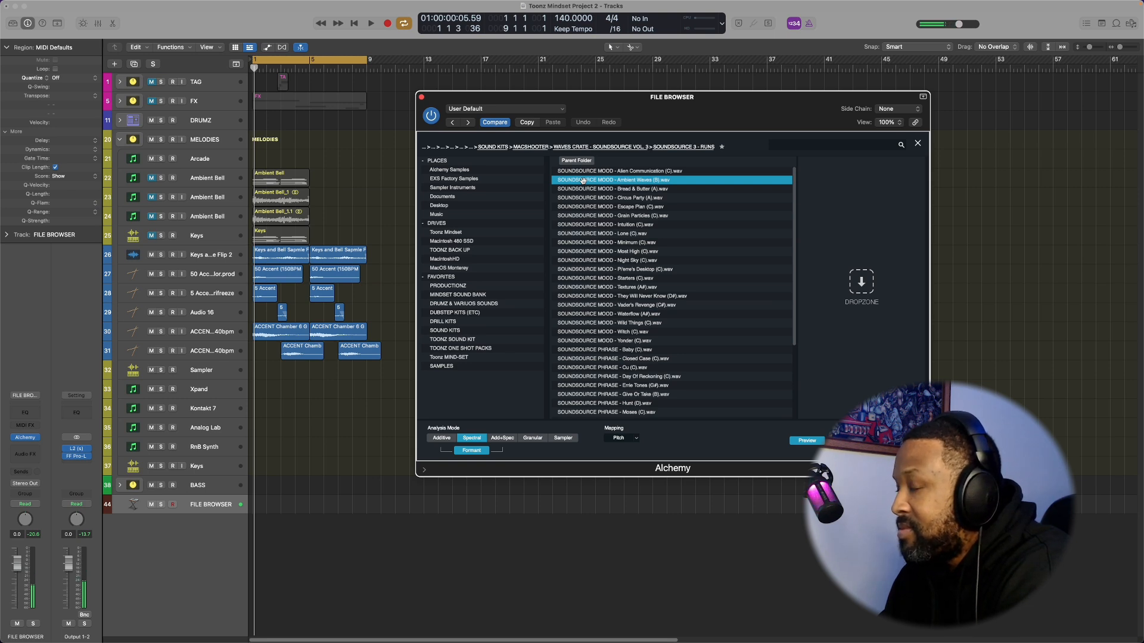
drag(588, 181, 262, 360)
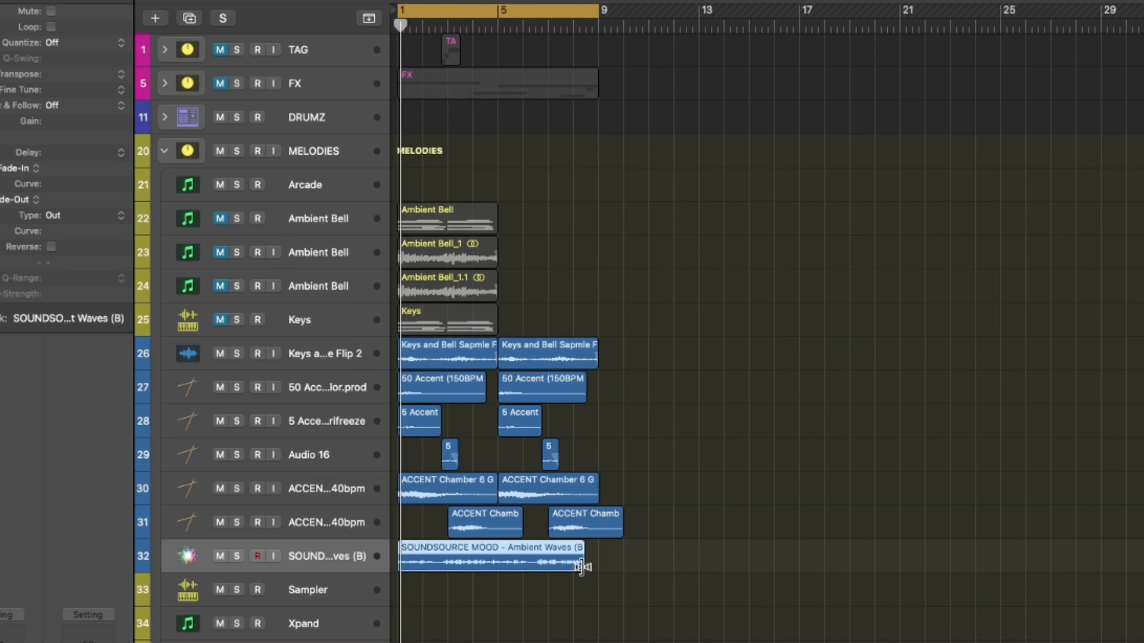
drag(582, 566, 593, 567)
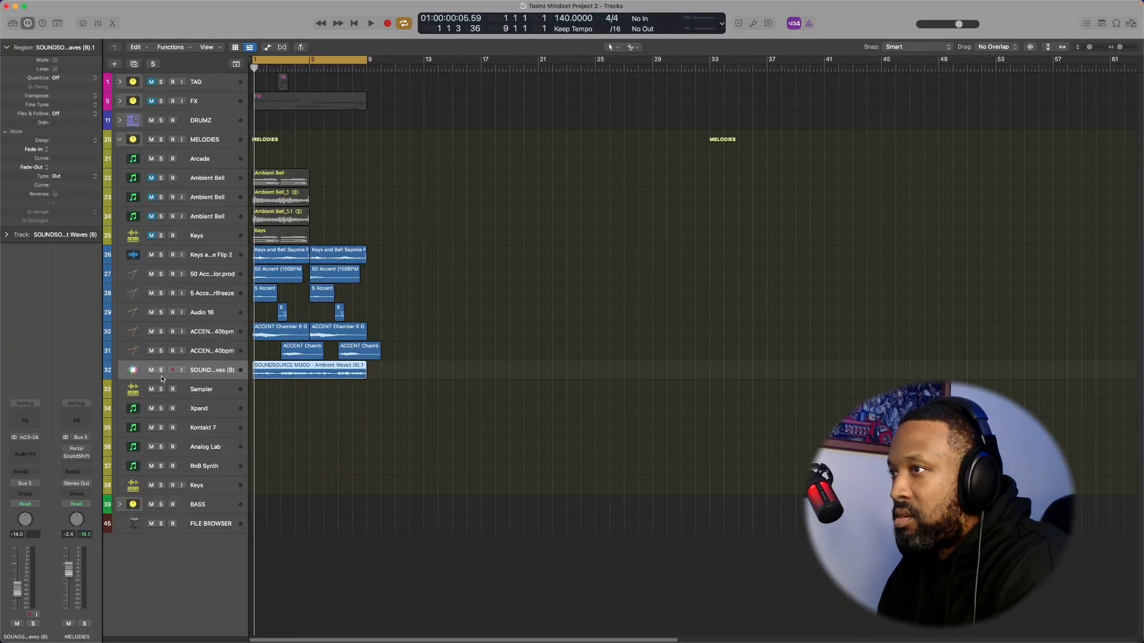
Audition the Ambient Waves region in solo, transpose it up 7 semitones, set its fader to -9.8 and turn the solo off.
click(162, 371)
key(space)
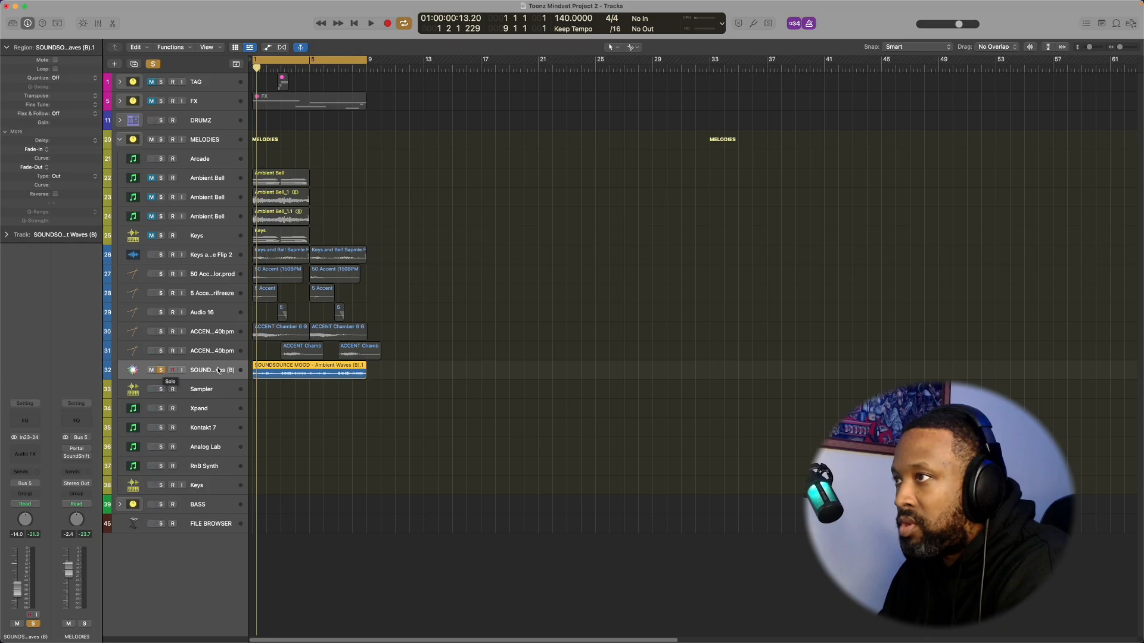
key(s)
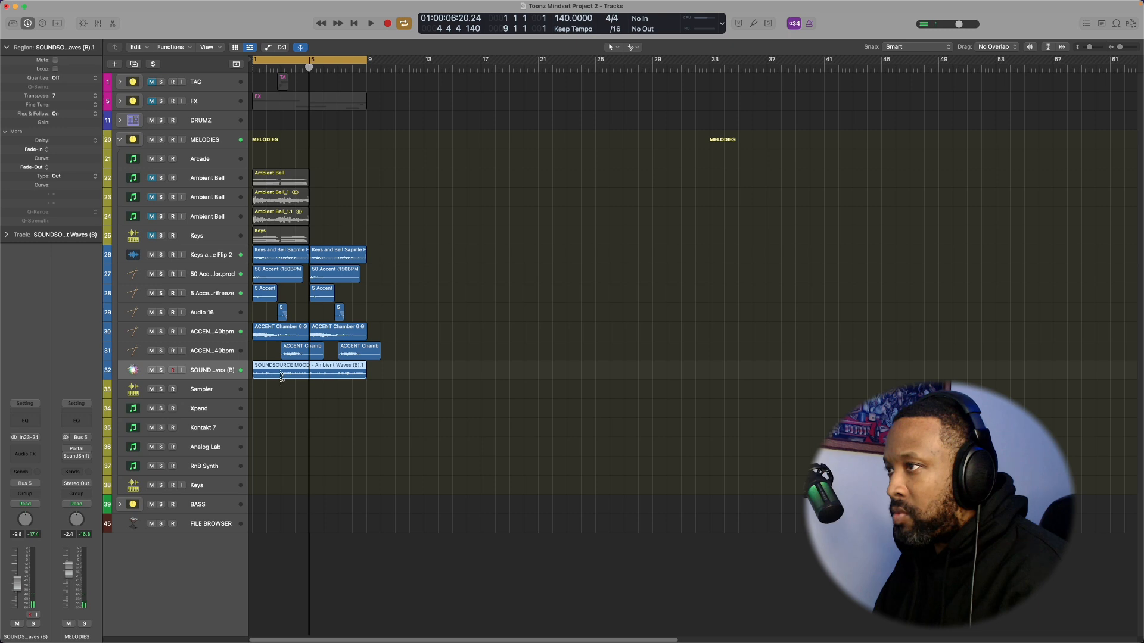
Split the Ambient Waves region at bars 3 and 5, select the middle piece and play the loop from the start.
super+click(282, 375)
super+click(309, 374)
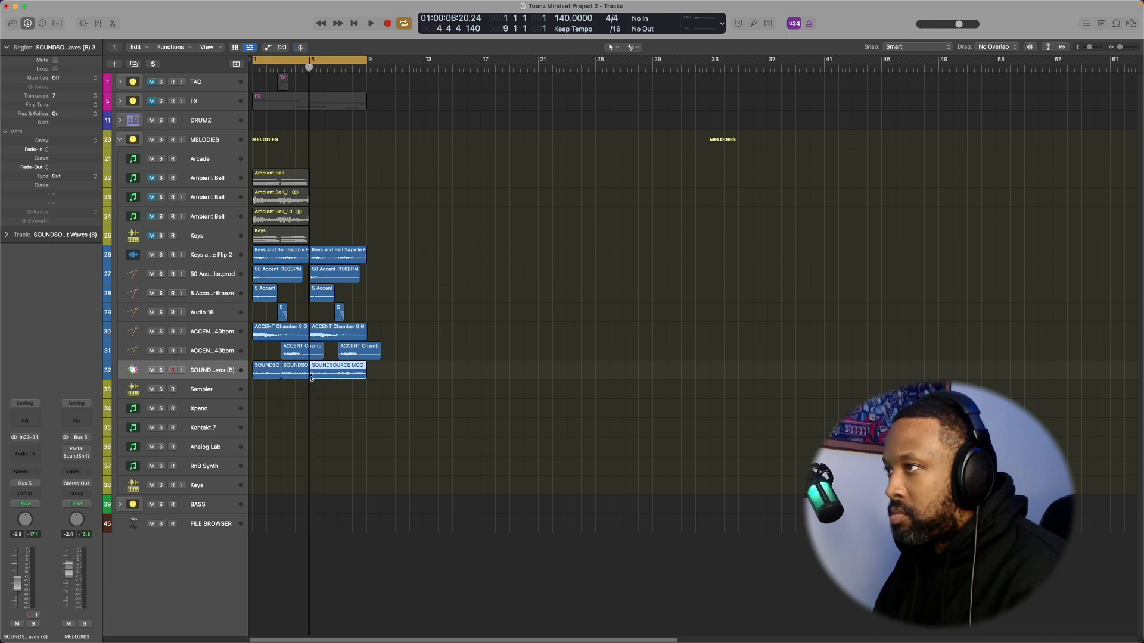
click(299, 373)
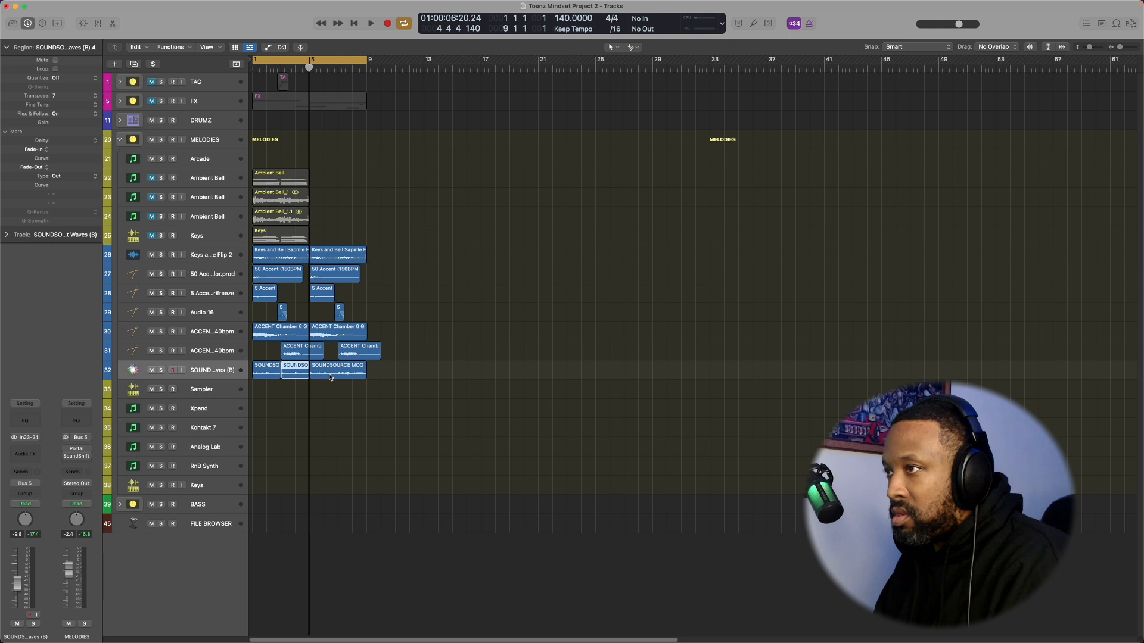
key(Return)
key(space)
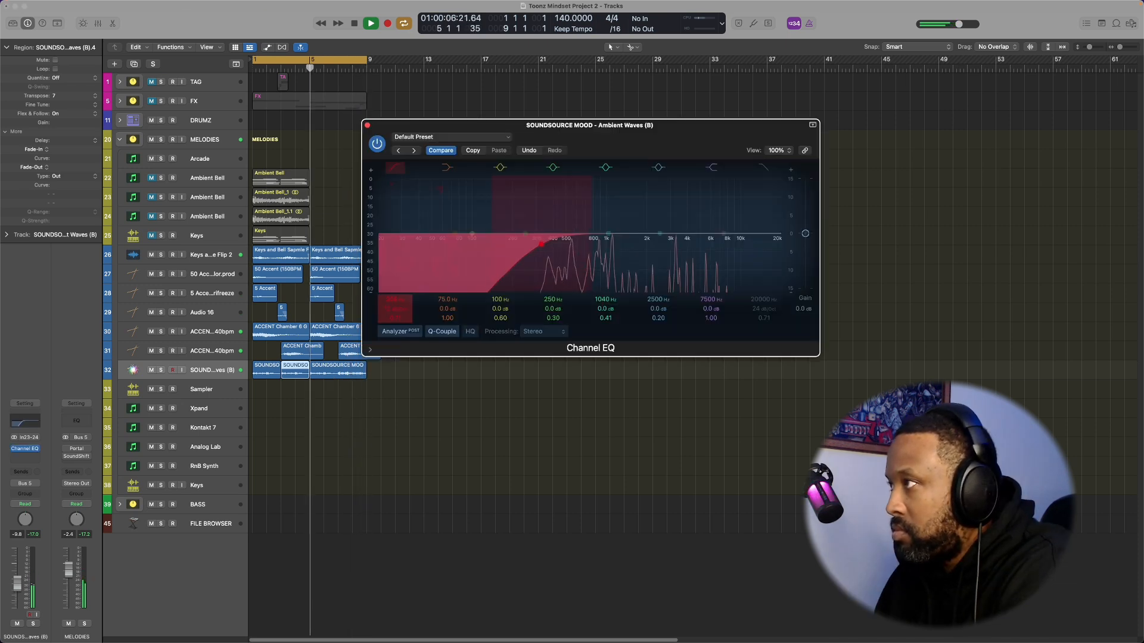
Roll off the Ambient Waves track's lows with Channel EQ and add a narrow bell cut of about 5 dB in FabFilter Pro-Q 2.
drag(541, 244, 564, 245)
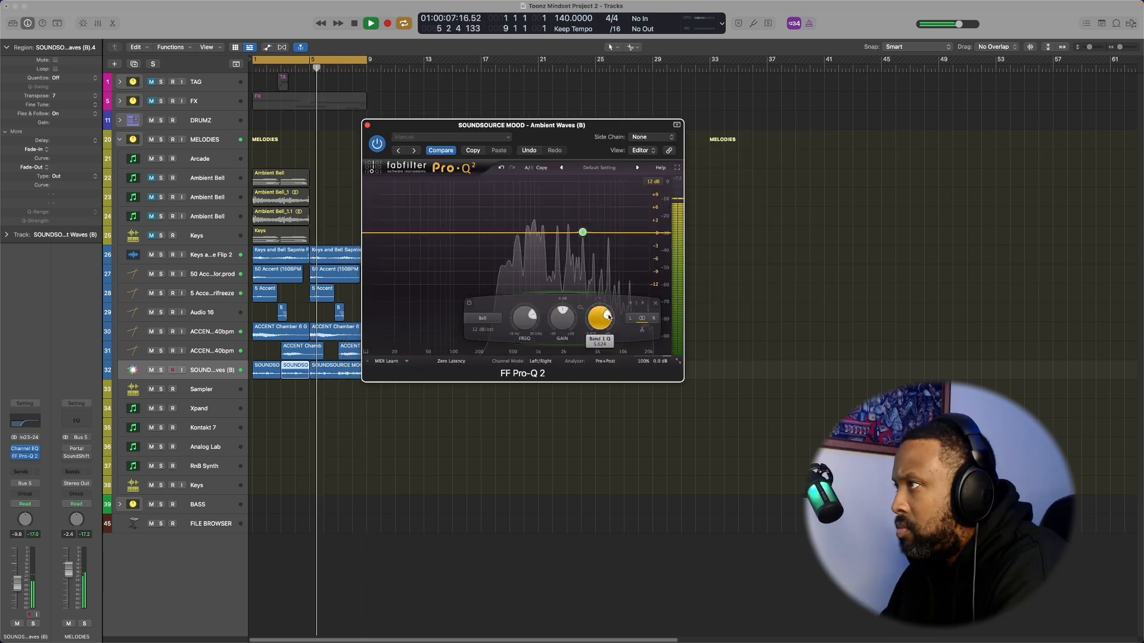
drag(559, 314, 606, 318)
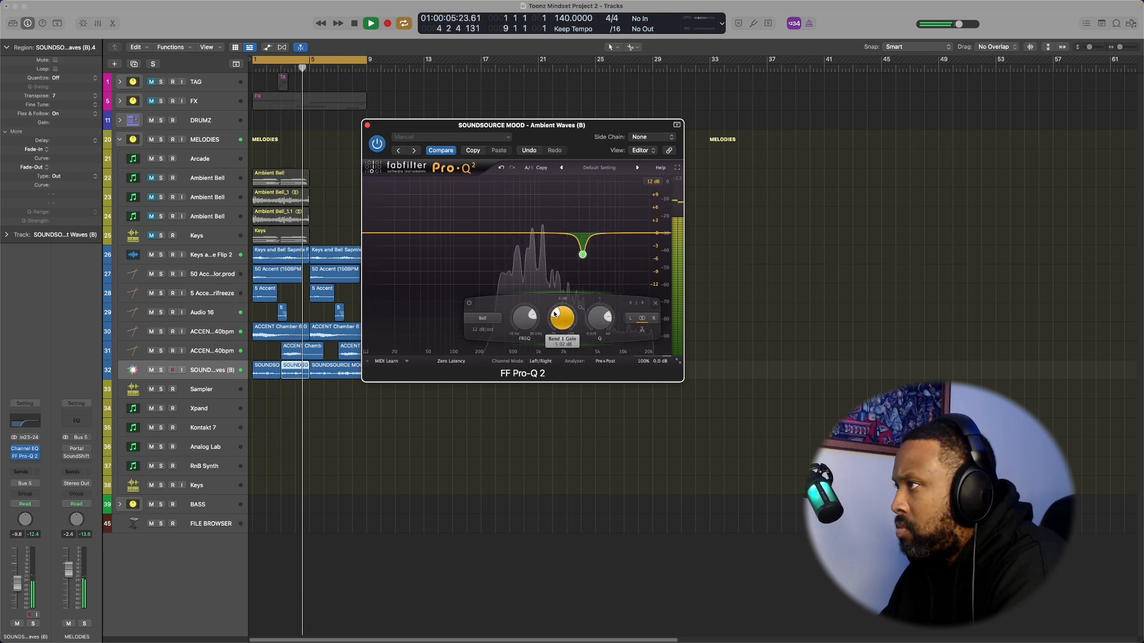
Solo the Ambient Waves track, compare the Pro-Q 2 band bypassed and active, and deepen its cut to about -7 dB.
key(s)
key(space)
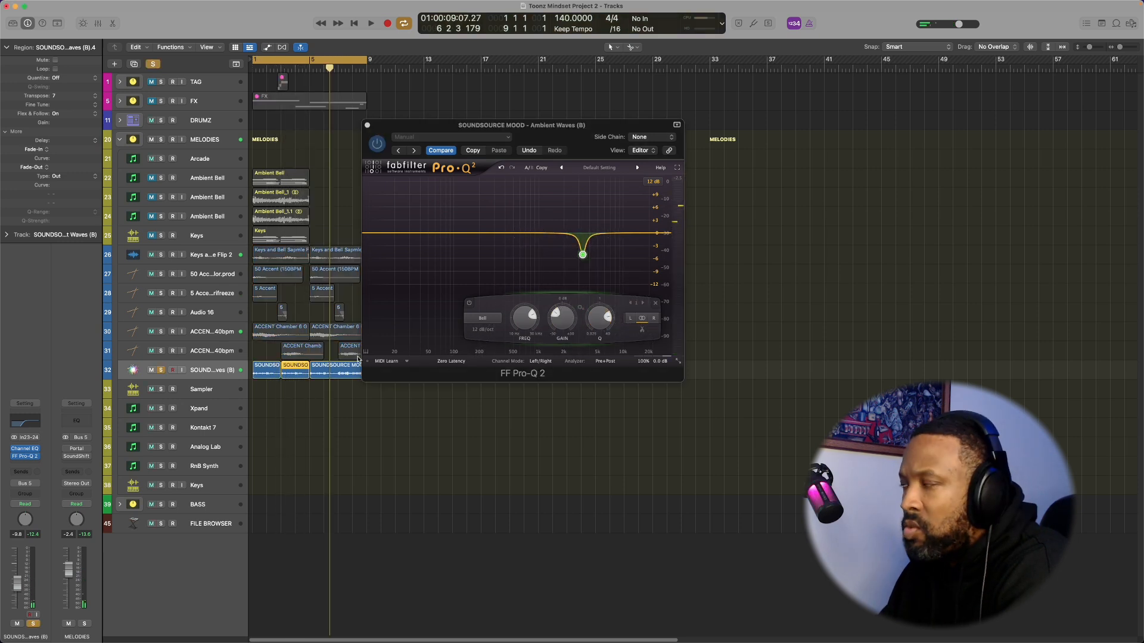
click(582, 257)
click(469, 305)
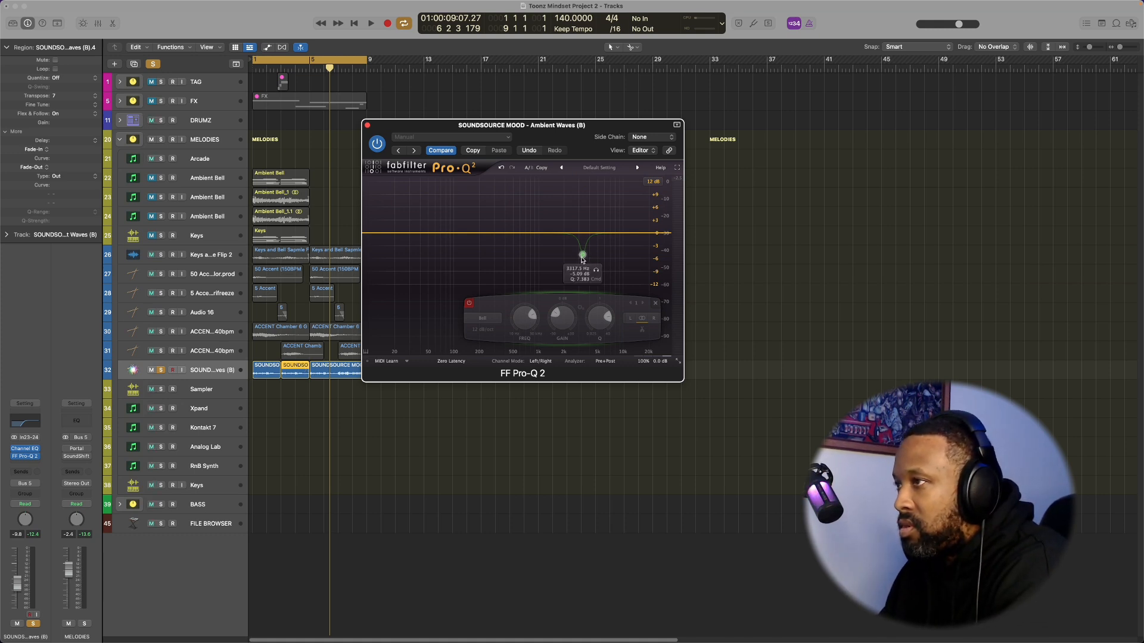
key(space)
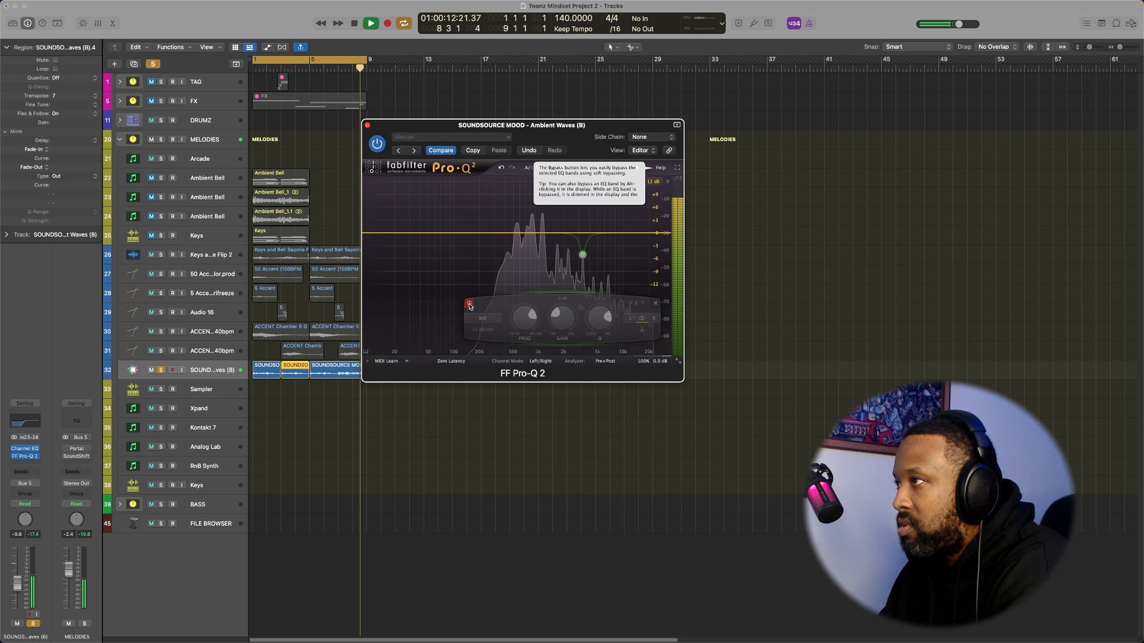
click(470, 305)
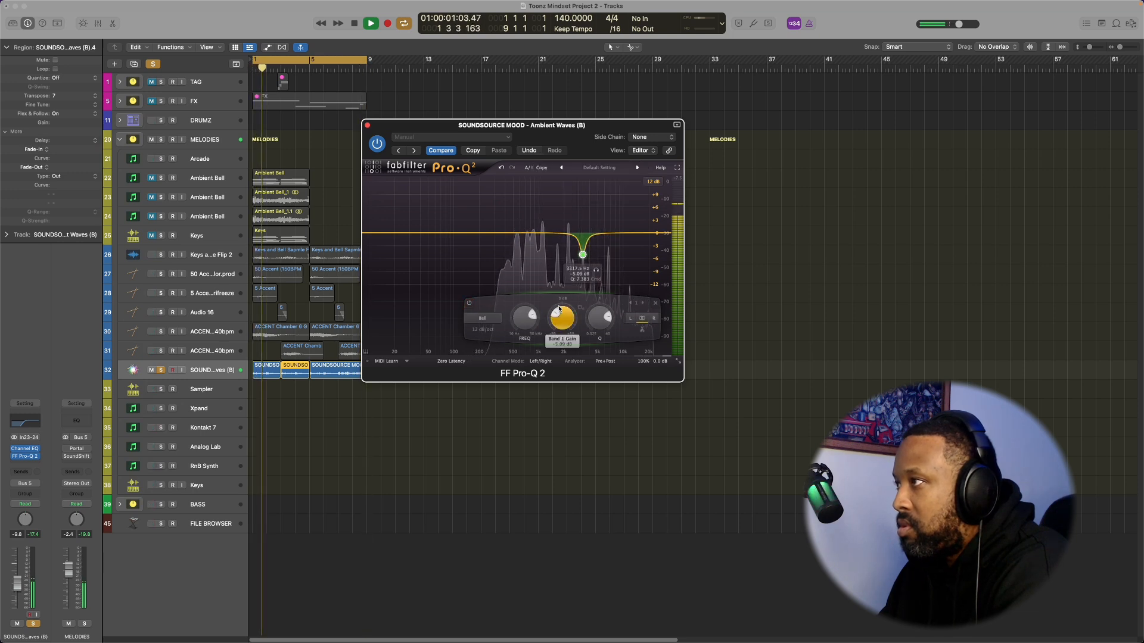
drag(557, 312, 555, 315)
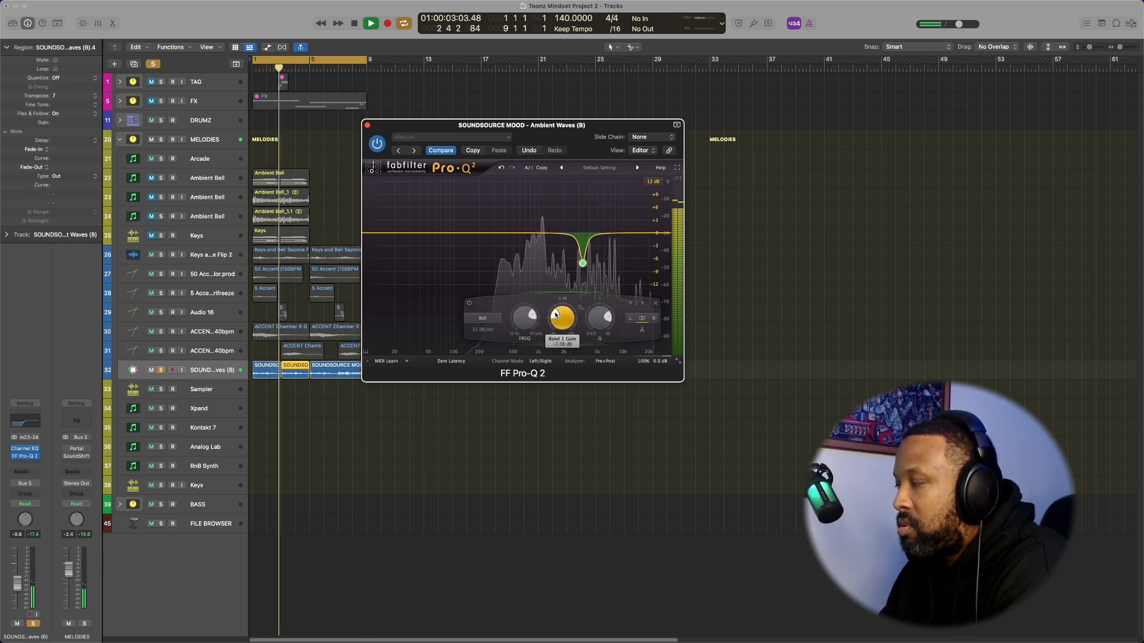
click(470, 305)
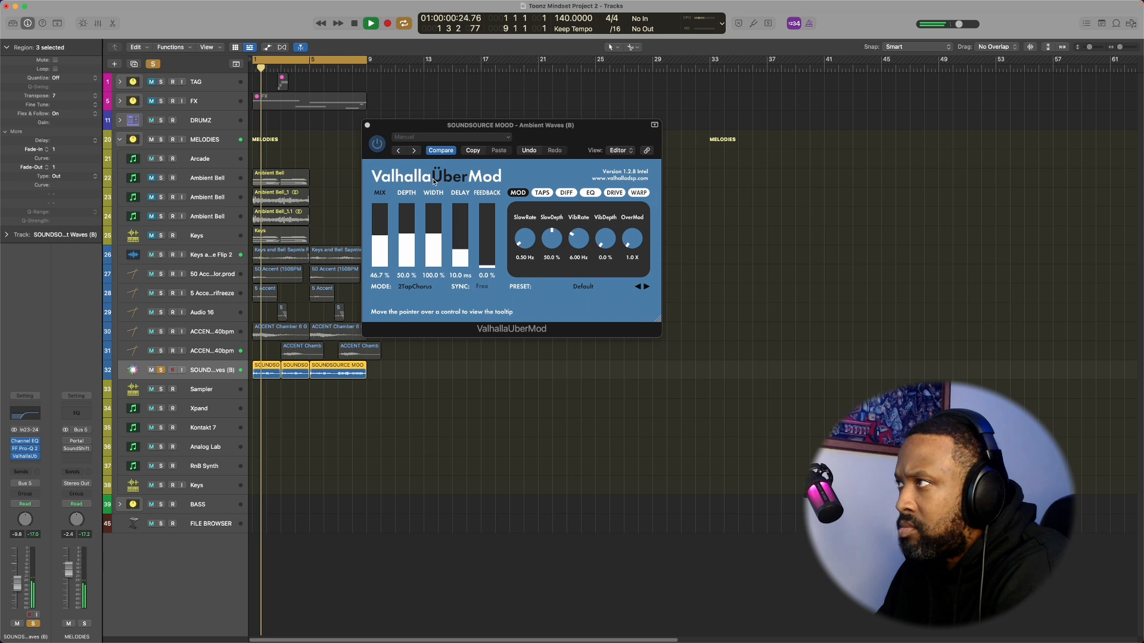
Apply ValhallaUberMod in 2TapChorus mode with a 46.7% mix to the Ambient Waves track and play the full loop from the start.
drag(419, 135, 485, 142)
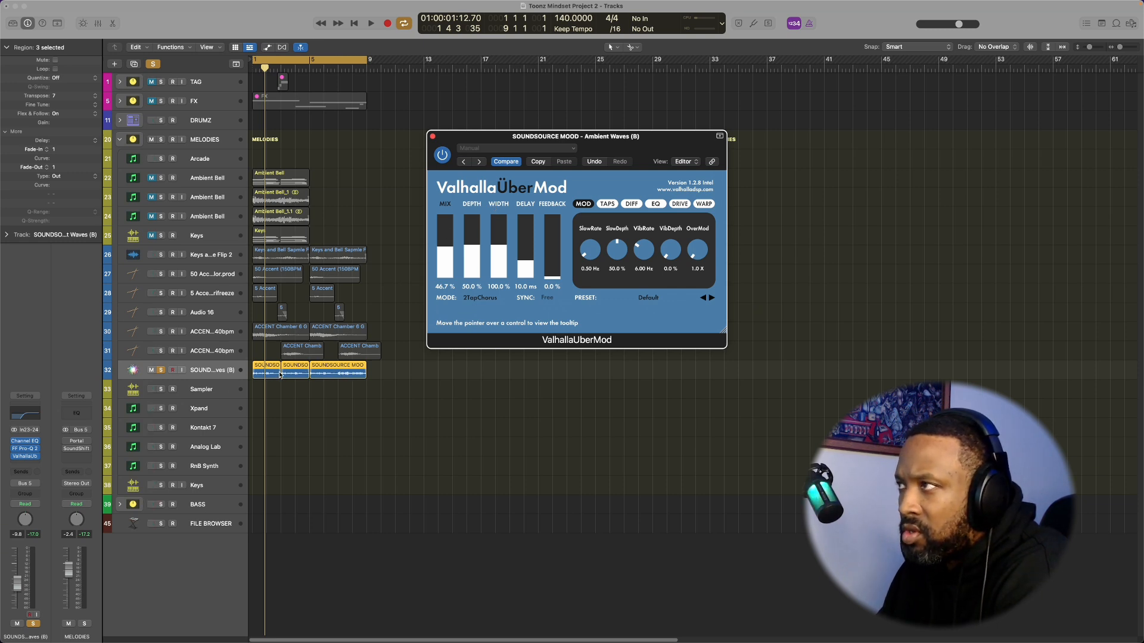
click(433, 137)
key(Return)
key(space)
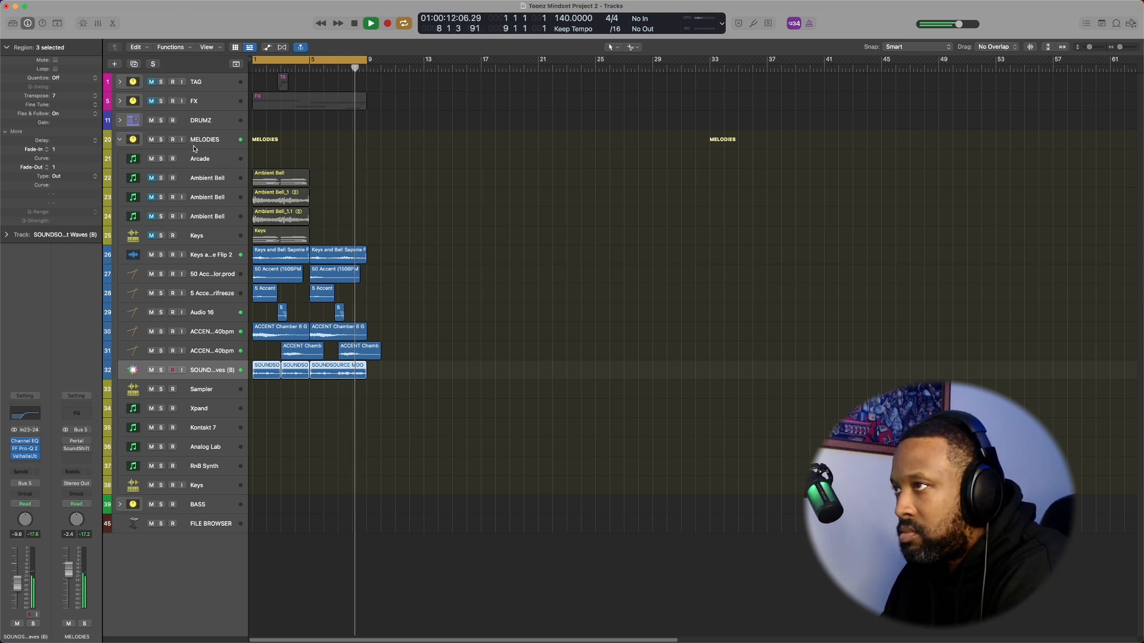
key(space)
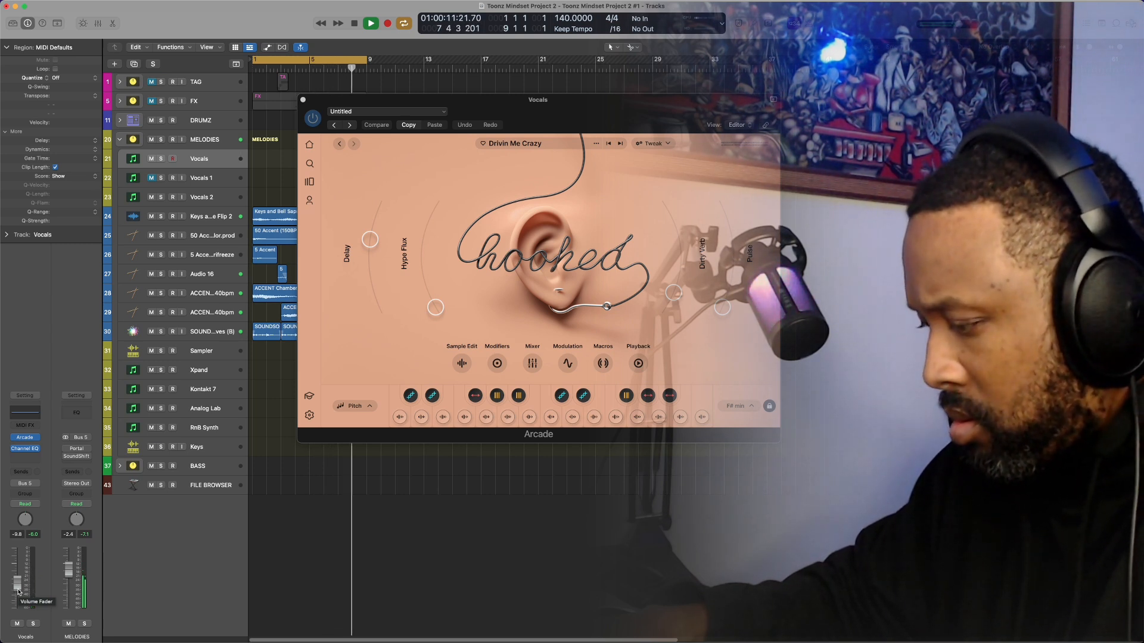
Record a short vocal chop from Arcade's Drivin Me Crazy kit on the Vocals track around bar 4 and repeat it around bar 8.
click(302, 99)
key(r)
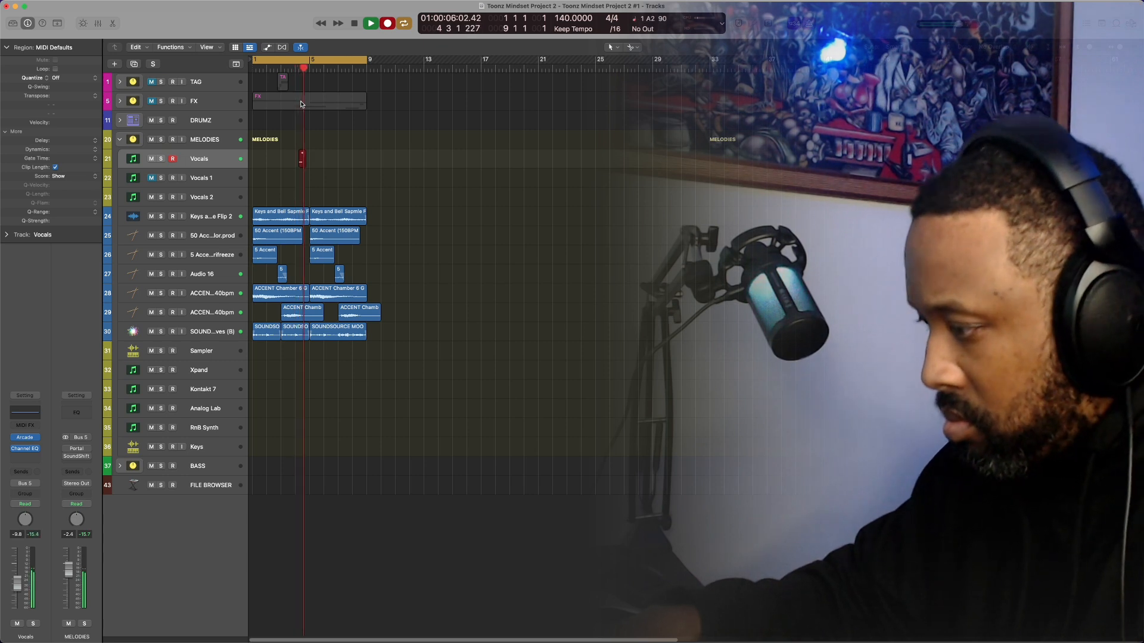
key(space)
key(e)
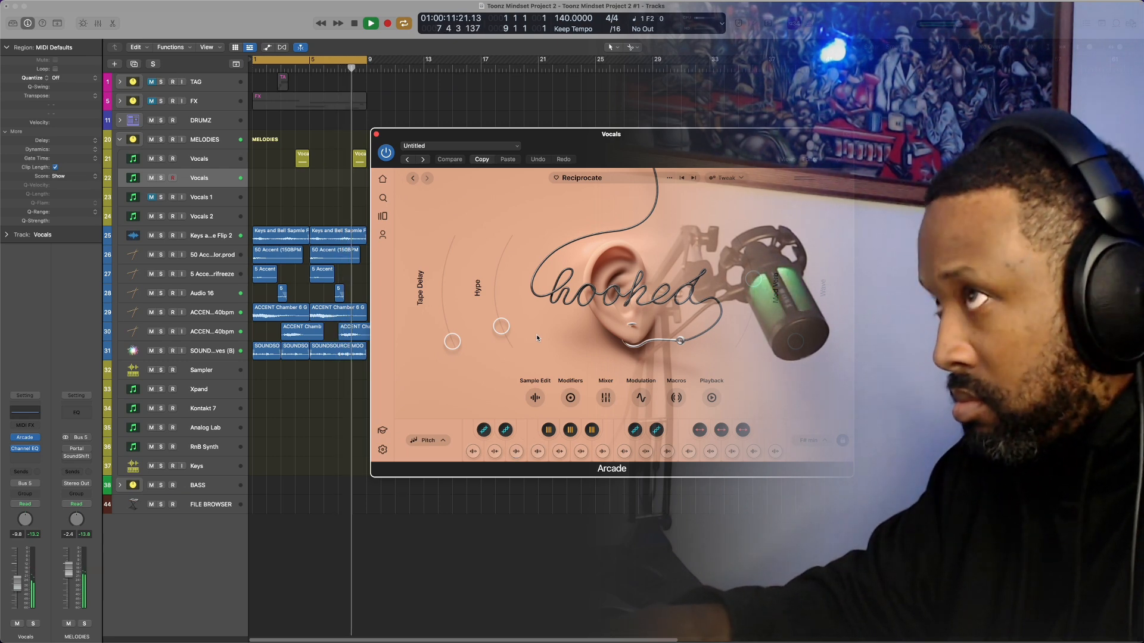
Record Arcade vocal chops at bars 1 and 2 on the second Vocals track and repeat them at bars 5 and 6.
key(r)
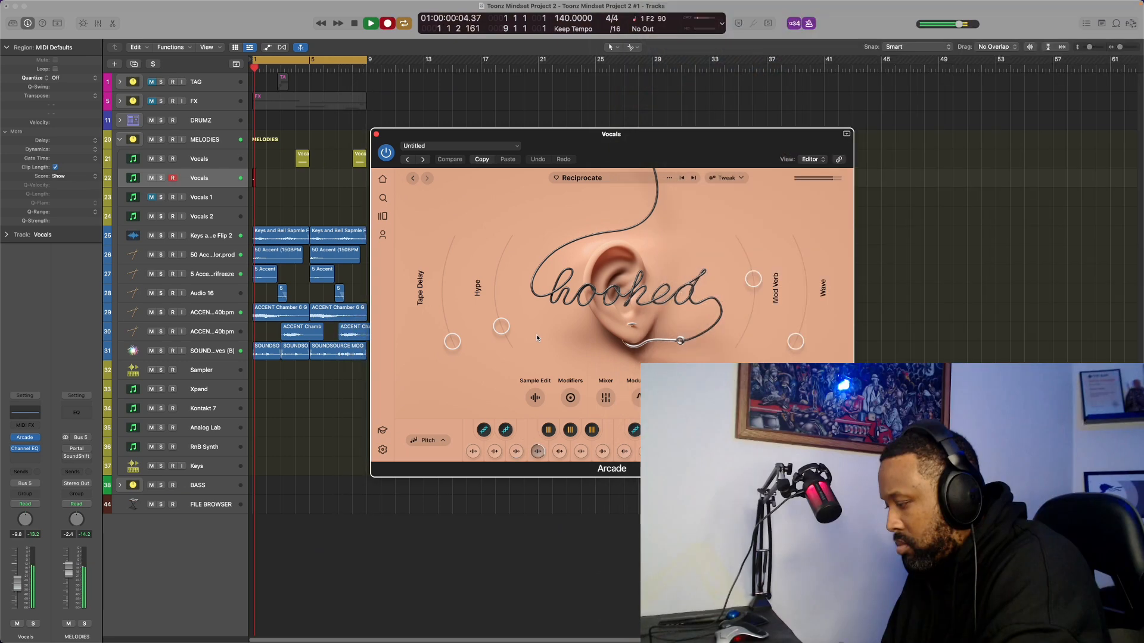
key(space)
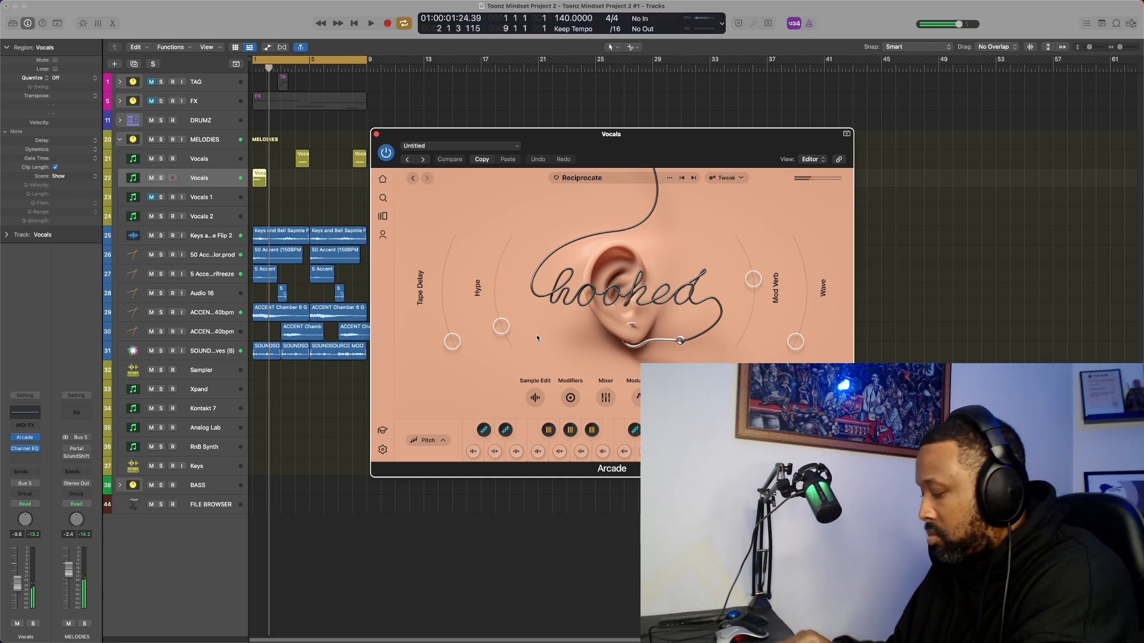
key(e)
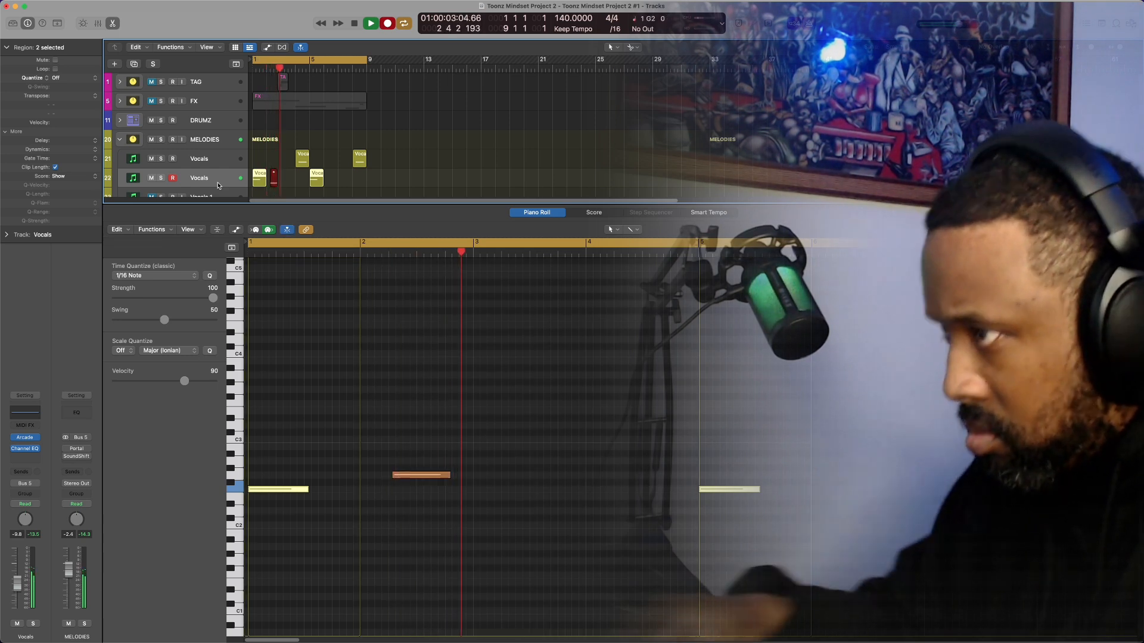
key(space)
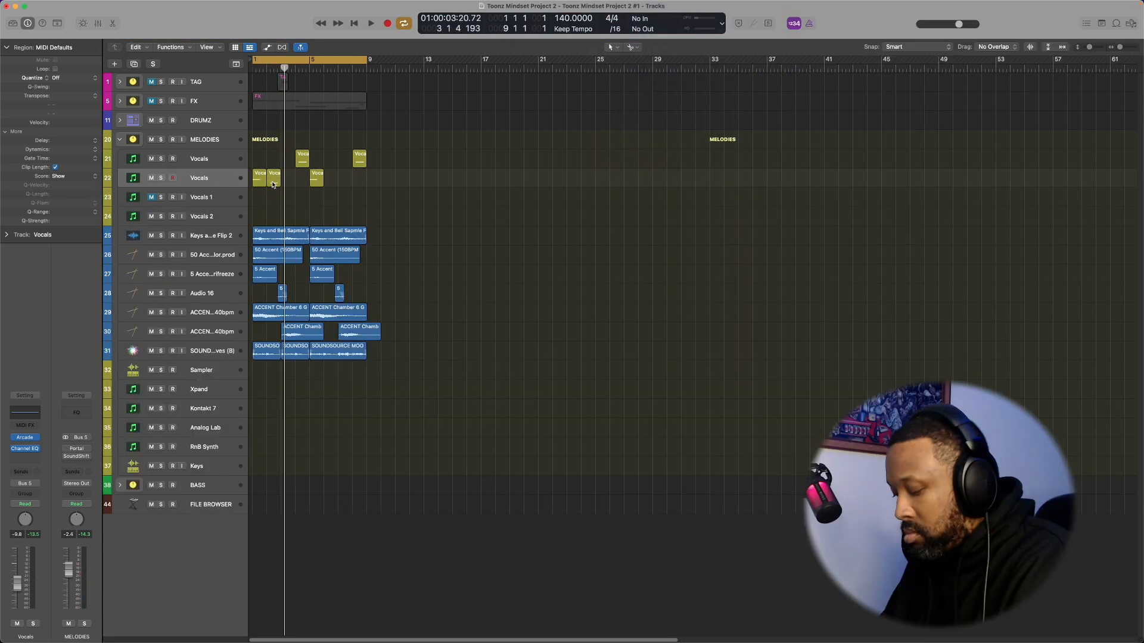
drag(317, 185, 332, 186)
key(space)
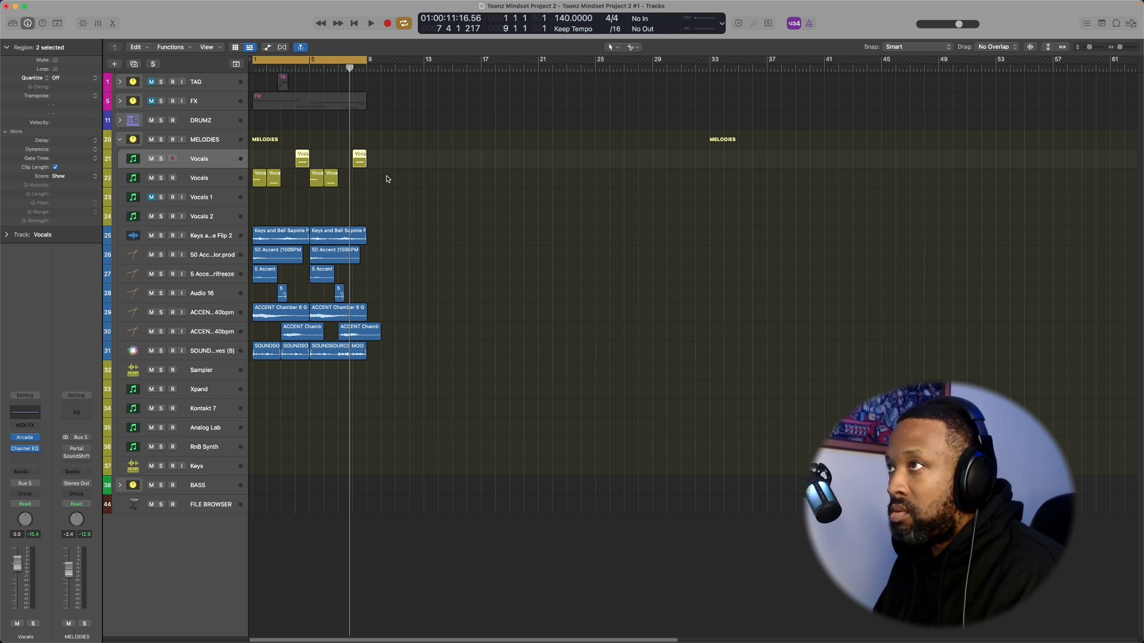
Split the bounced vocal chop audio at bars 2, 4 and 6 and move the bar 2 and bar 6 pieces onto a duplicate track below.
right_click(257, 184)
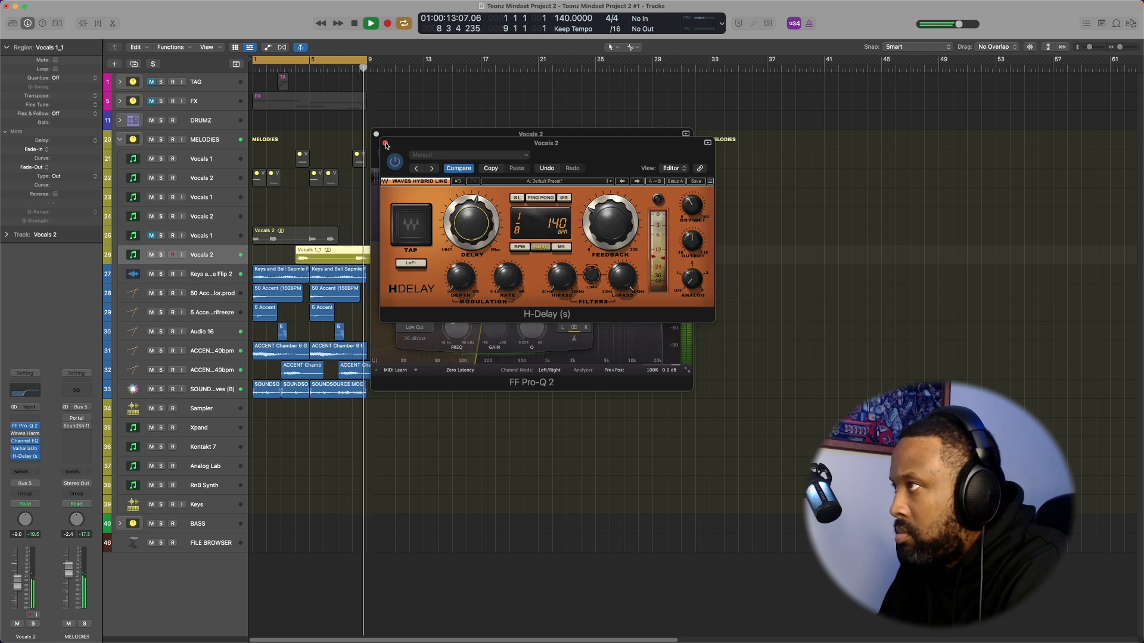
super+click(325, 240)
super+click(295, 240)
click(274, 239)
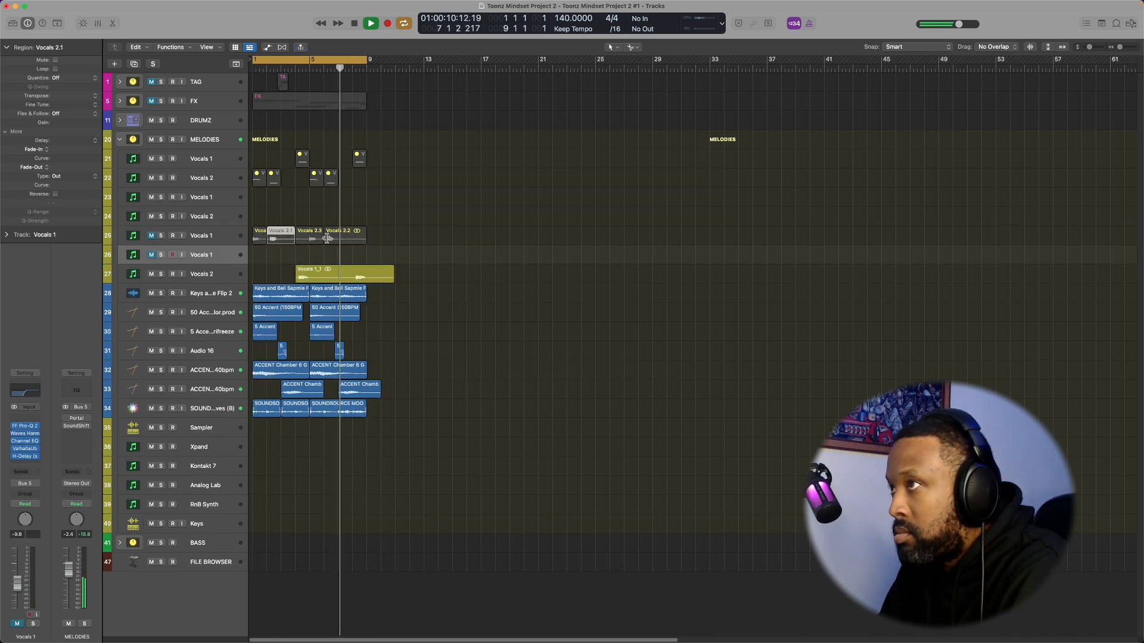
shift+click(327, 239)
drag(327, 238, 327, 258)
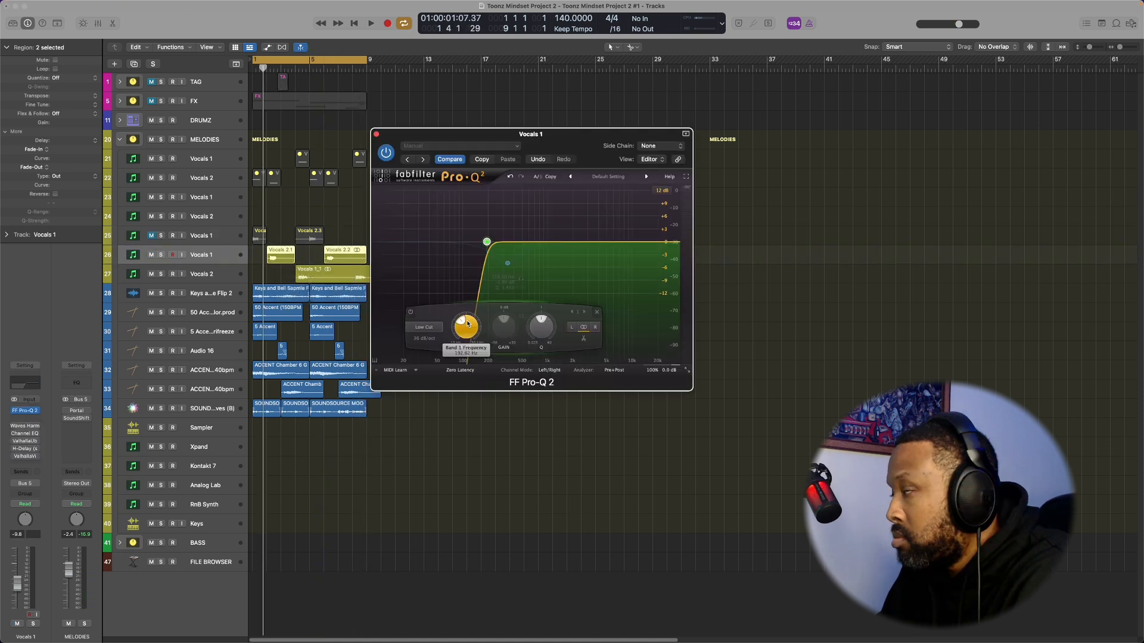
Raise the Pro-Q 2 low cut on the duplicate Vocals 1 track and adjust the -5 voice in Waves Harmony, keyed to F#/Gb Minor.
key(space)
drag(468, 324, 466, 322)
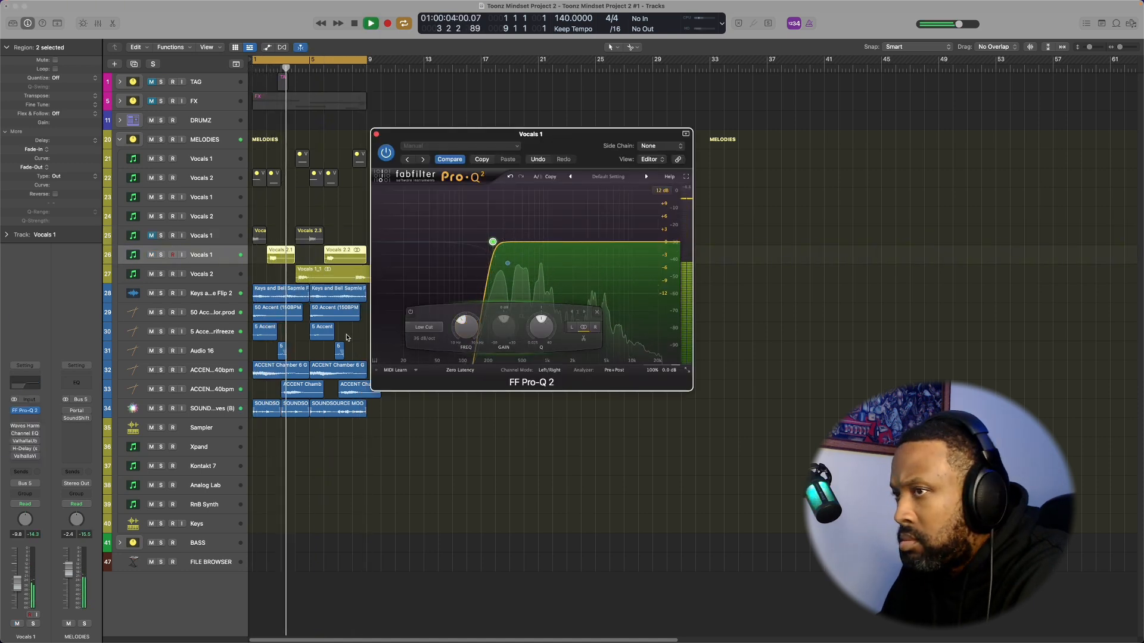
click(26, 424)
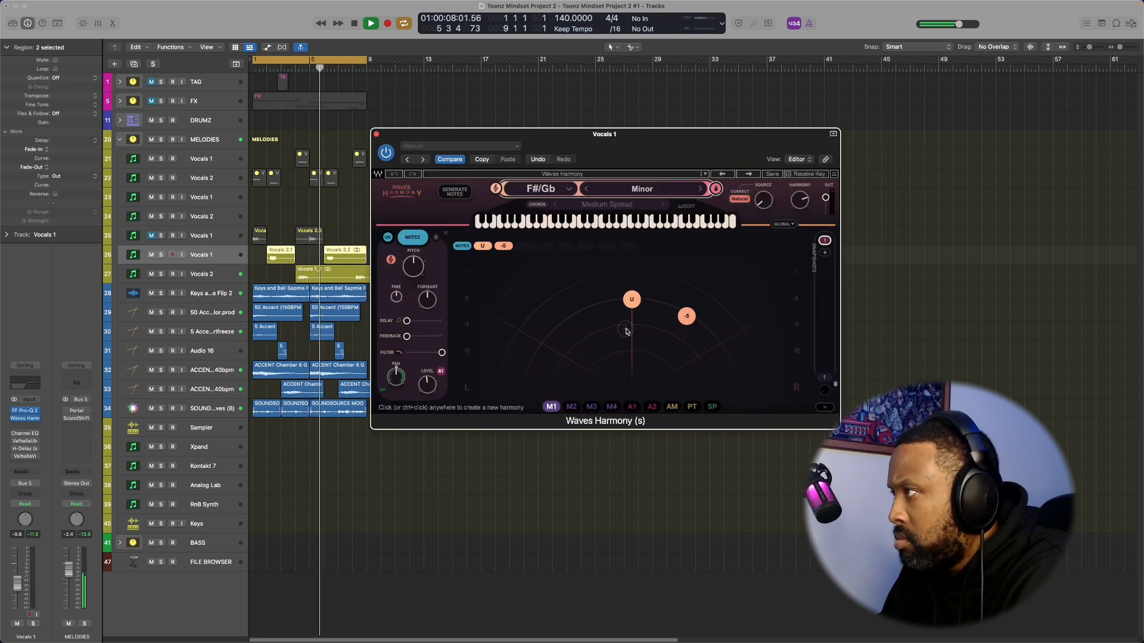
click(685, 318)
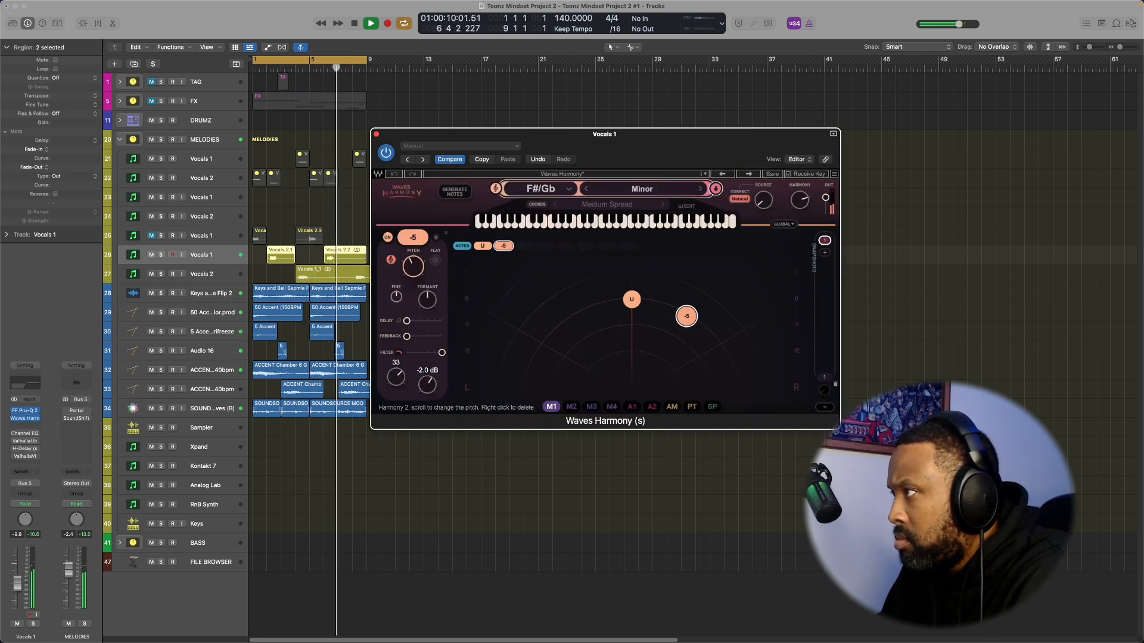
drag(685, 317, 674, 338)
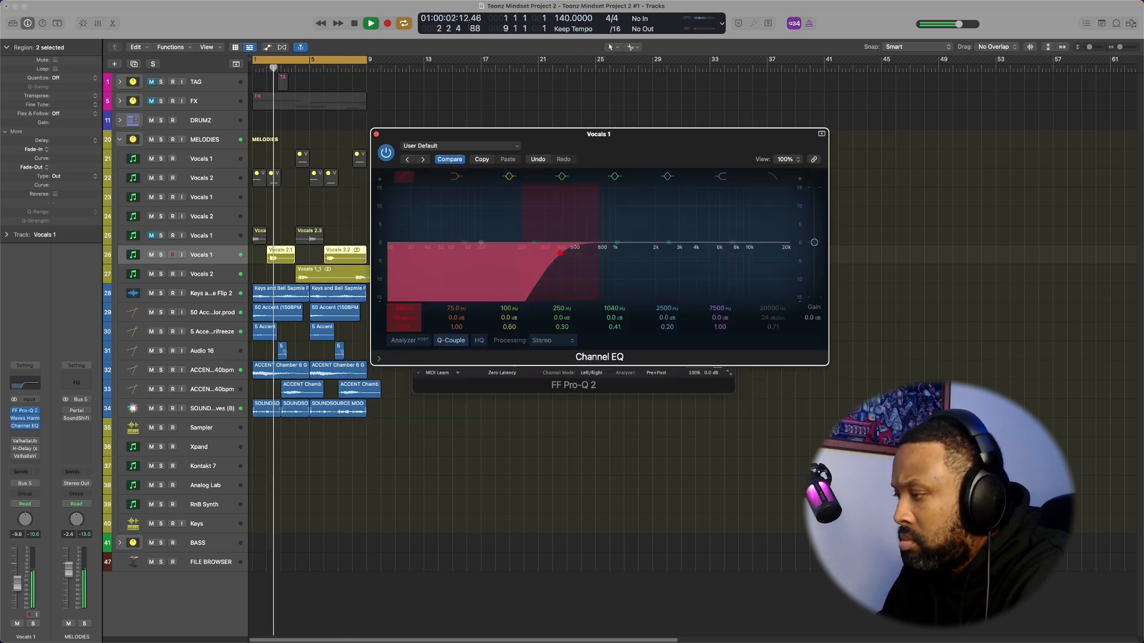
Activate H-Delay on the duplicate Vocals 1 track and apply ValhallaVintageVerb with a 29.0% mix and a 930 Hz low cut.
click(24, 450)
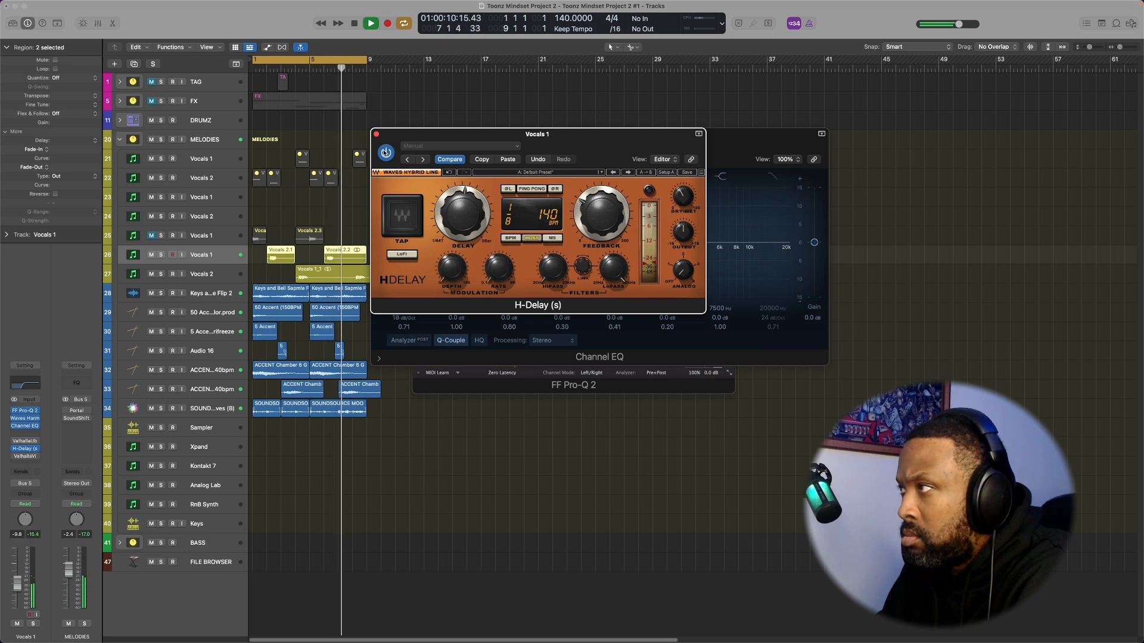
click(376, 134)
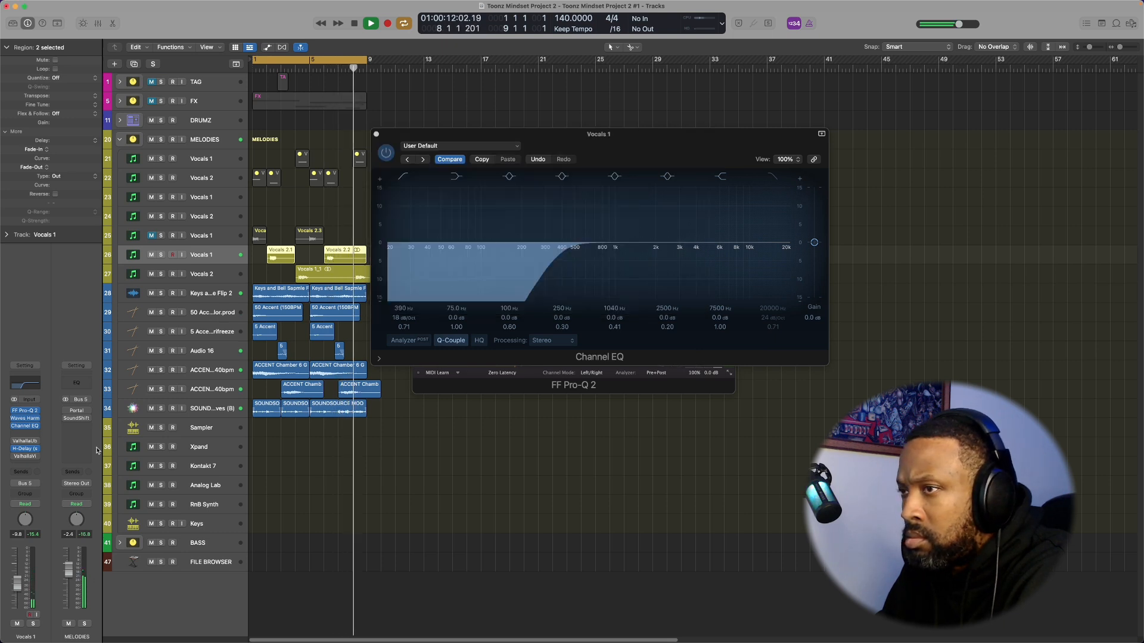
click(25, 457)
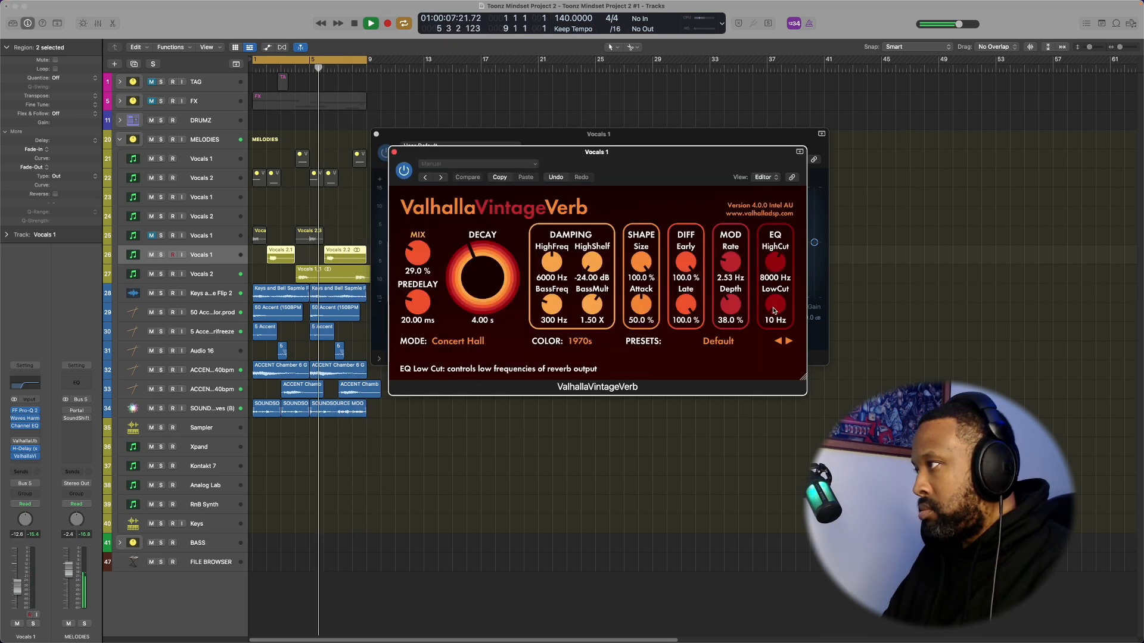
drag(774, 311, 777, 245)
key(space)
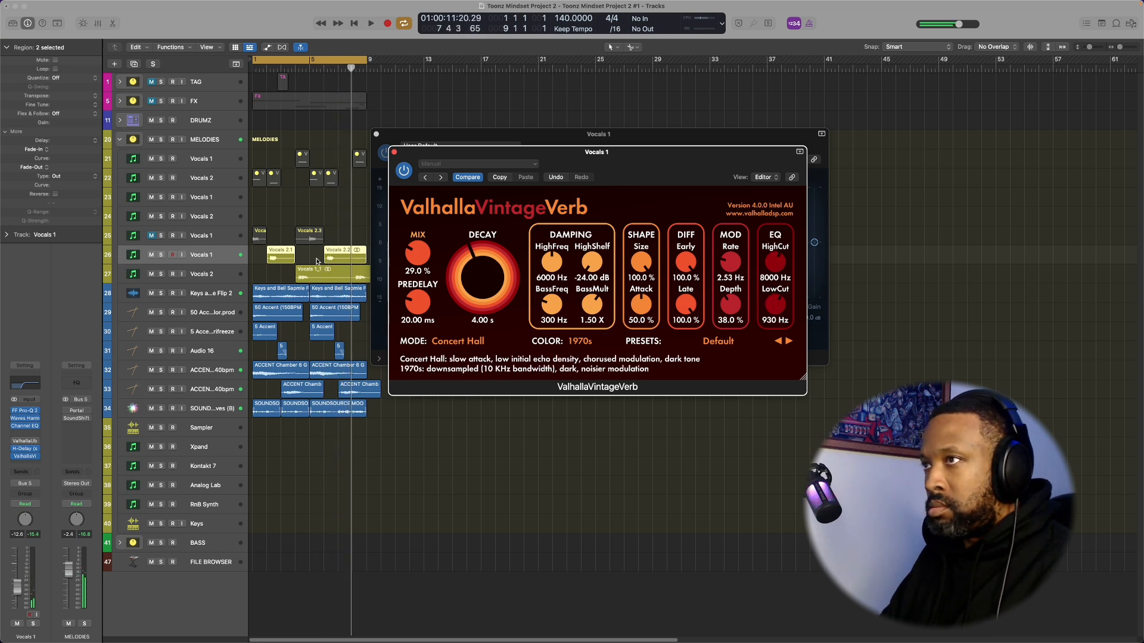
Unmute the upper Vocals 1 audio track and raise its Pro-Q 2 low cut to about 100 Hz.
click(152, 236)
click(202, 236)
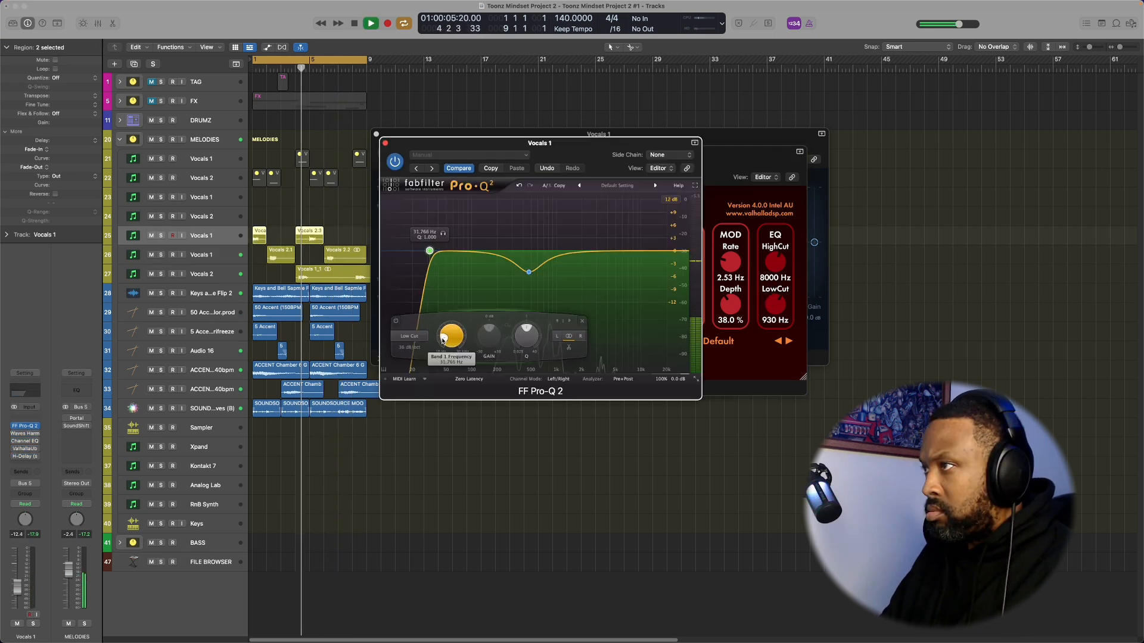
drag(445, 342, 444, 335)
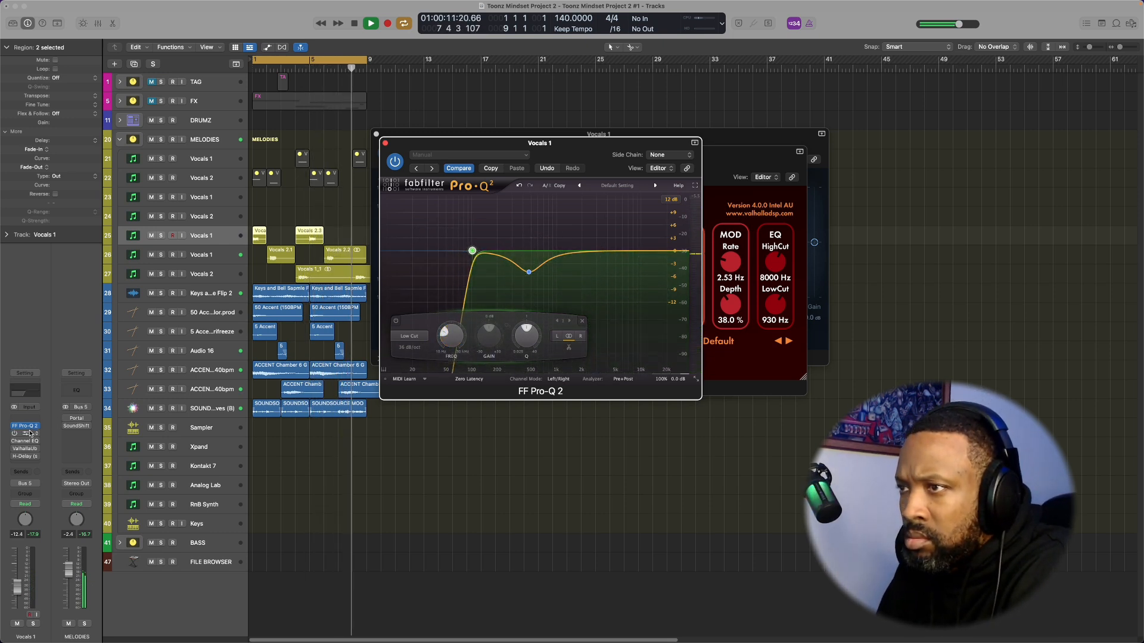
Add ValhallaVintageVerb in Concert Hall mode with a 26.0% mix to the upper Vocals 1 audio track.
click(37, 435)
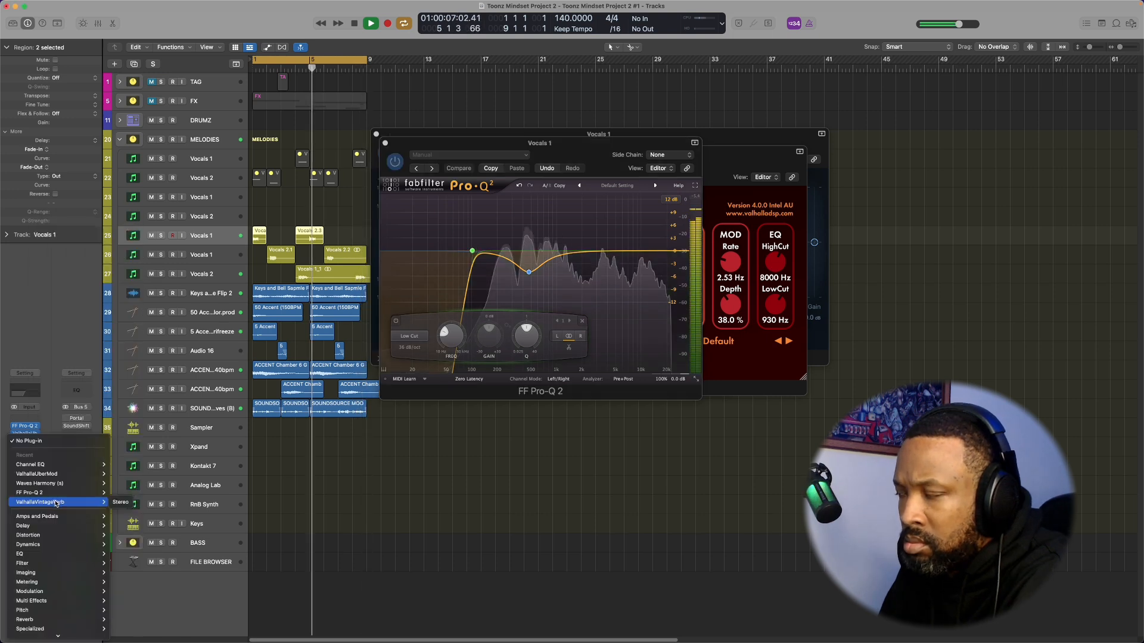
click(56, 502)
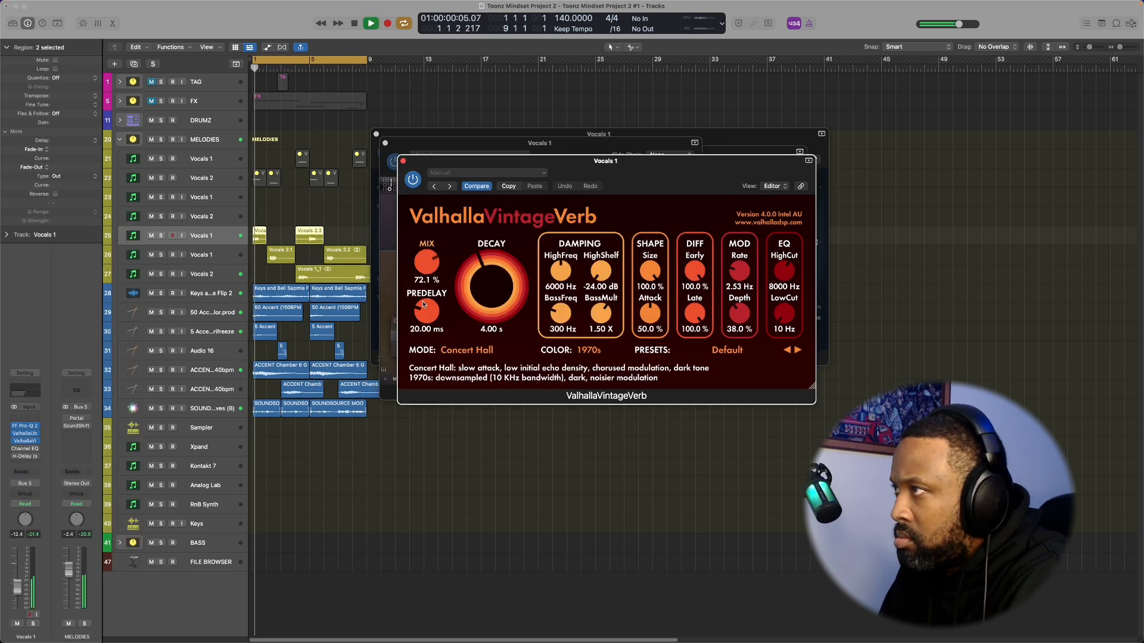
drag(424, 304, 430, 352)
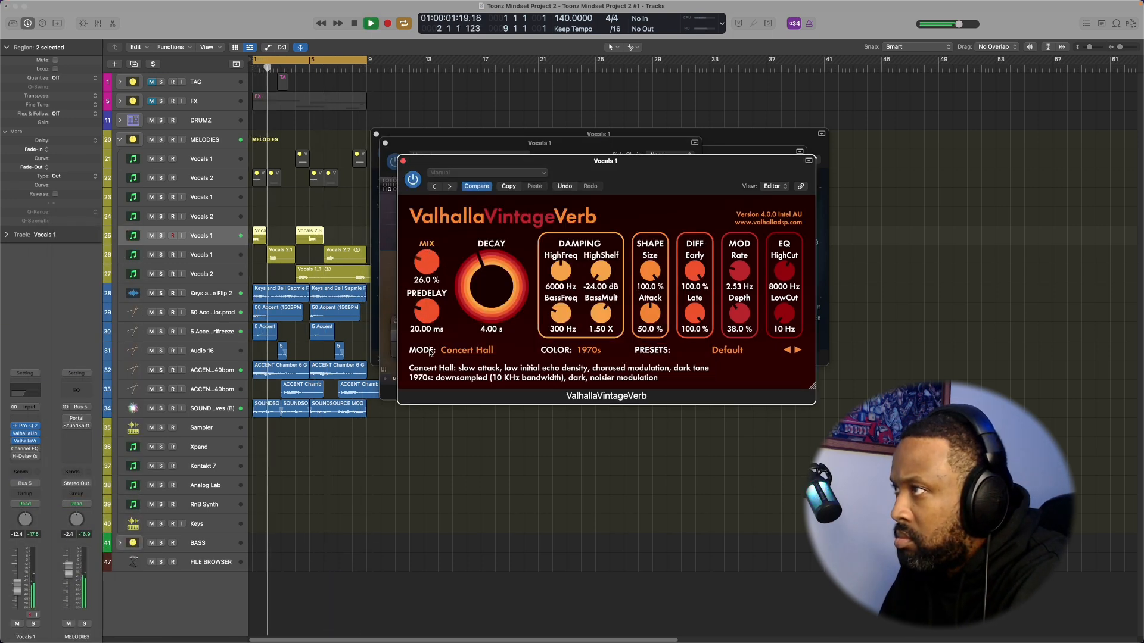
key(space)
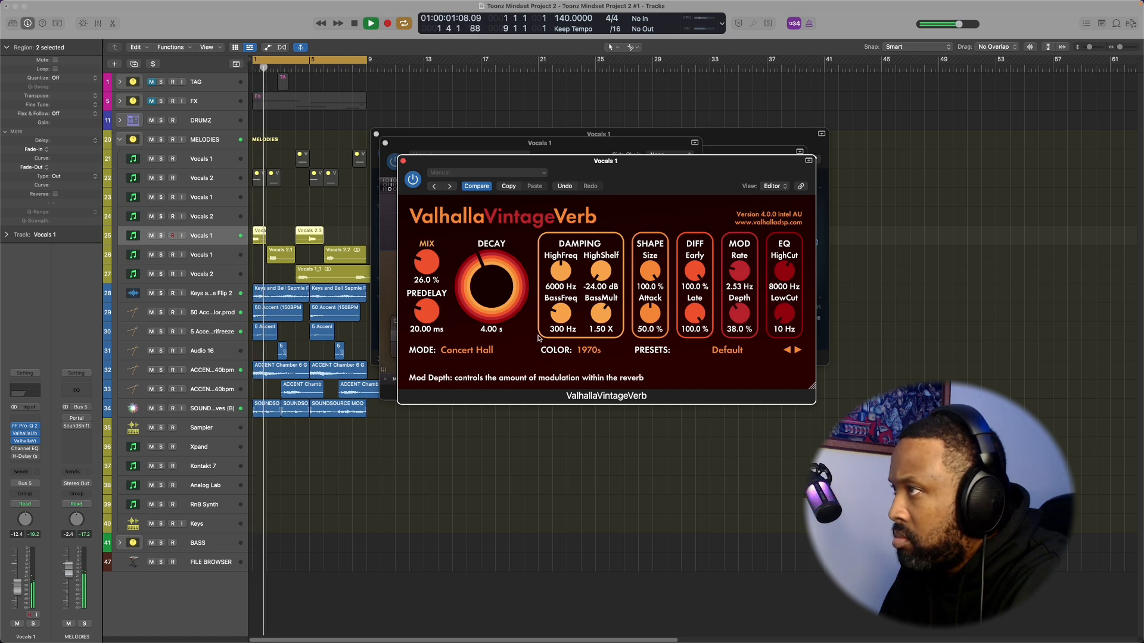
Play the loop and set the Channel EQ low cut on the upper Vocals 1 track to 158 Hz.
key(space)
click(20, 450)
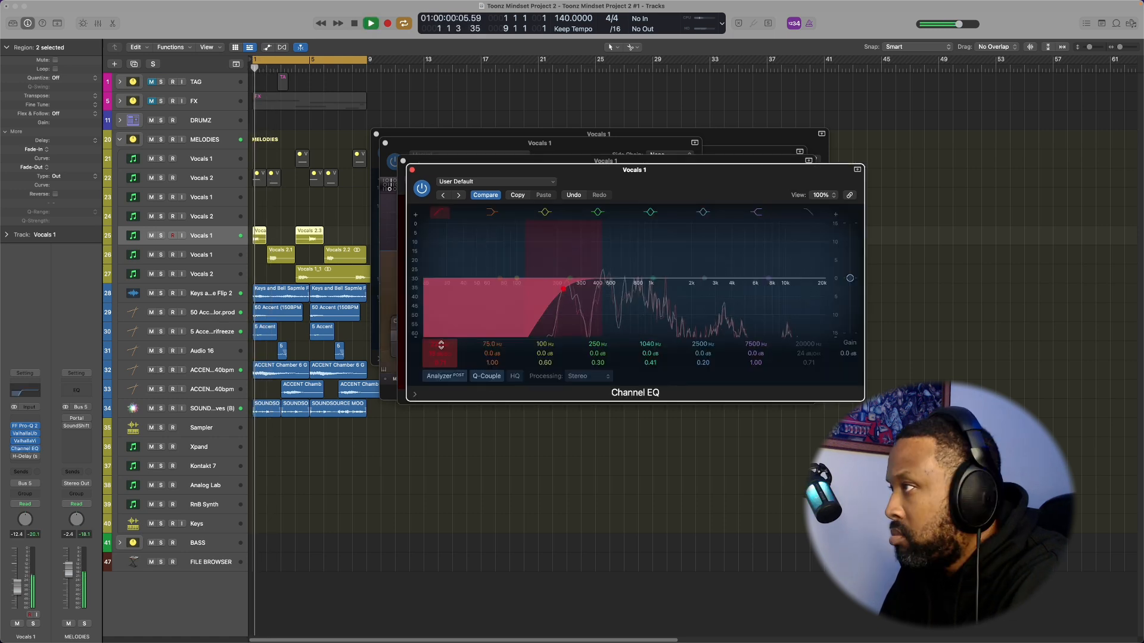
drag(441, 344, 441, 353)
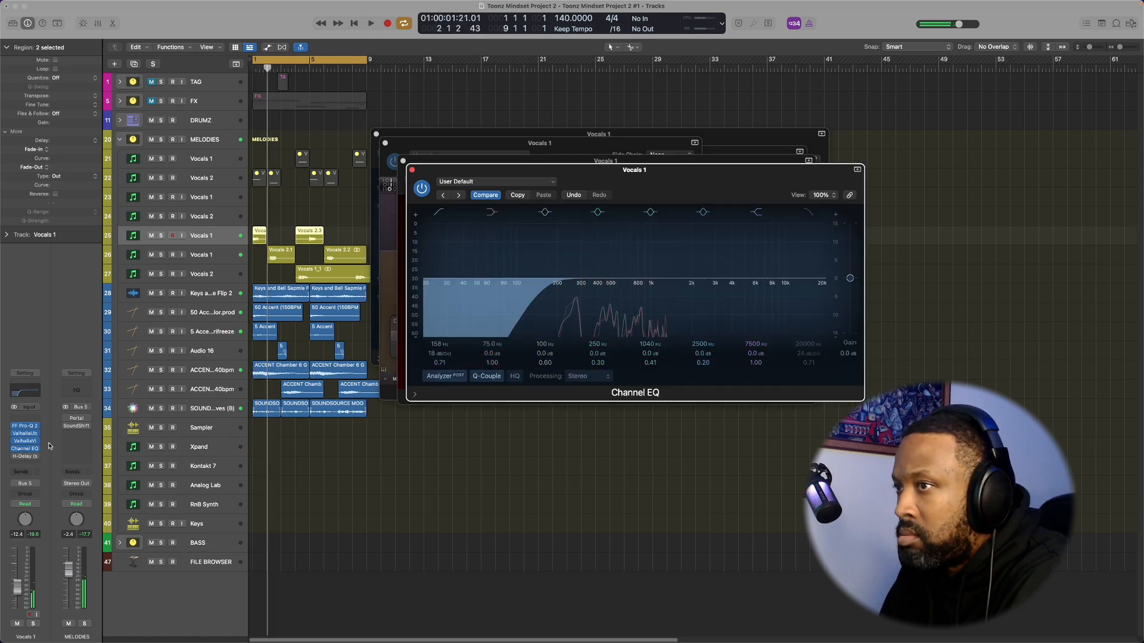
Reduce the ValhallaUberMod mix on the upper Vocals 1 track to 7.9% while replaying the loop.
click(24, 433)
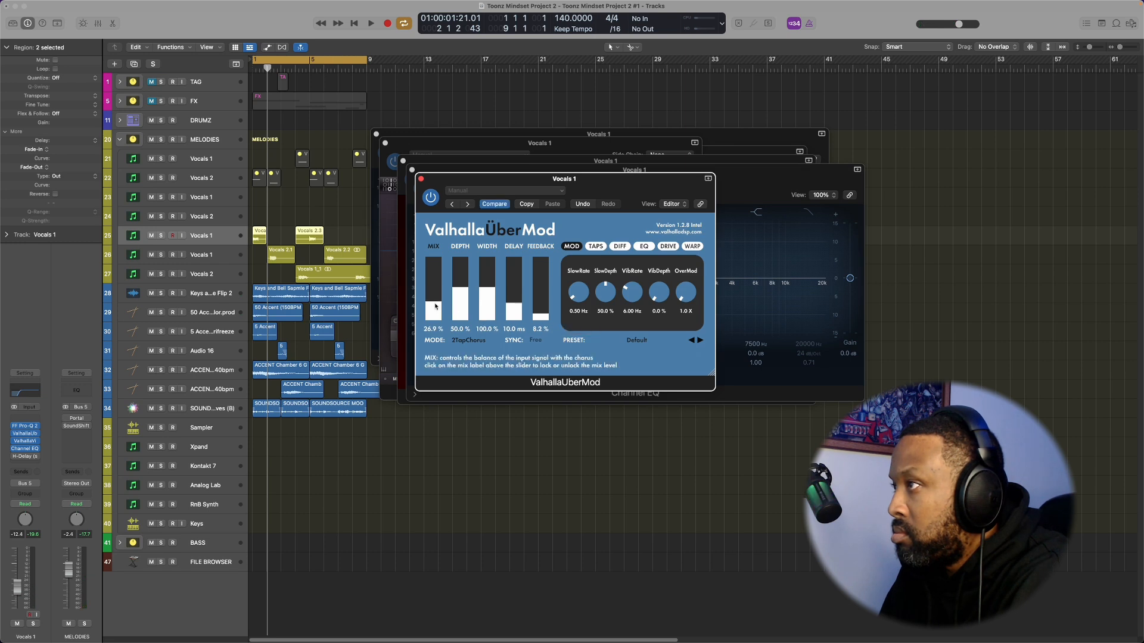
key(space)
drag(435, 311, 437, 316)
key(space)
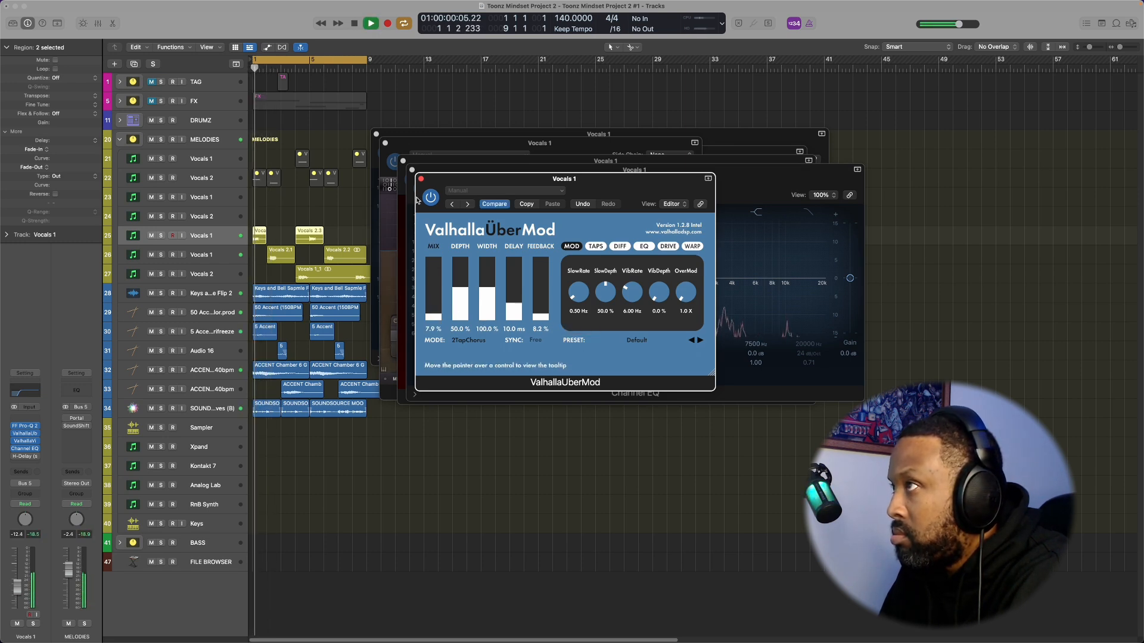
click(421, 179)
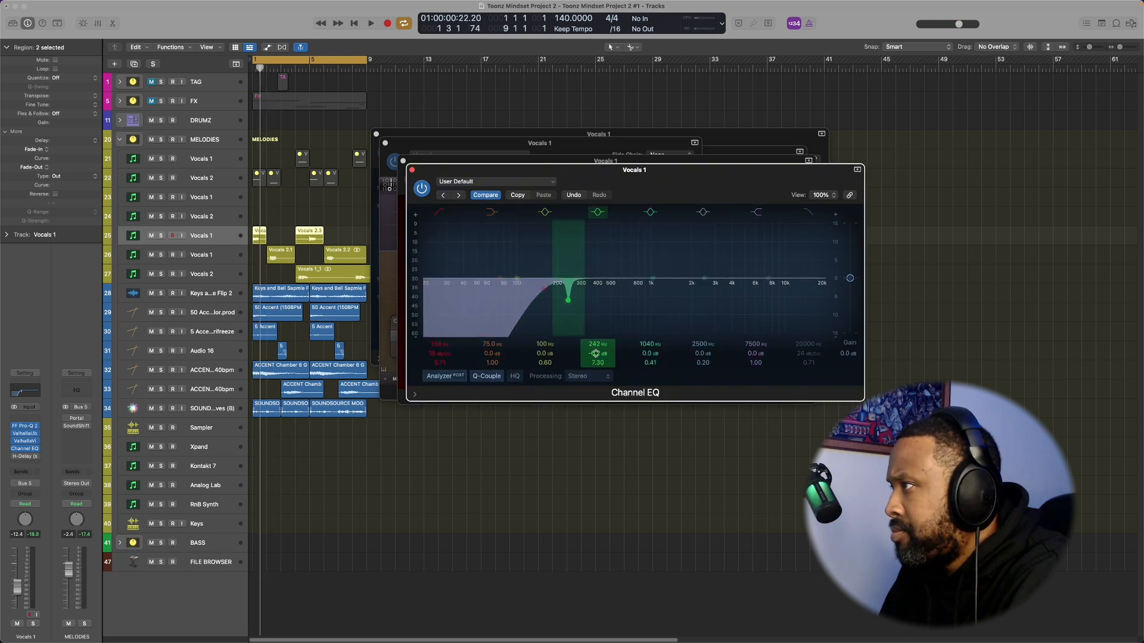
Shape a Channel EQ bell cut of -9.1 dB at 242 Hz with a Q of 1.40, then close the track's plug-in windows.
drag(596, 354, 597, 363)
key(space)
key(space)
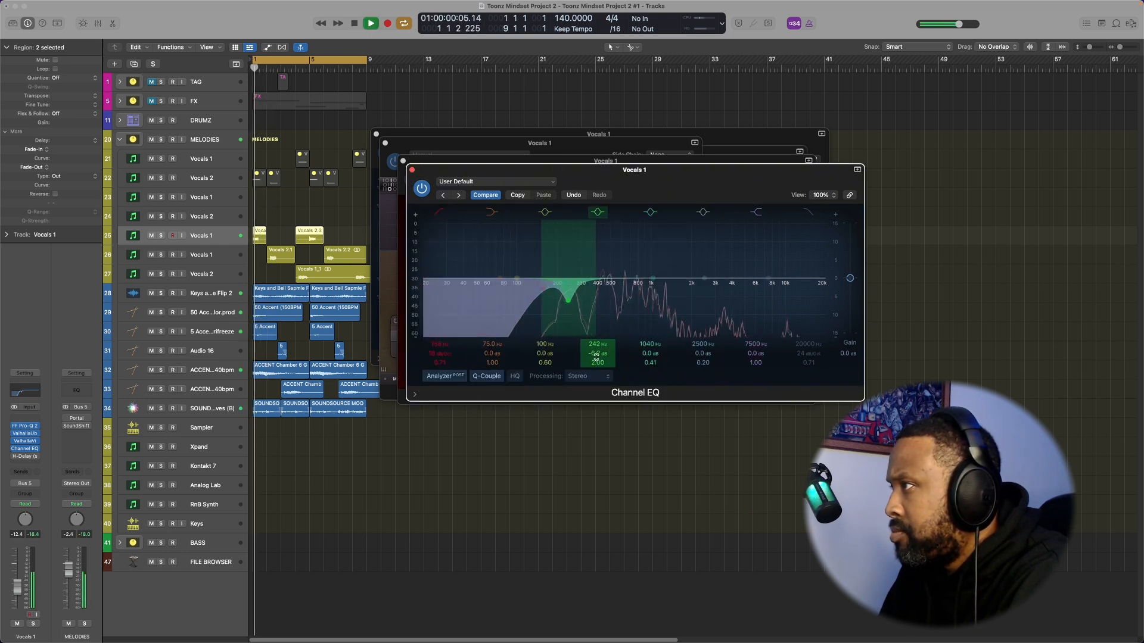
key(space)
drag(598, 362, 598, 368)
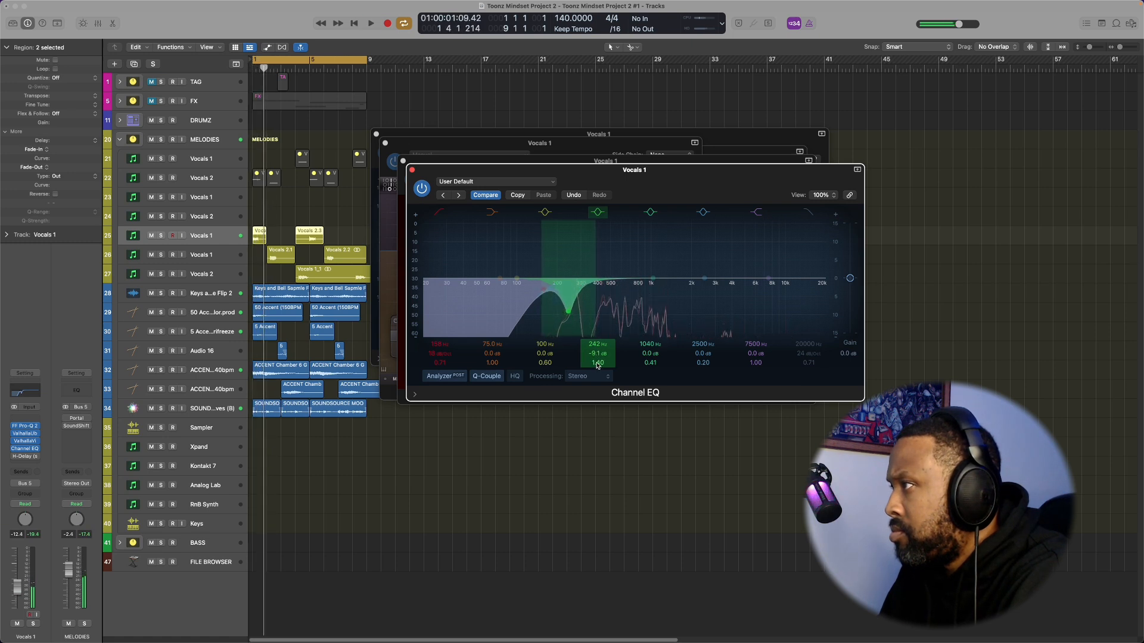
key(space)
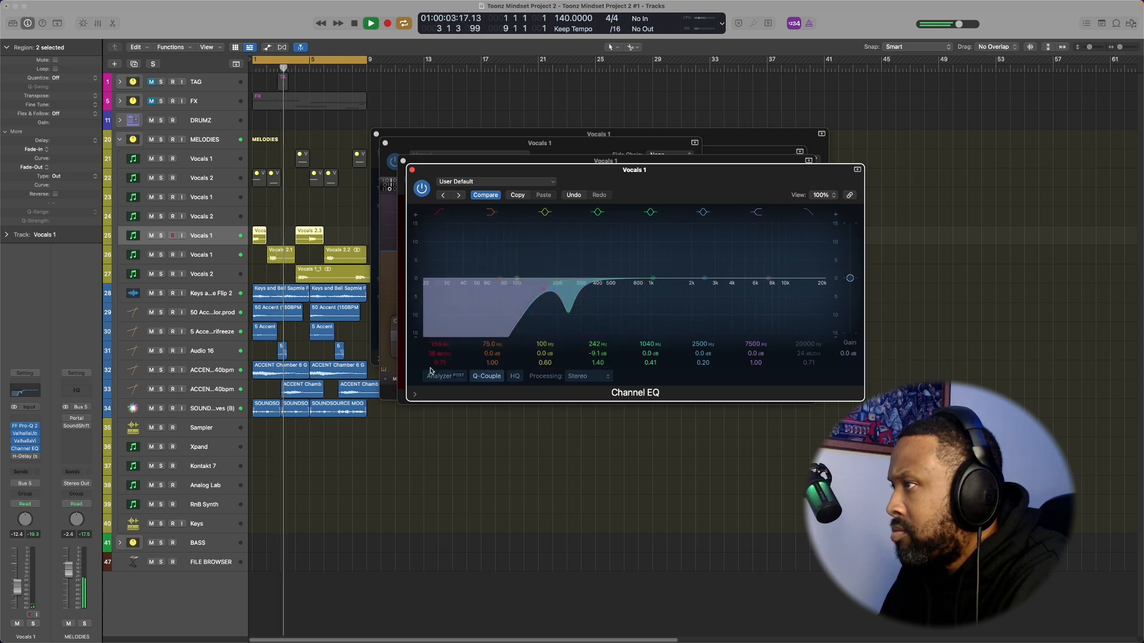
click(412, 171)
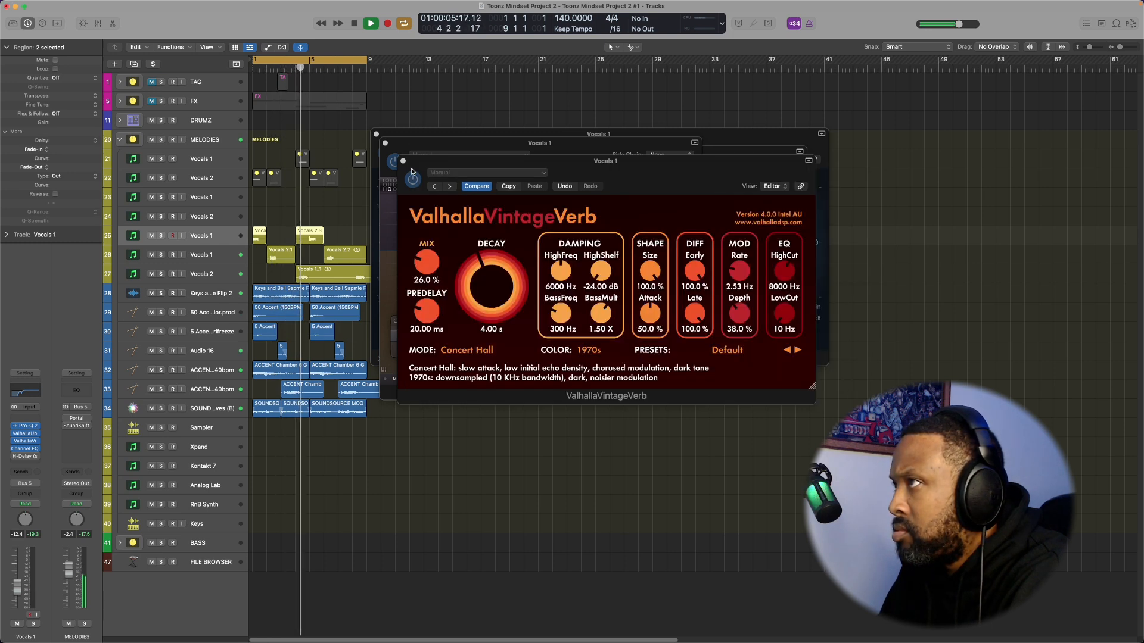
click(404, 162)
click(386, 143)
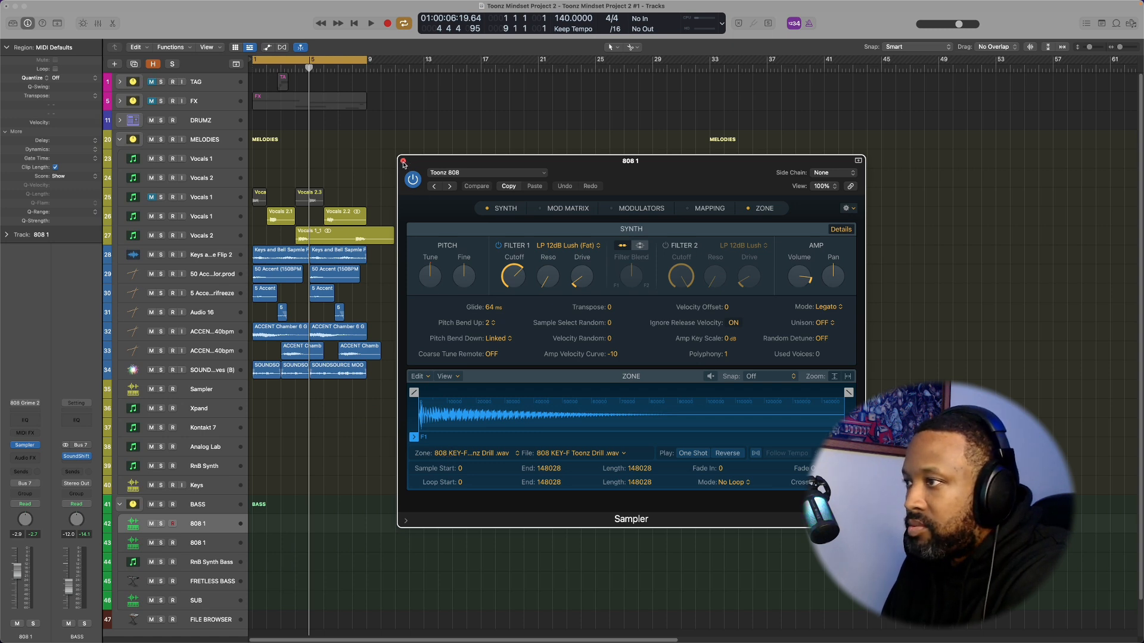
Record a short 808 pattern on the first 808 1 track from bar 1 and open it in the Piano Roll.
click(403, 161)
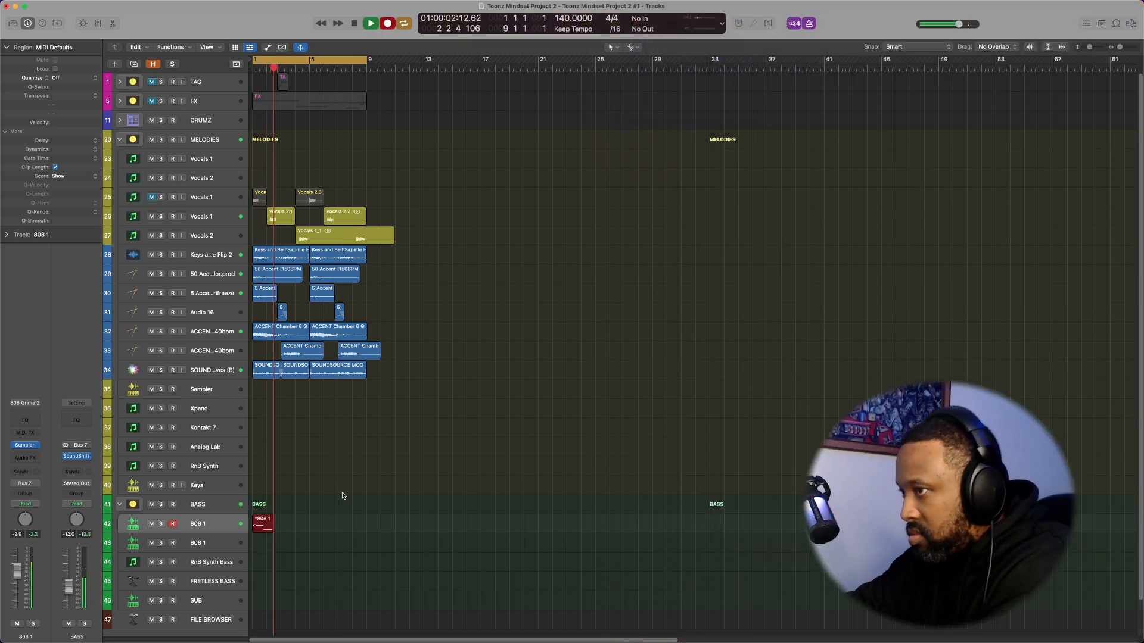
key(space)
key(p)
key(space)
Select all four notes of the 808 pattern and set their velocity to 127.
mouse_move(329, 439)
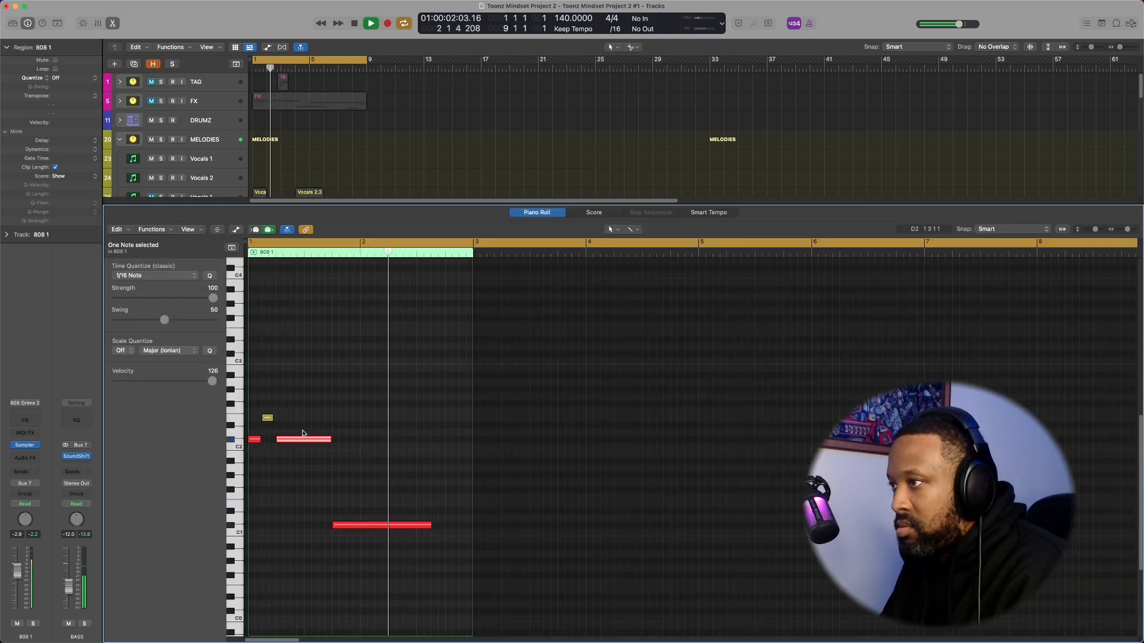
key(space)
key(super+a)
drag(212, 381, 188, 382)
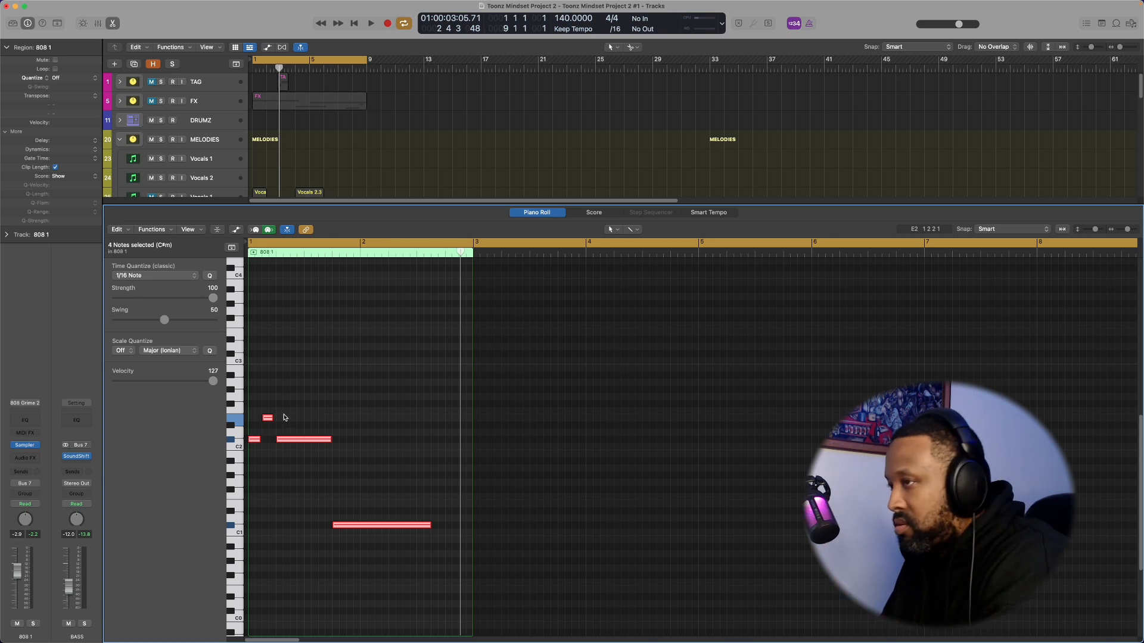
Close the Piano Roll and copy the 808 1 pattern region from bar 1 to bar 5 on the same track.
key(e)
drag(265, 527, 321, 530)
drag(320, 530, 321, 530)
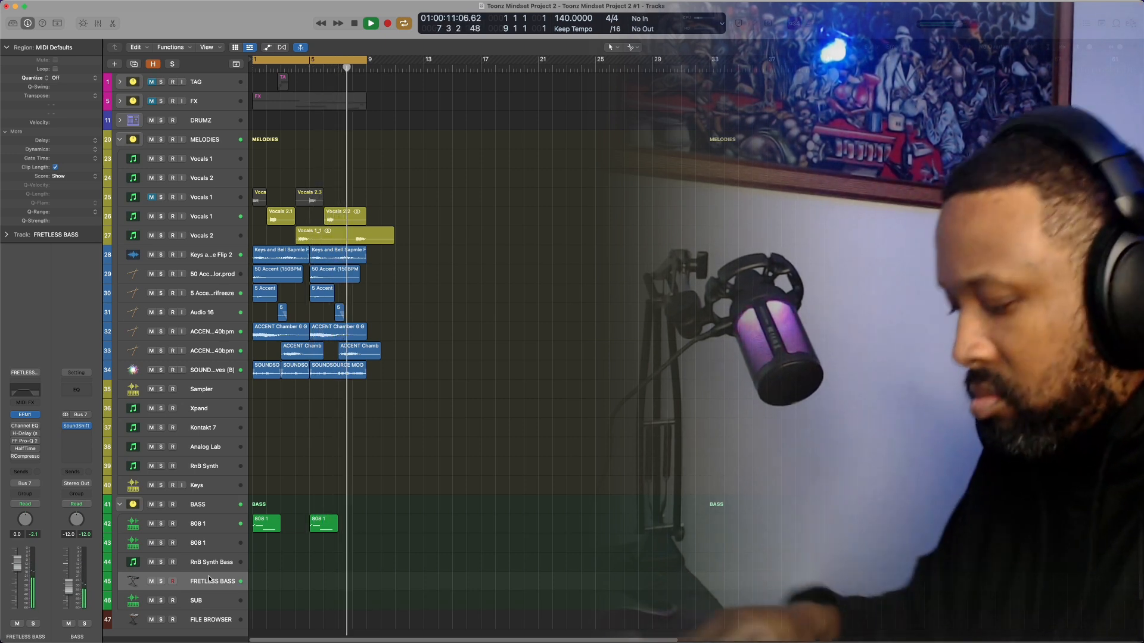
key(space)
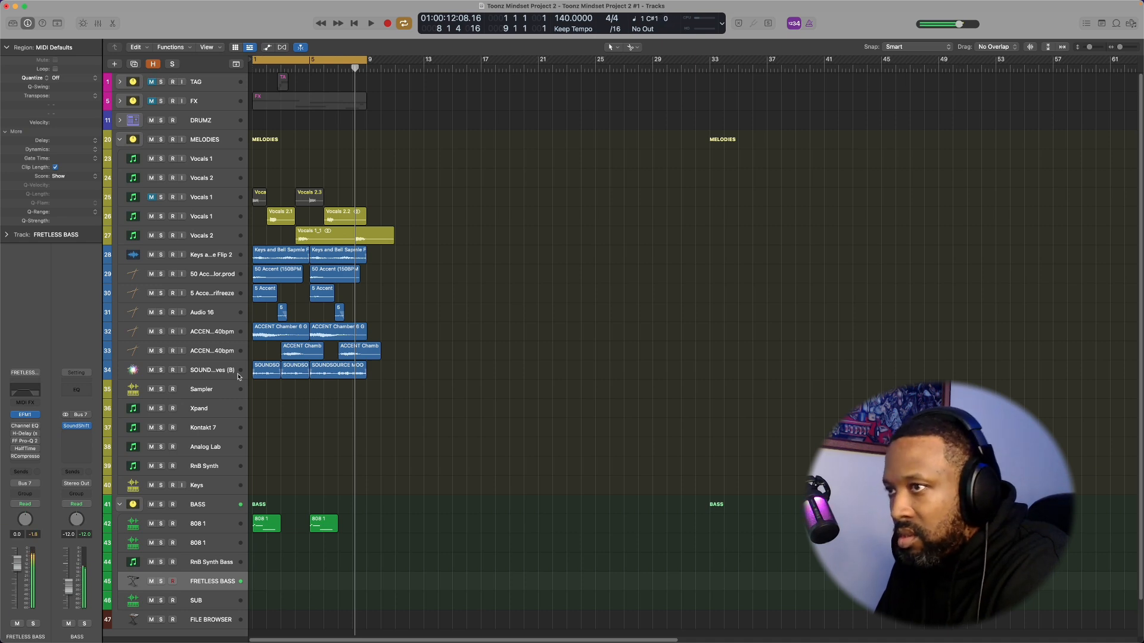
Record a short bass accent in bar 2 on the FRETLESS BASS track and adjust the recorded note in the Piano Roll.
click(26, 417)
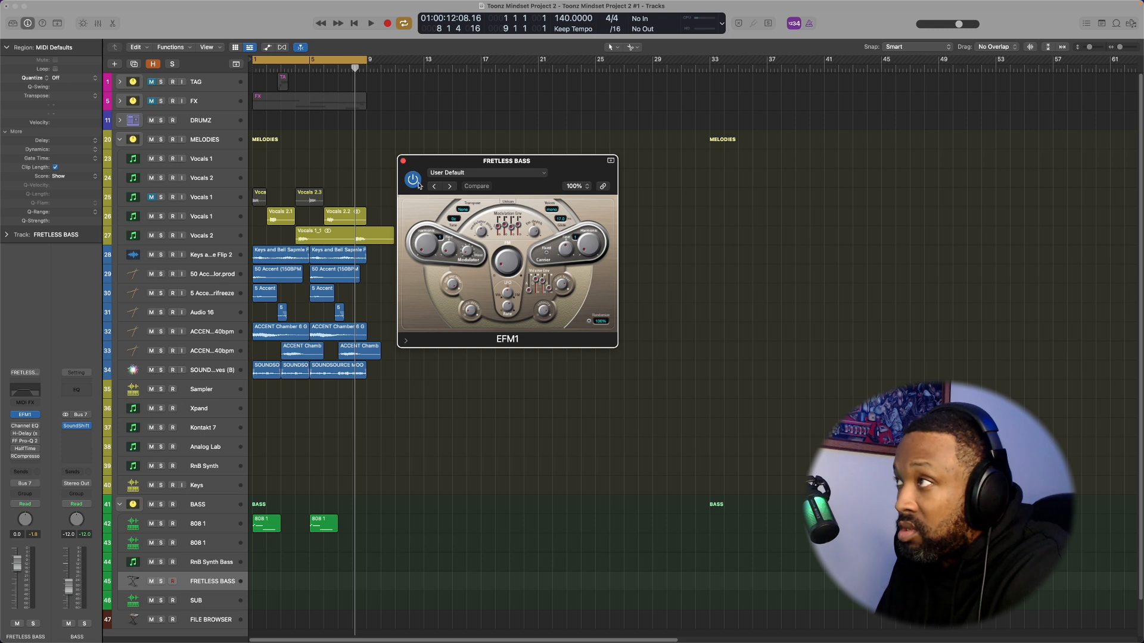
click(404, 164)
key(Return)
key(space)
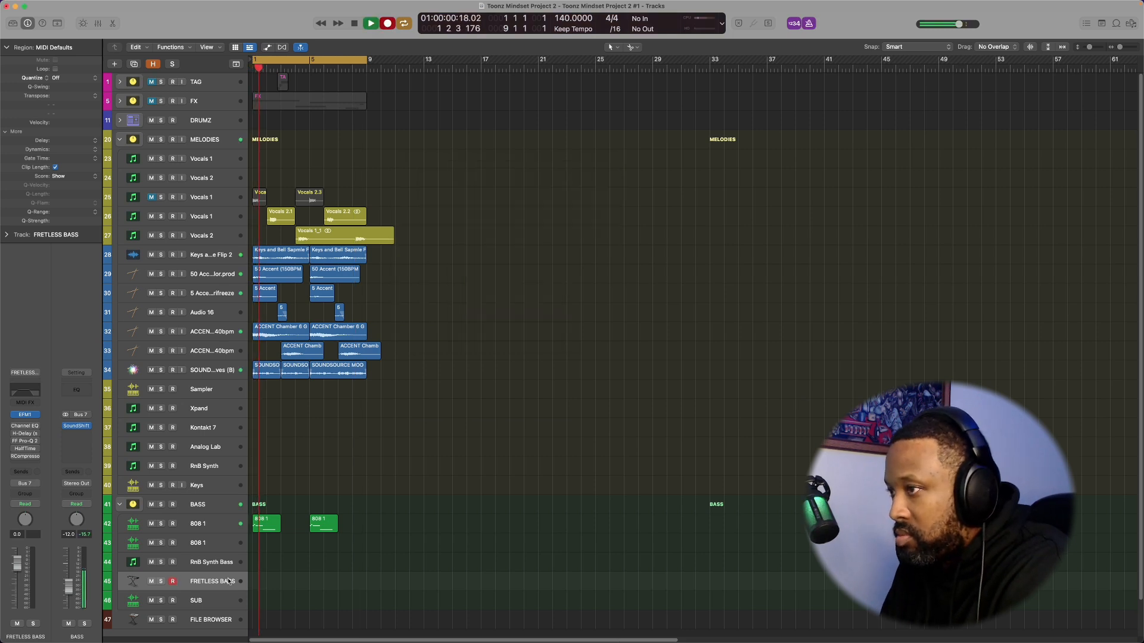
key(r)
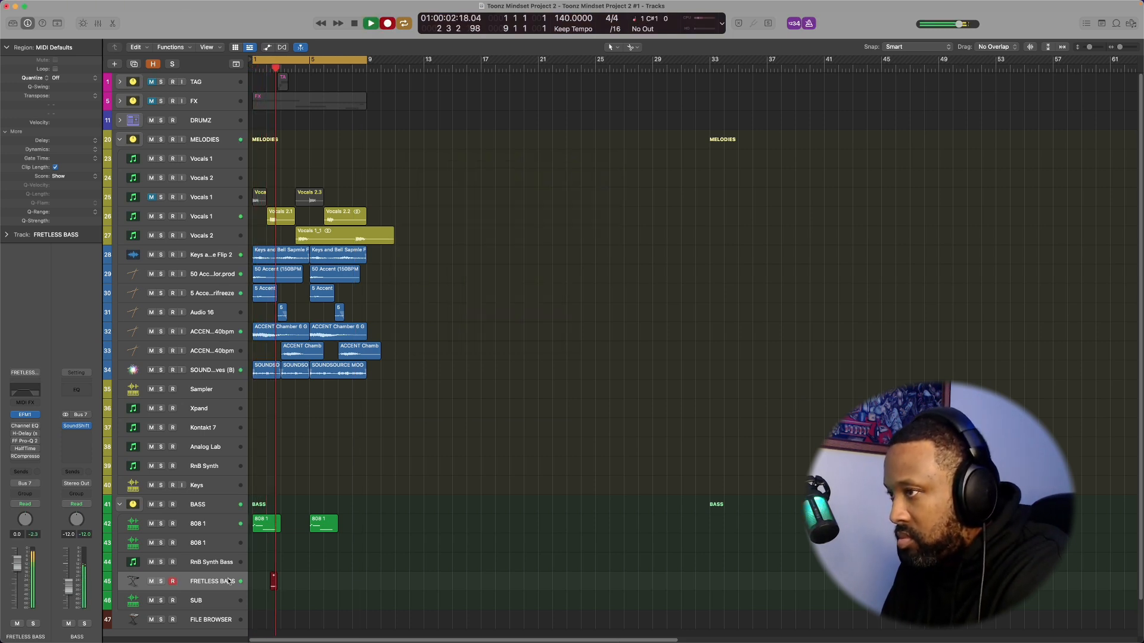
key(space)
key(p)
drag(416, 441, 445, 442)
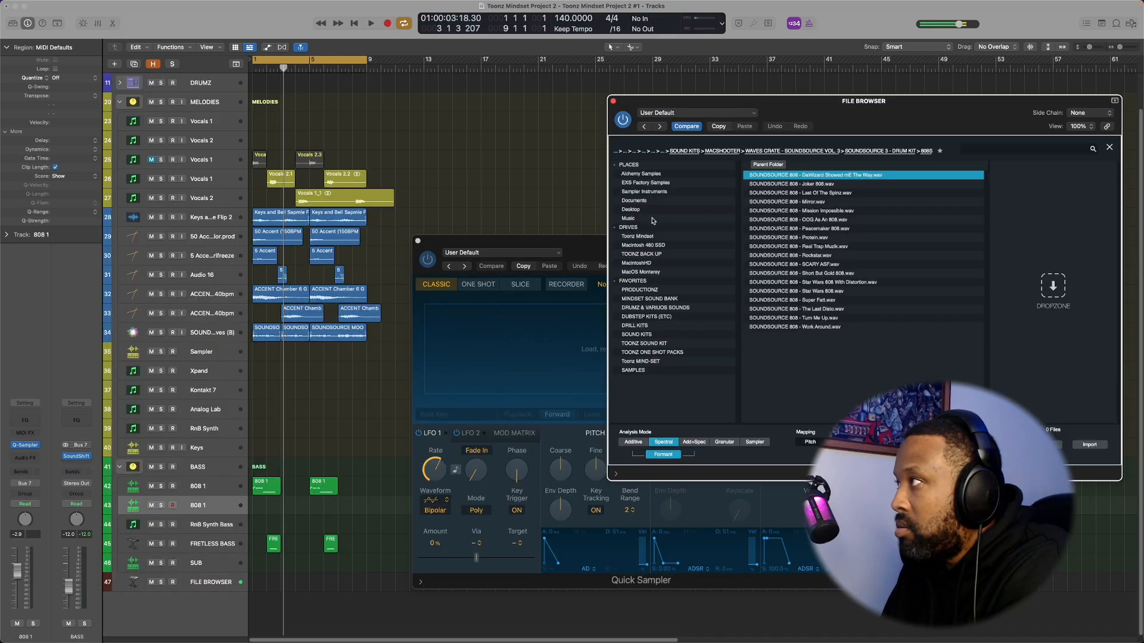
Load an 808 sample into the second 808 1 track's Quick Sampler and lower the last note of bar 8 to D#3.
drag(653, 220, 573, 294)
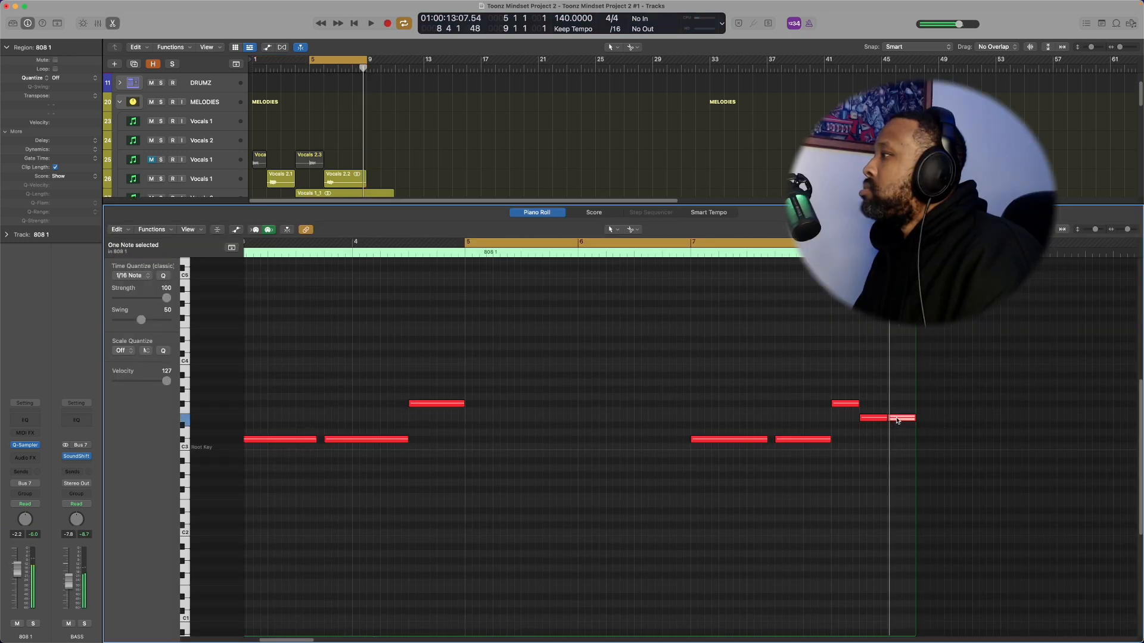
drag(898, 420, 898, 427)
key(space)
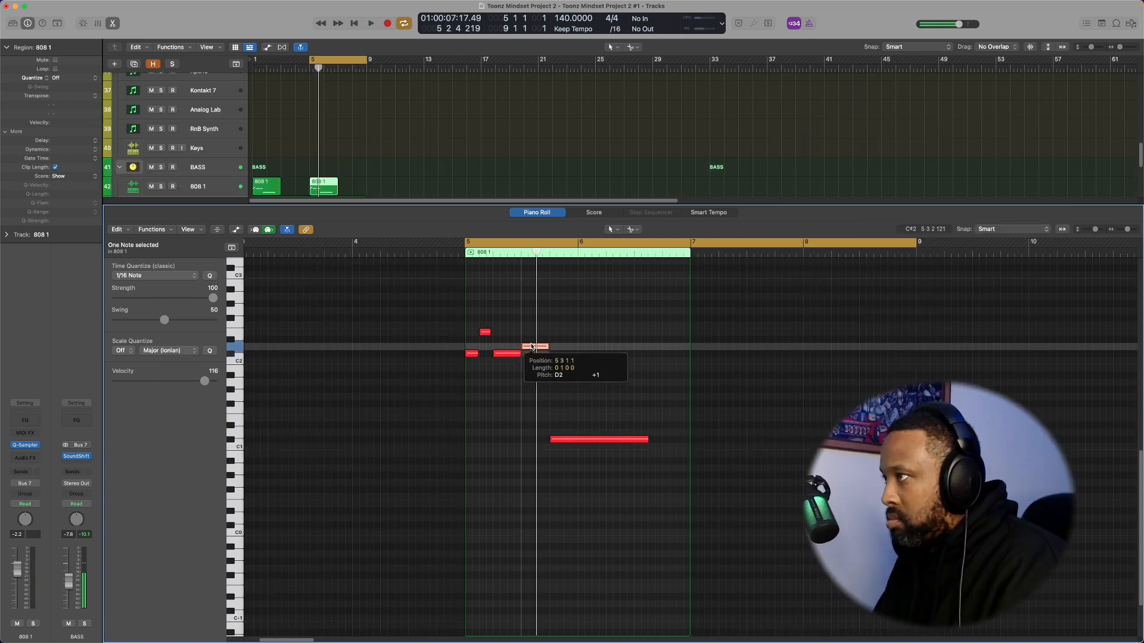
Repitch the note at 5 3 1 1 in the first 808 track's second region, and lower the second track's note at 4 4 1 1 to E3.
drag(531, 346, 535, 357)
key(space)
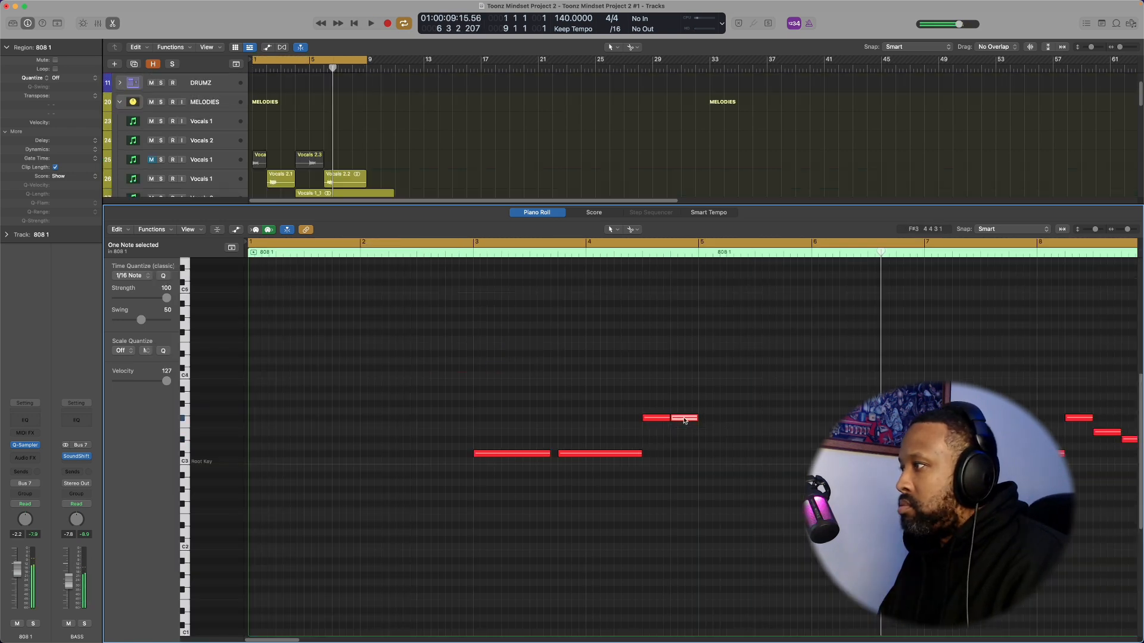
drag(684, 420, 685, 434)
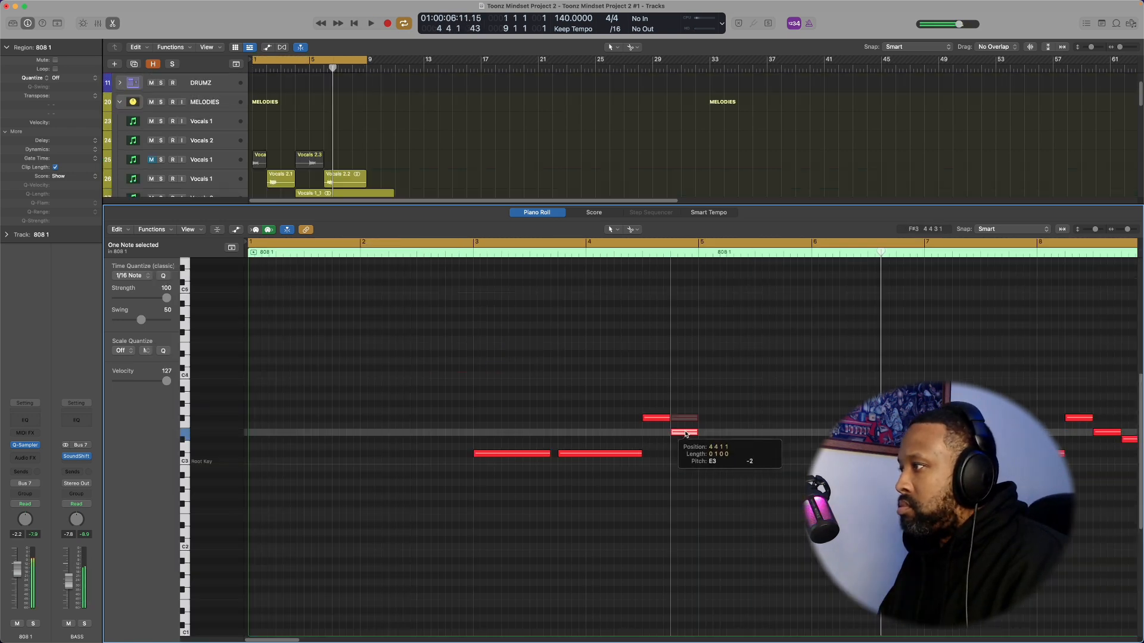
key(space)
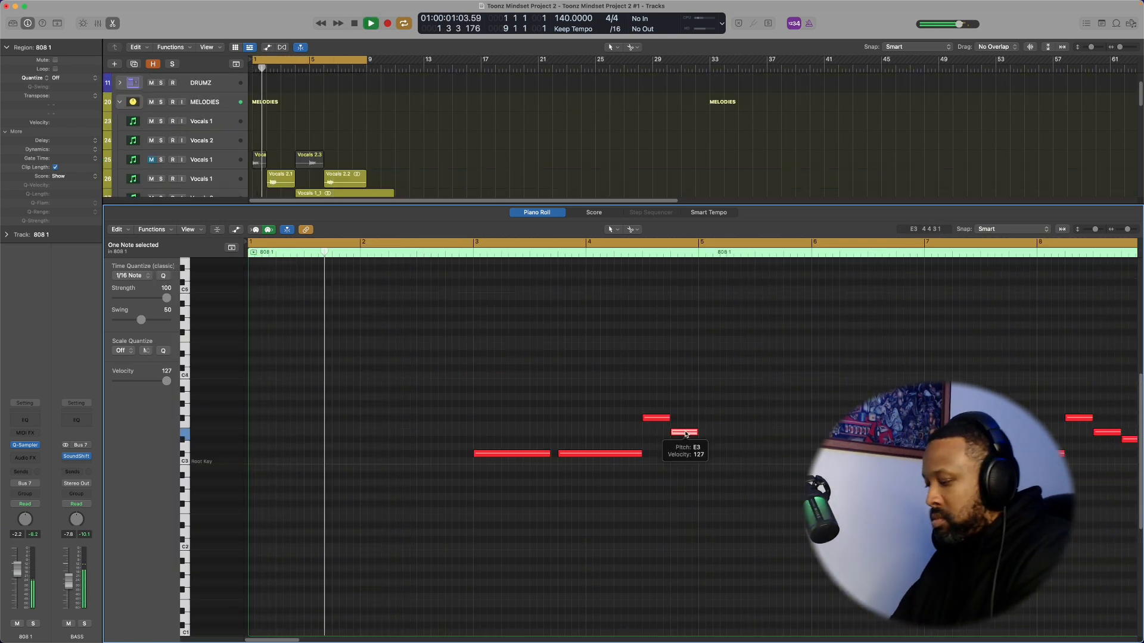
key(e)
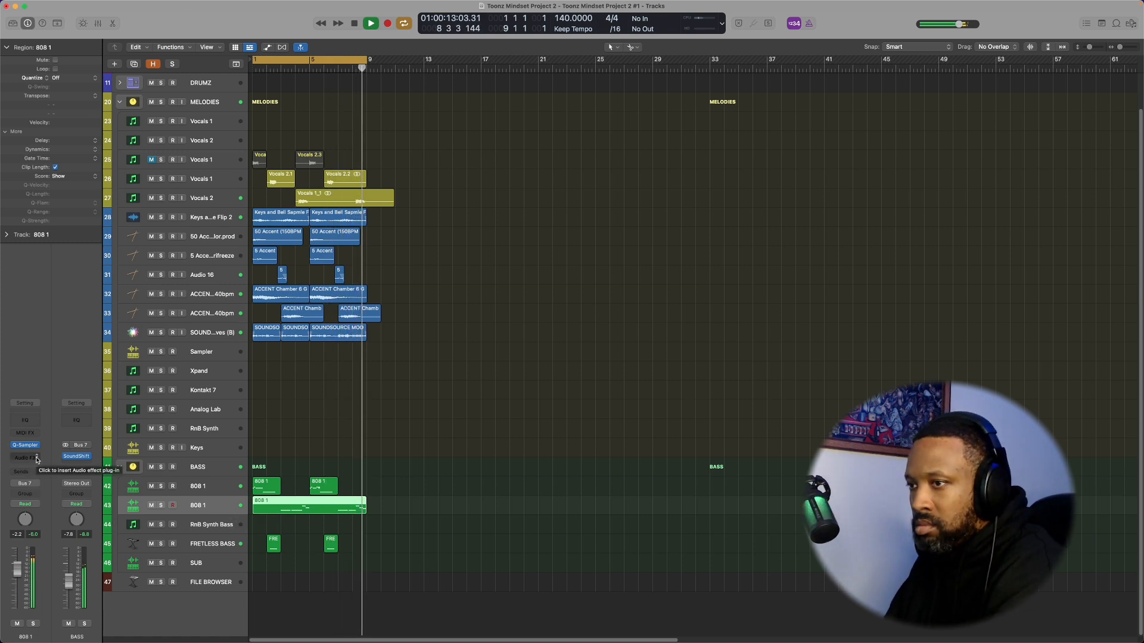
Add FF Saturn to the second 808 1 track, setting Drive to 51.93% and raising the Mid tone to about +8 dB and the Treble tone.
key(space)
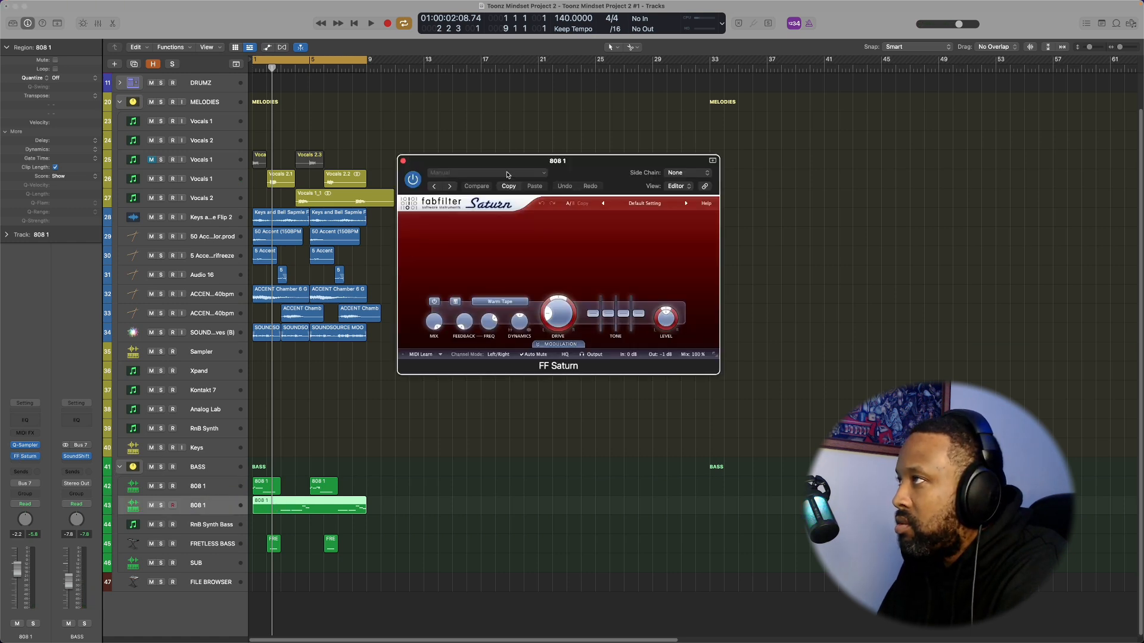
drag(511, 165, 348, 259)
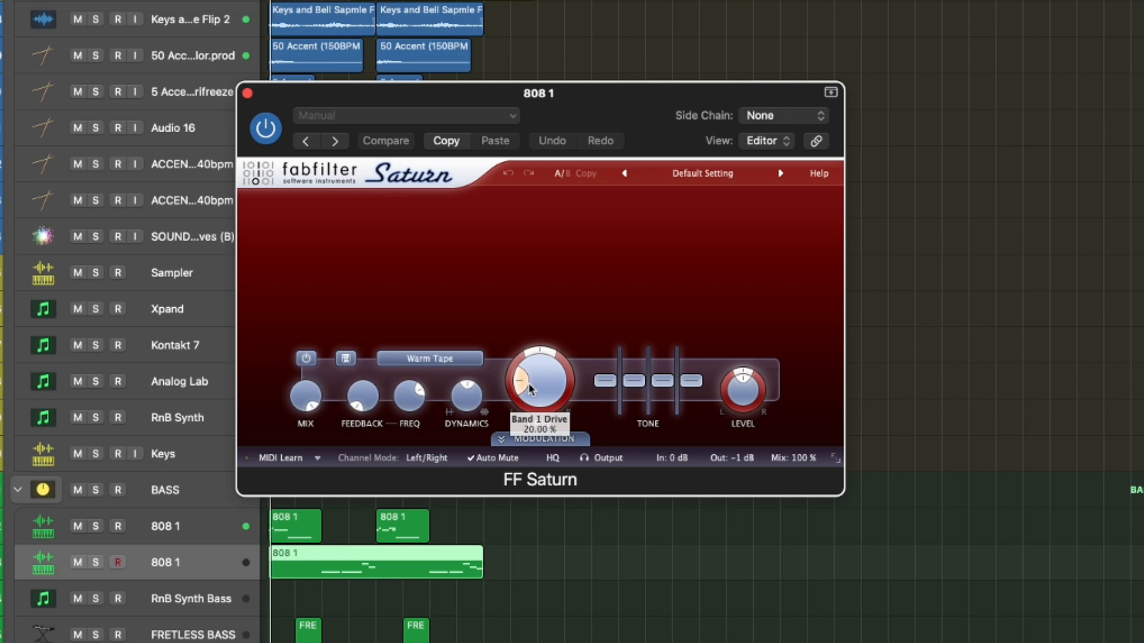
drag(529, 387, 532, 338)
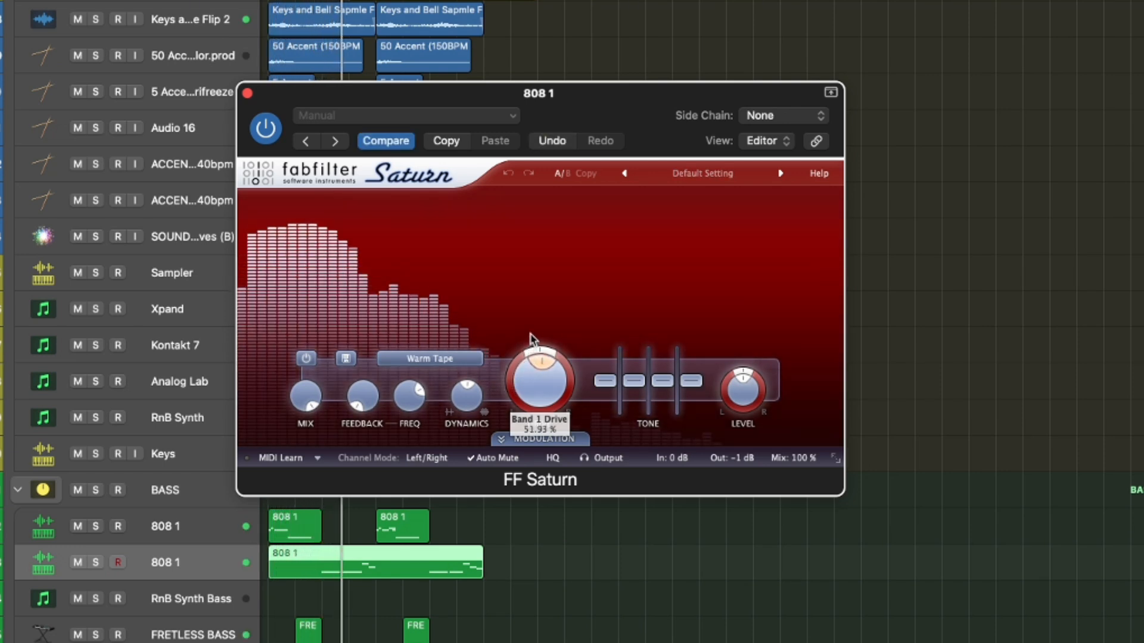
drag(633, 380, 631, 366)
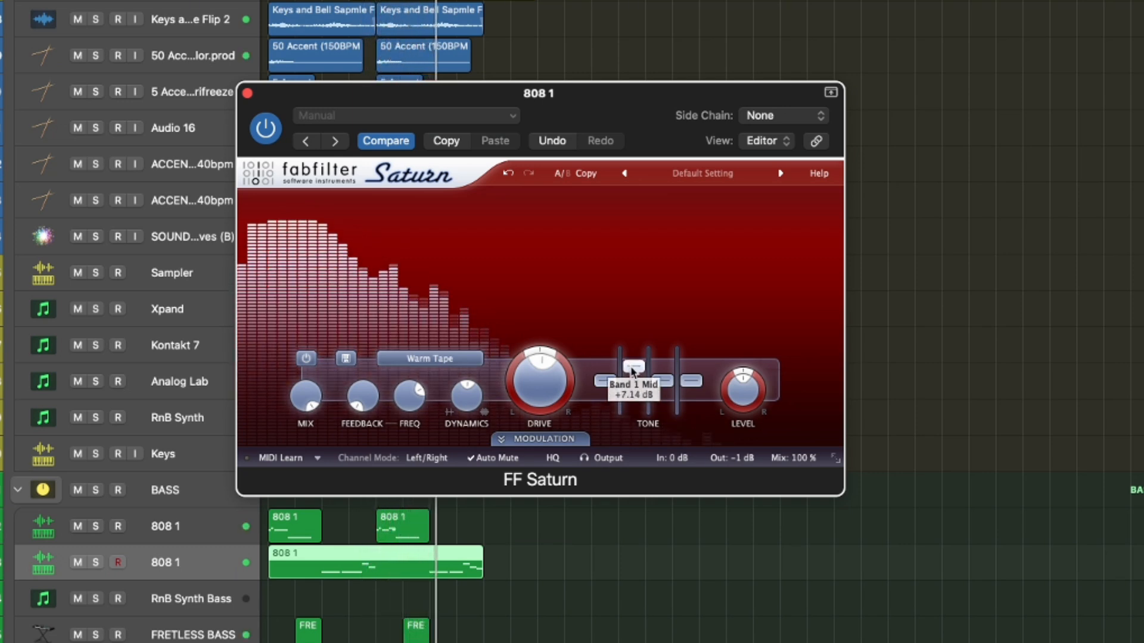
drag(661, 380, 661, 369)
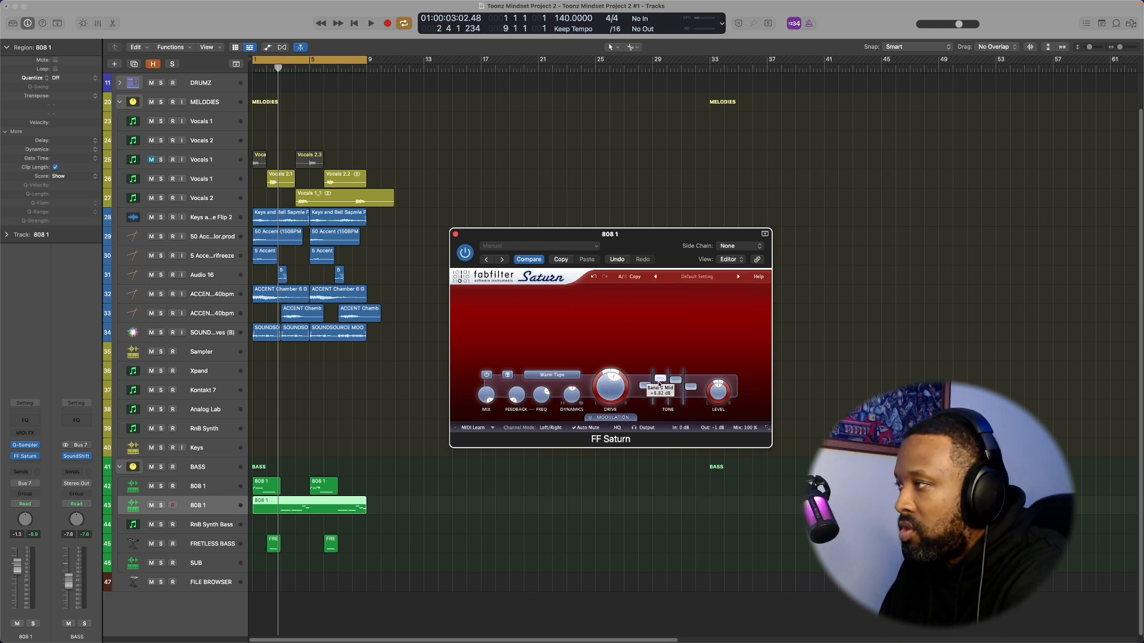
mouse_move(660, 384)
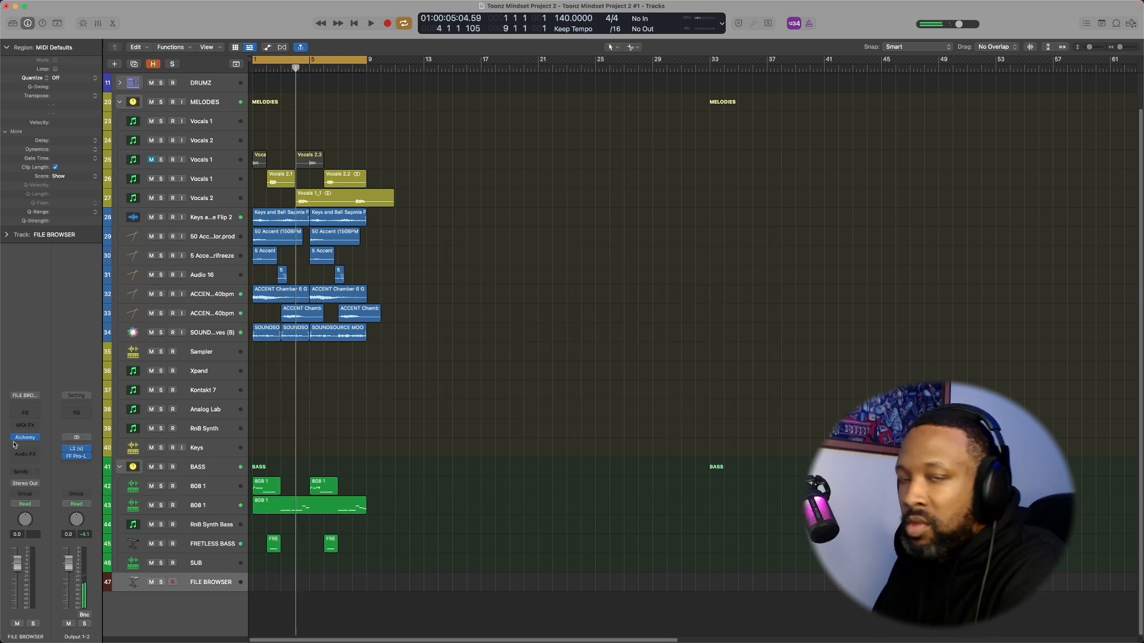
Add the PLV2 flame_002 (164) and landRover_001 (126) percussion loops on new tracks from bar 1 and play both unmuted.
click(25, 439)
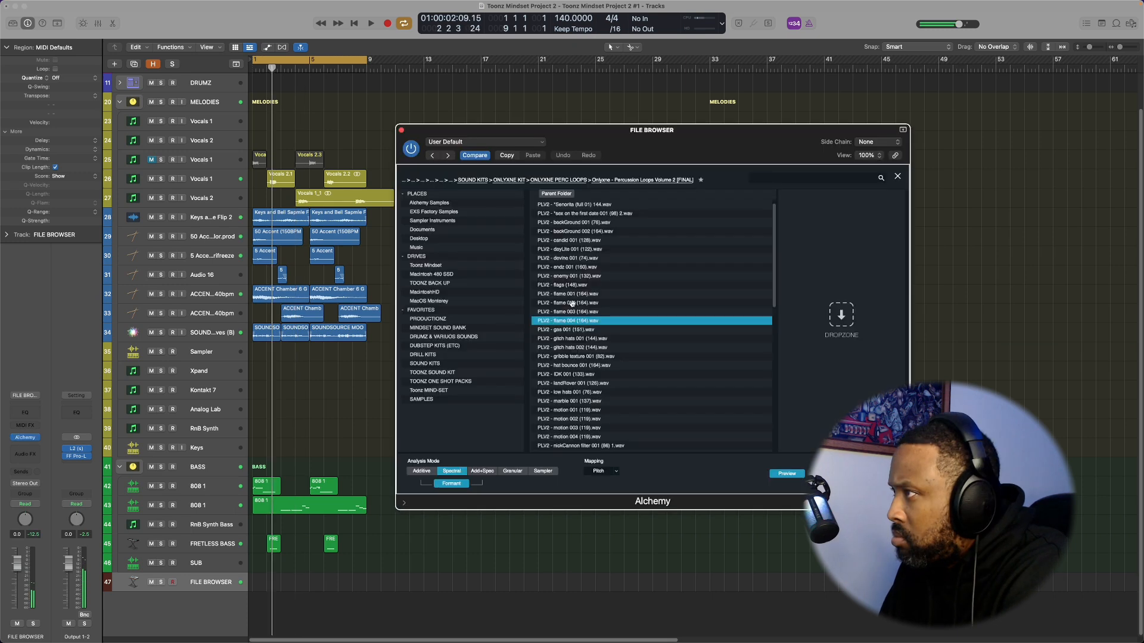
drag(399, 463, 253, 600)
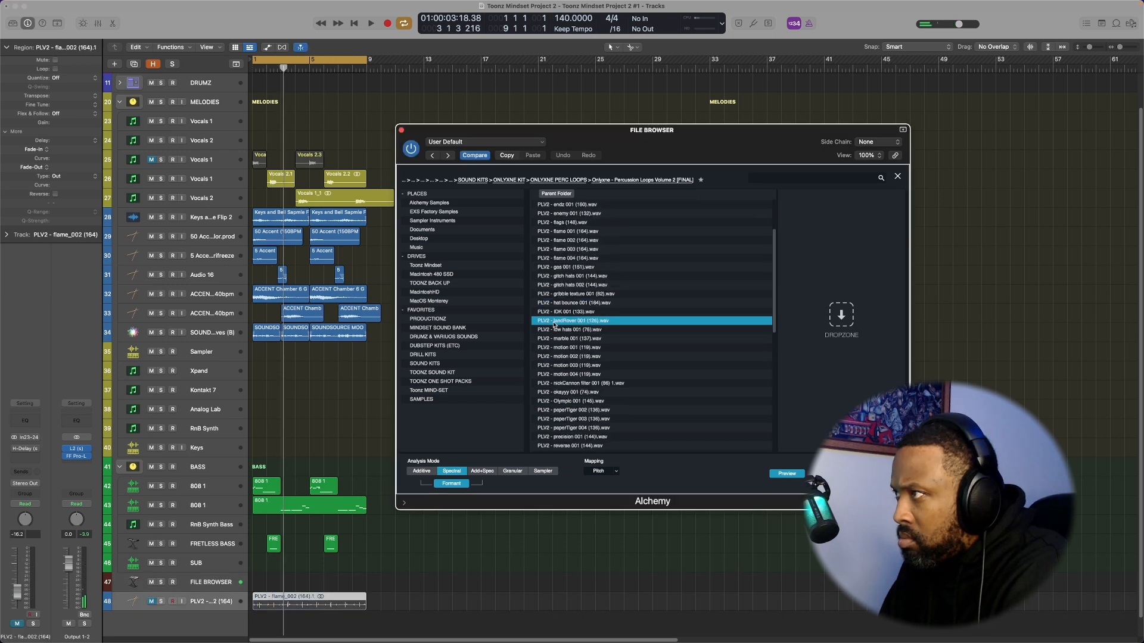
drag(347, 539, 253, 620)
key(space)
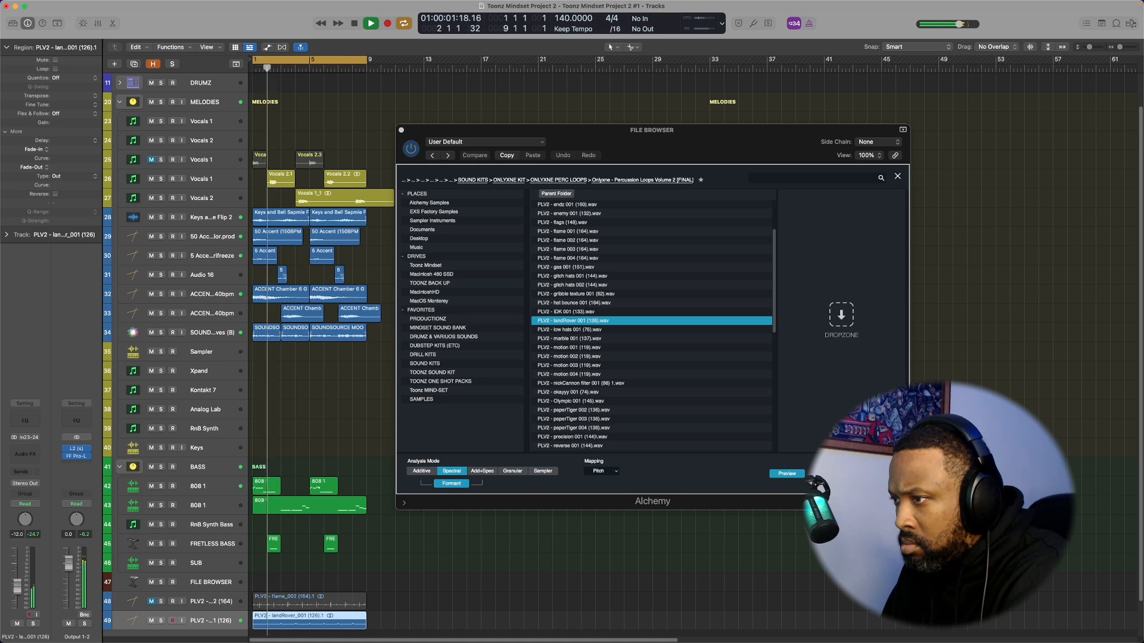
click(151, 601)
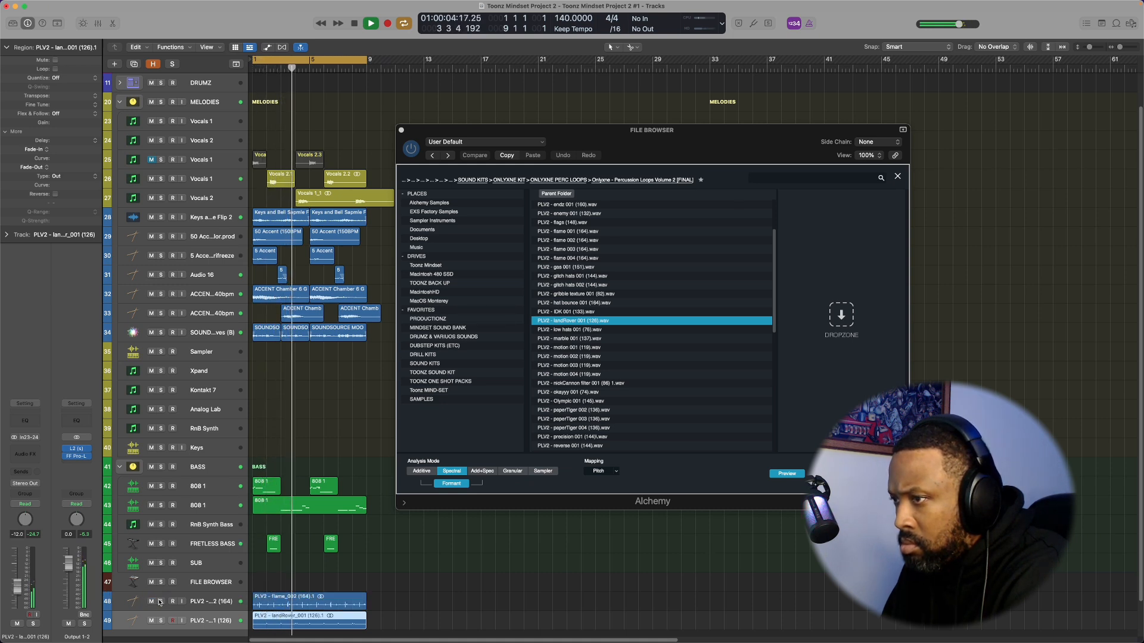
Set the flame_002 loop track's level to -17.0 dB and remove its low end with a Channel EQ low cut.
click(204, 603)
drag(16, 594, 16, 595)
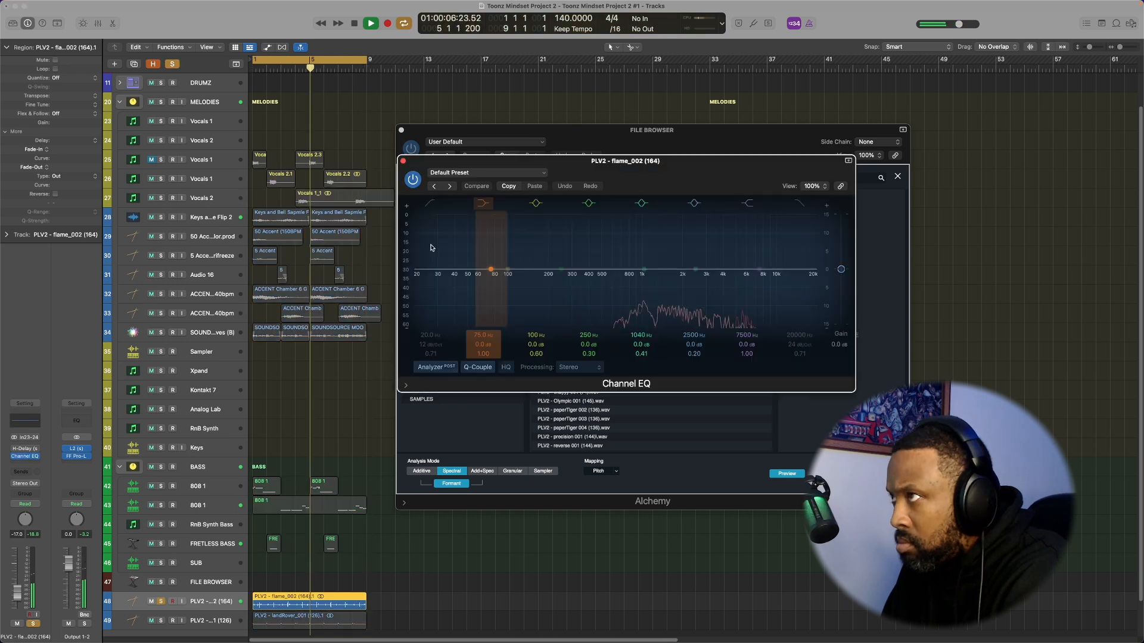
click(439, 348)
drag(439, 348, 439, 297)
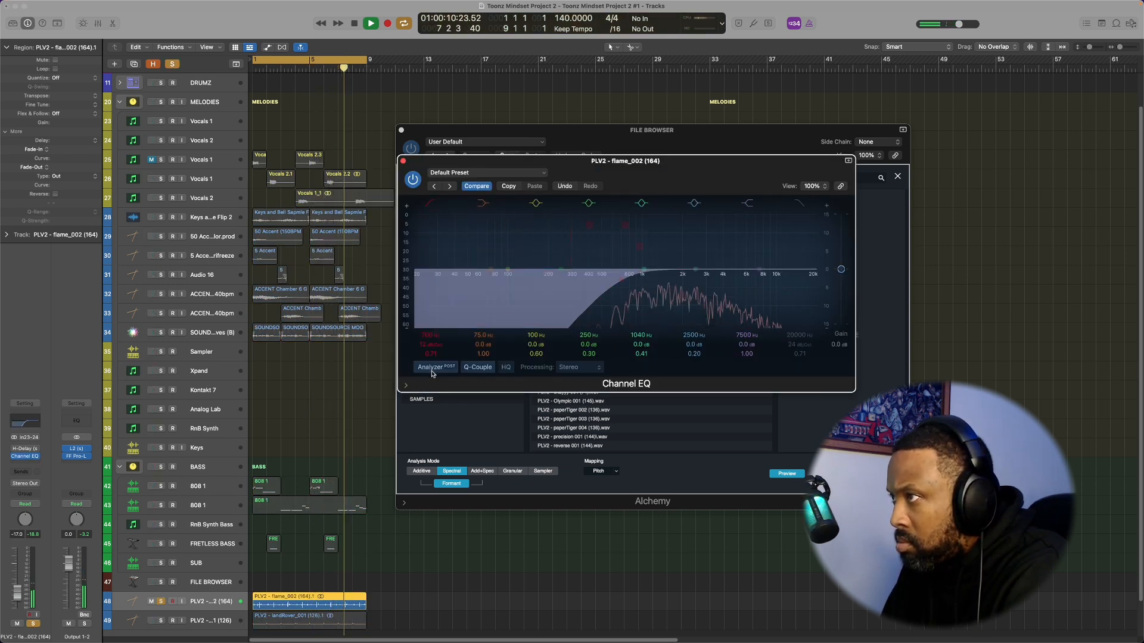
Solo the landRover_001 loop track and filter out its low frequencies with a Channel EQ low cut.
key(Down)
key(Return)
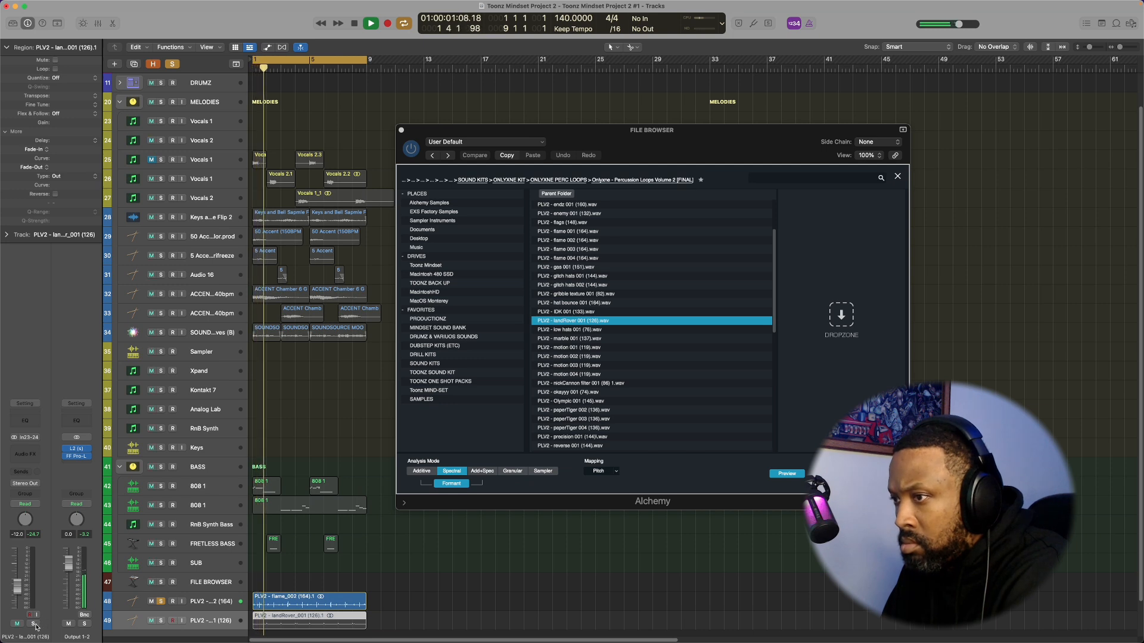
click(33, 624)
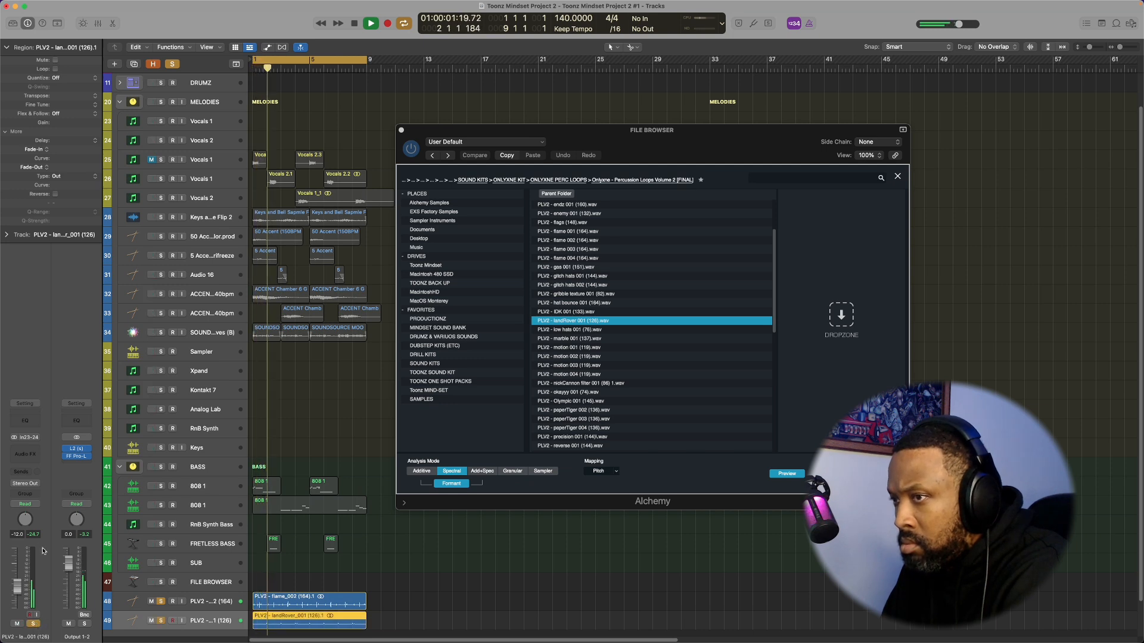
click(25, 424)
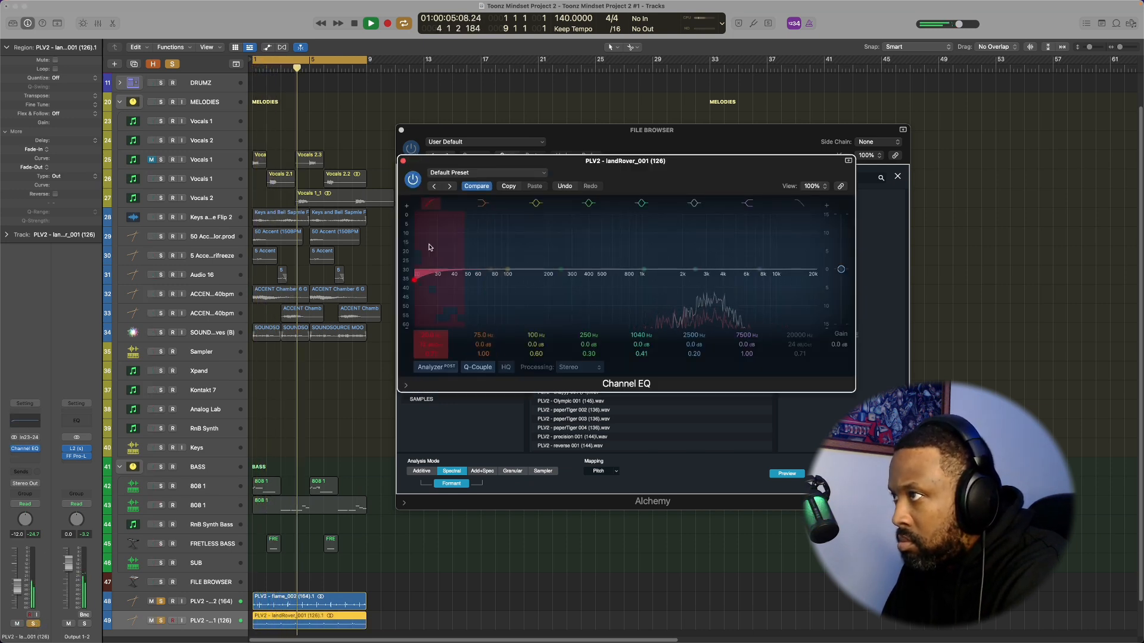
drag(431, 220, 502, 221)
drag(503, 279, 589, 279)
click(424, 365)
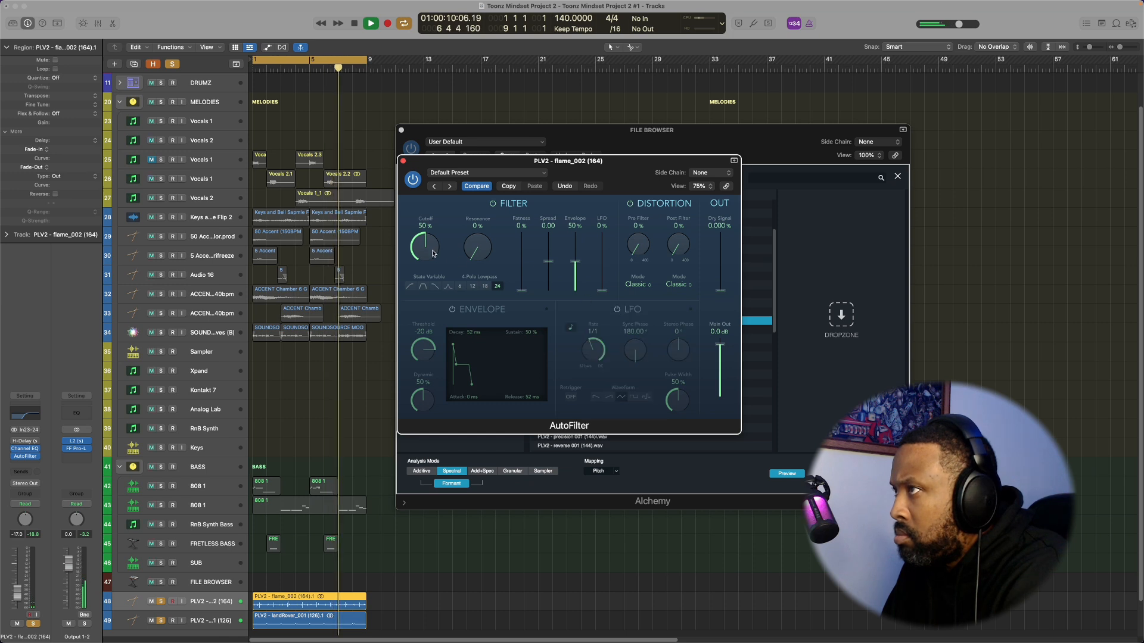
Raise the AutoFilter cutoff on the flame_002 track to 89%, replay the loop while trimming the cutoff down, and hide the plug-in windows.
drag(434, 254, 428, 200)
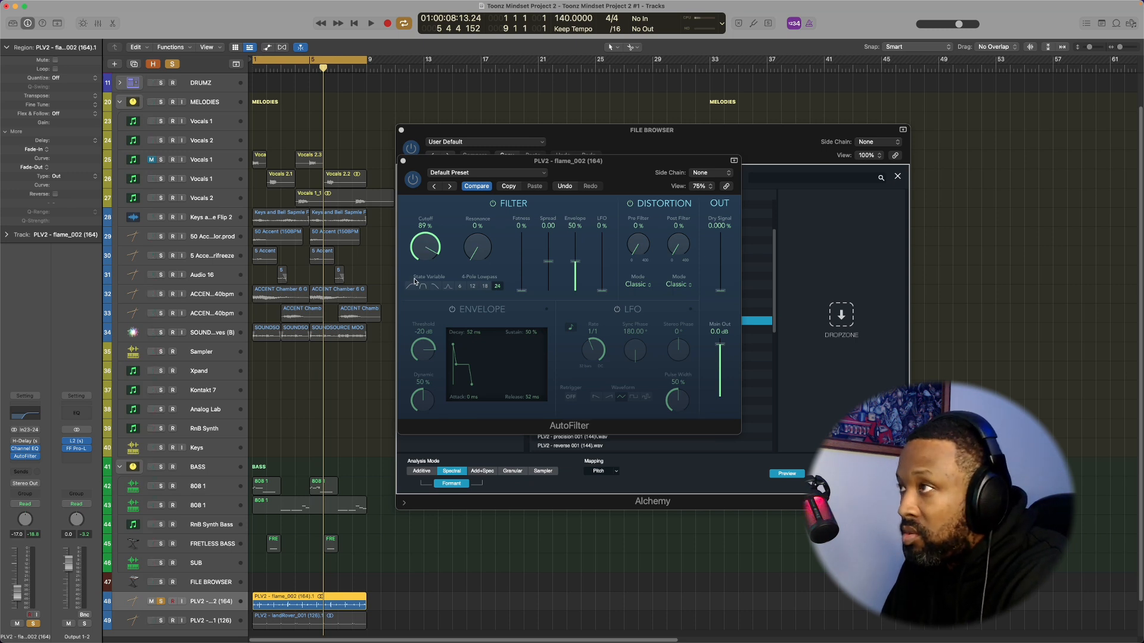
key(Return)
key(space)
mouse_move(425, 251)
mouse_down()
mouse_move(433, 351)
mouse_move(420, 234)
mouse_move(418, 272)
mouse_up()
key(v)
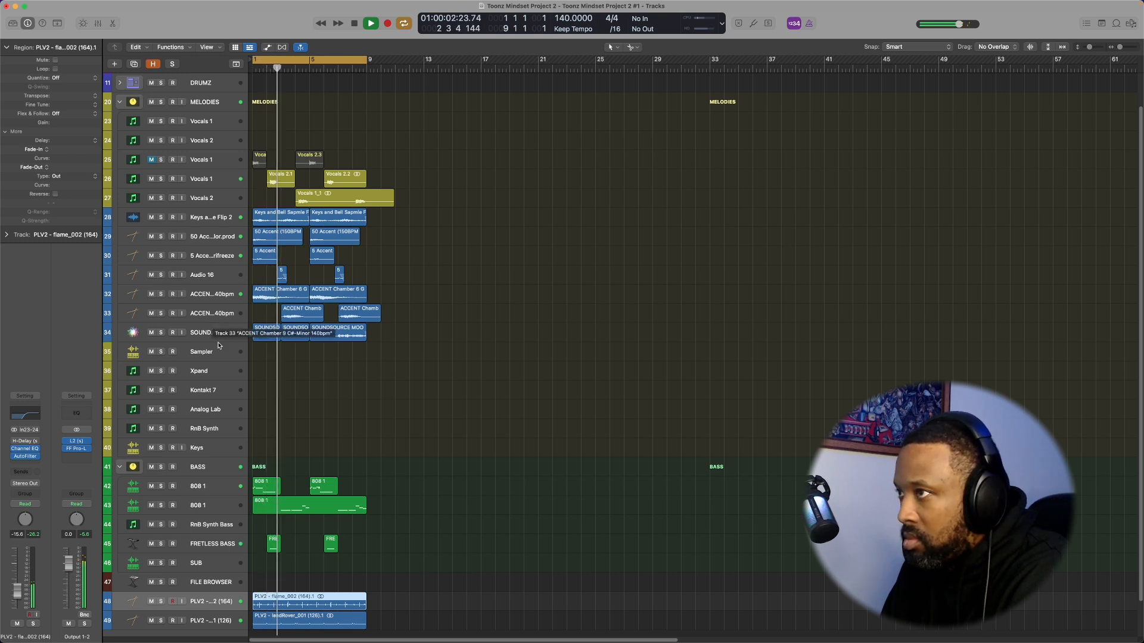
Set the flame_002 loop track's level to -12.0 dB while the full beat plays.
click(219, 620)
key(Up)
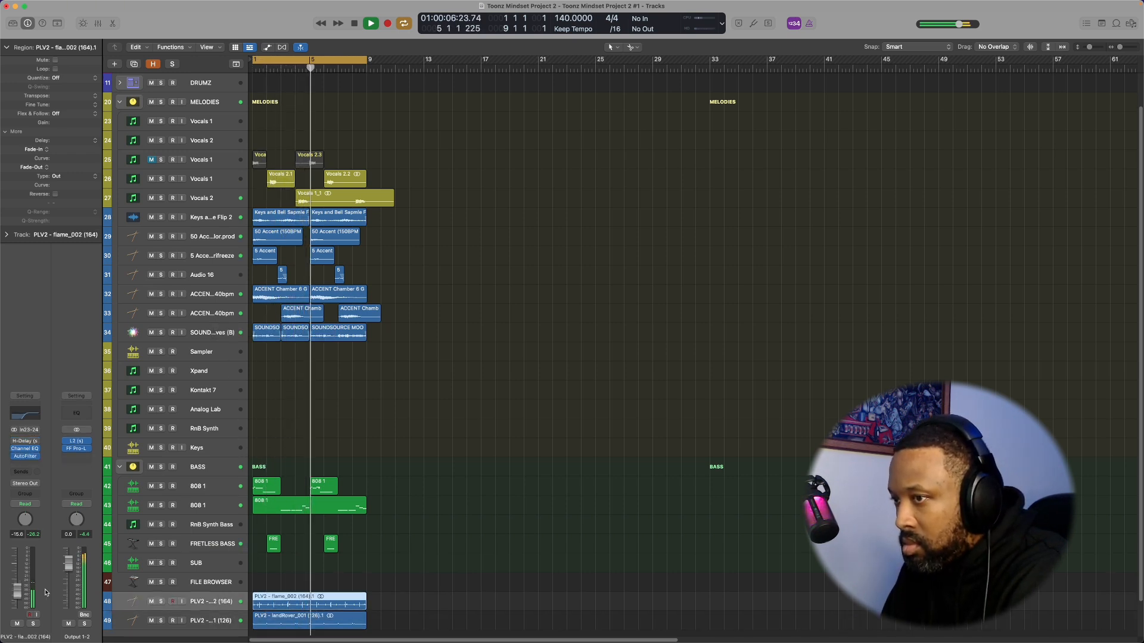
drag(22, 594, 22, 587)
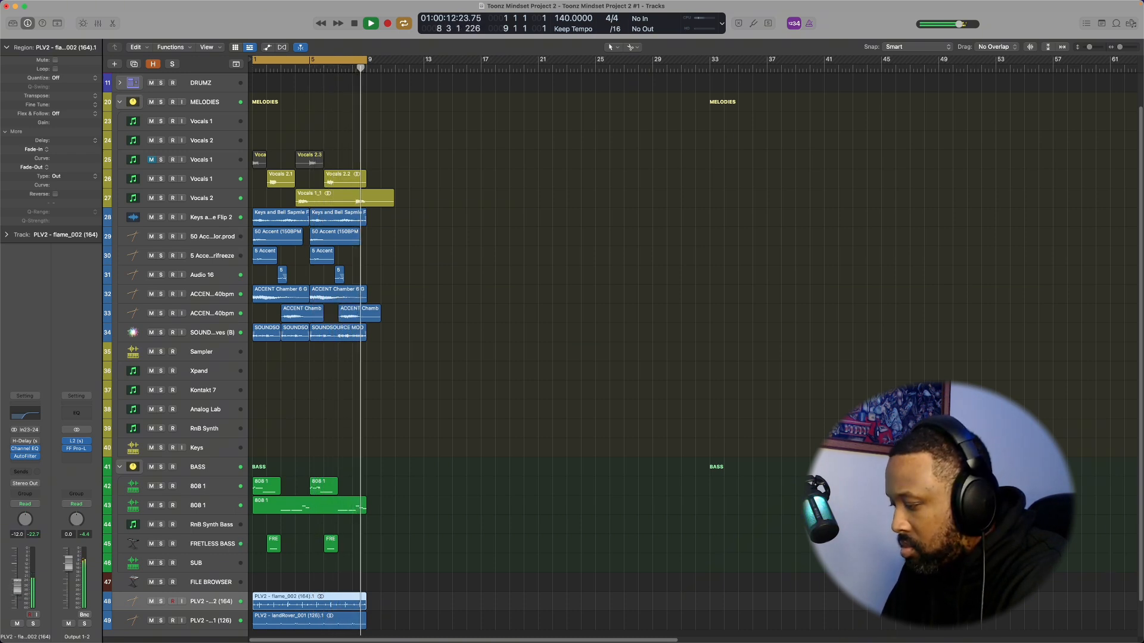
Stop playback and select the flame_002 and landRover_001 loop tracks together.
key(space)
scroll(179, 581, down, 2)
click(233, 580)
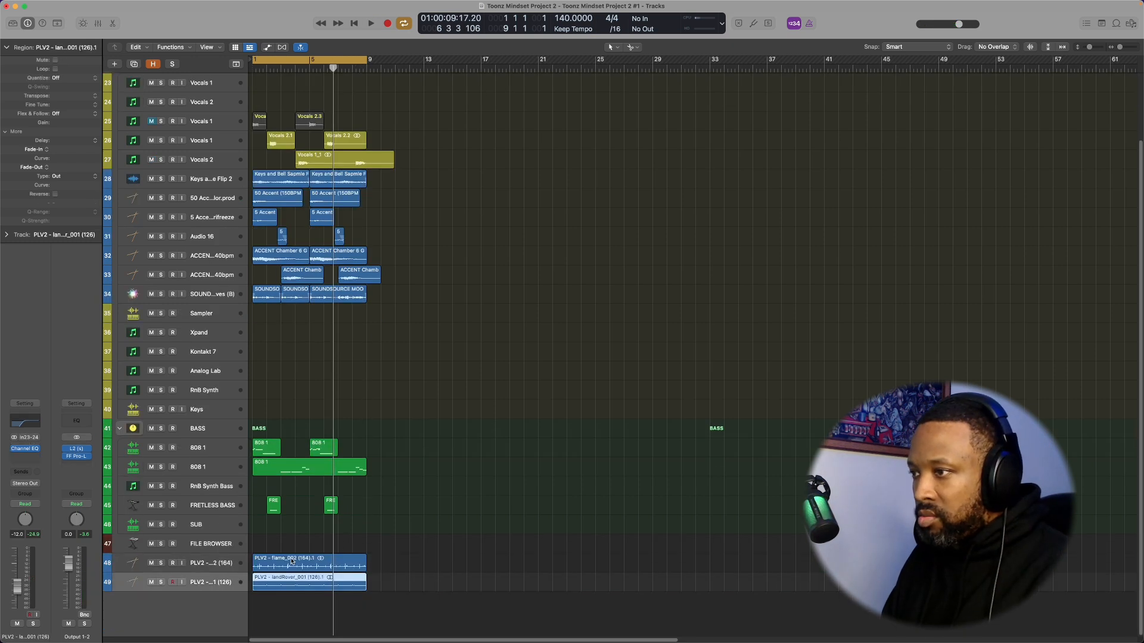
shift+click(221, 566)
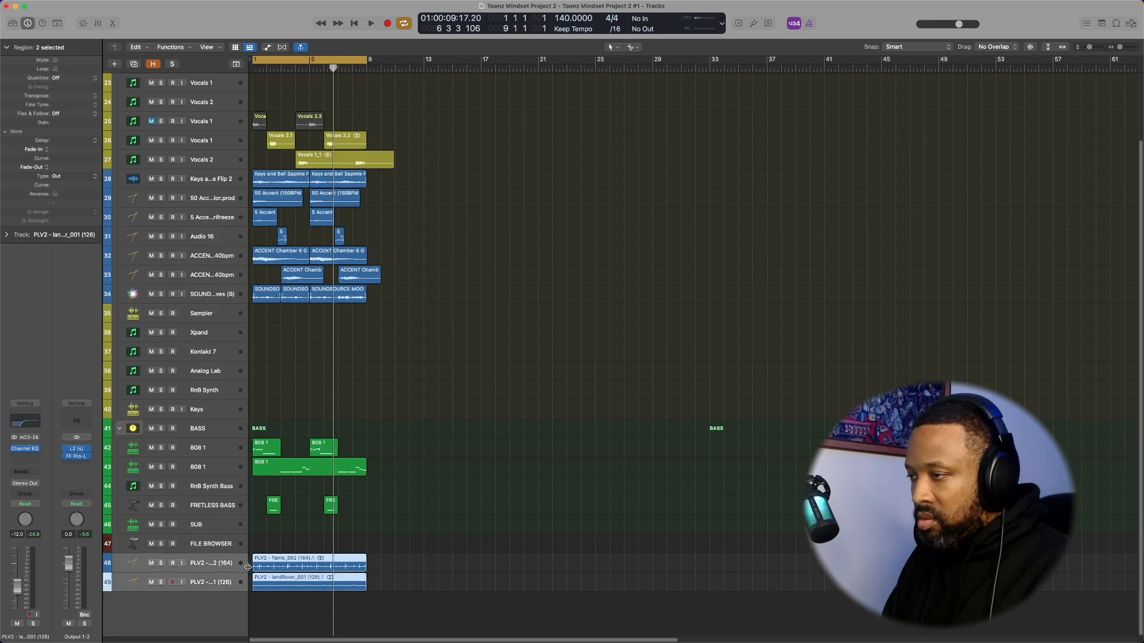
shift+click(220, 566)
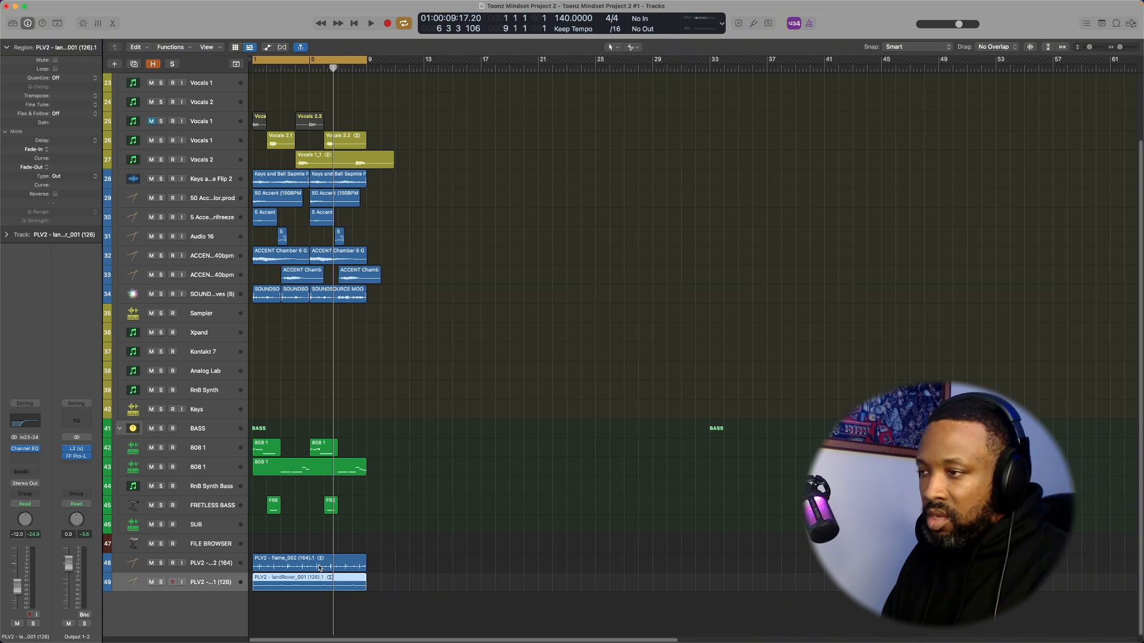
shift+click(211, 562)
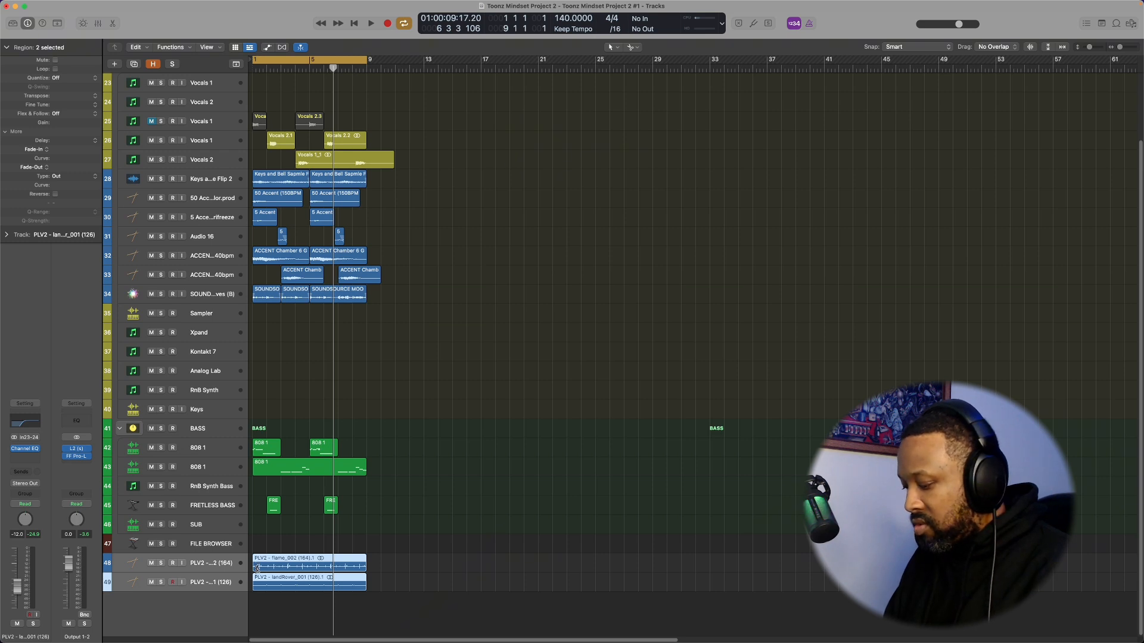
Try grouping the two selected loop tracks in a folder stack, and undo it.
key(shift+super+d)
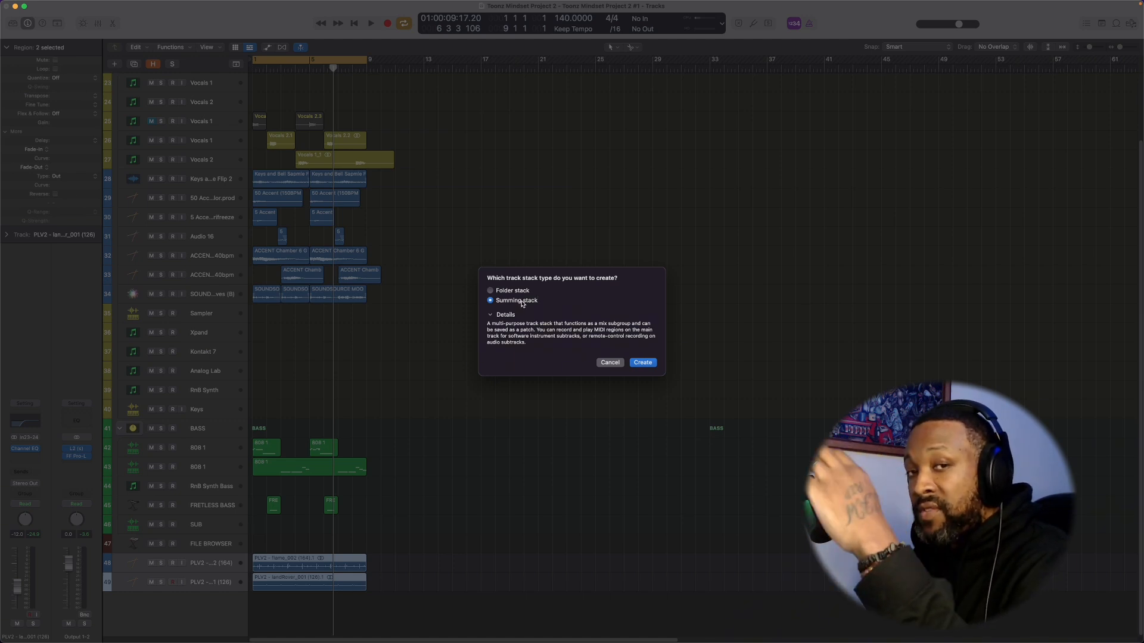
click(491, 291)
click(642, 363)
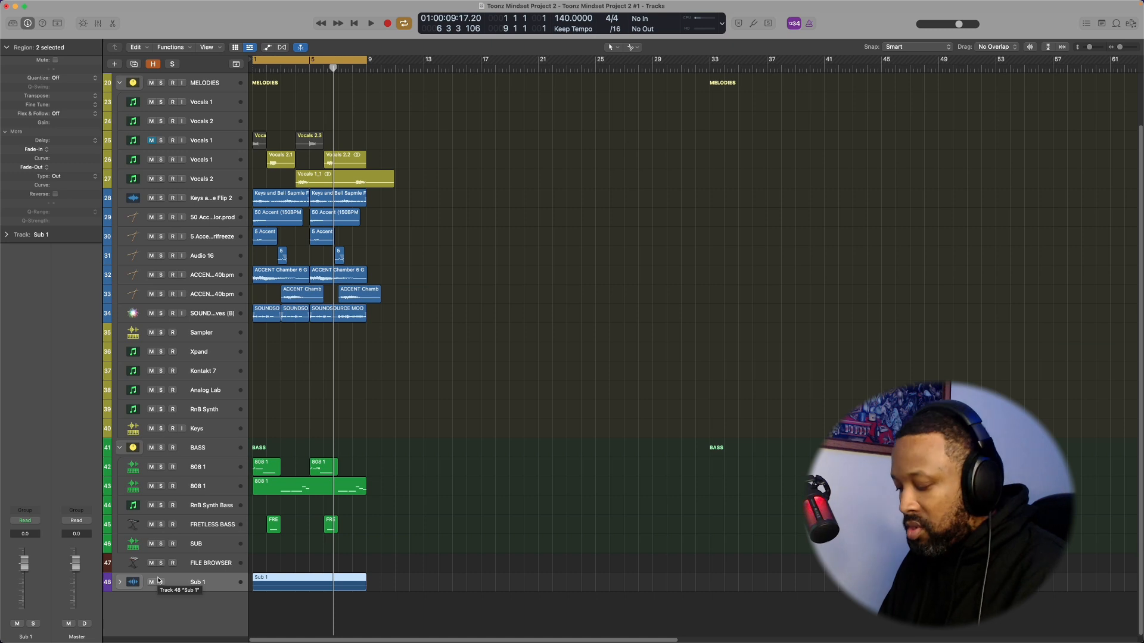
key(super+z)
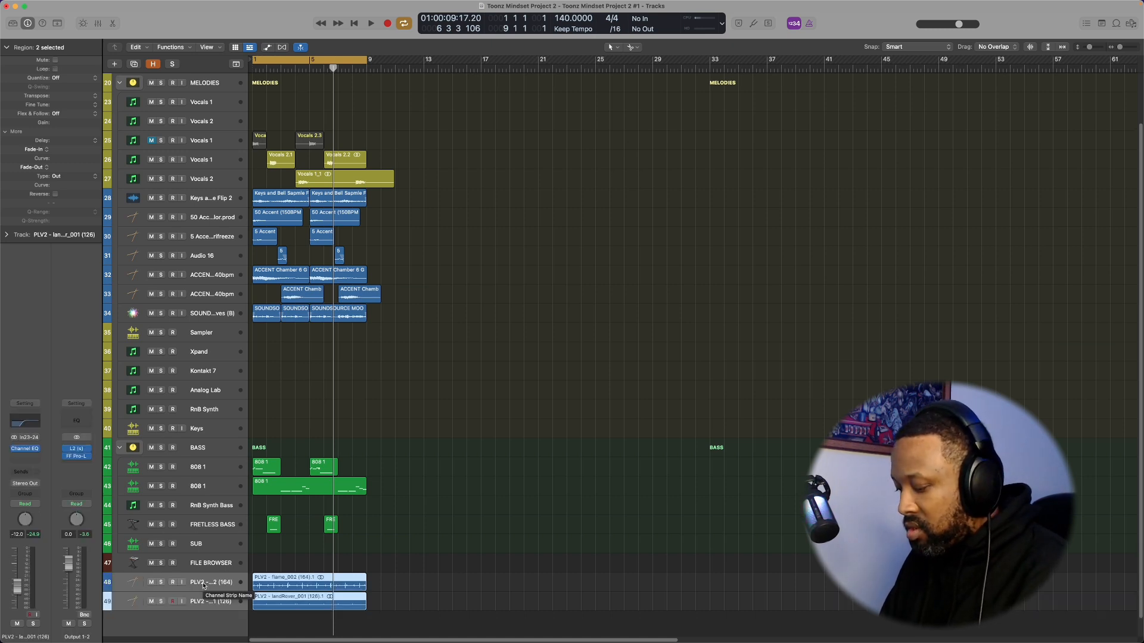
Group the flame_002 and landRover_001 tracks into a summing stack and insert a Channel EQ on it.
key(super+shift+d)
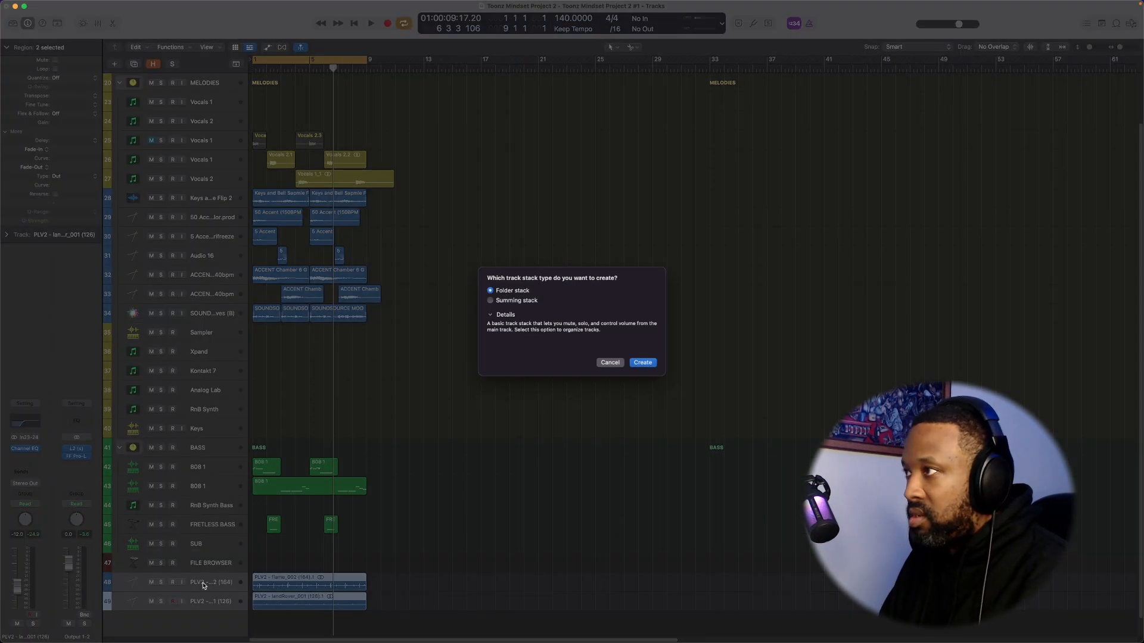
click(491, 301)
click(642, 362)
click(31, 449)
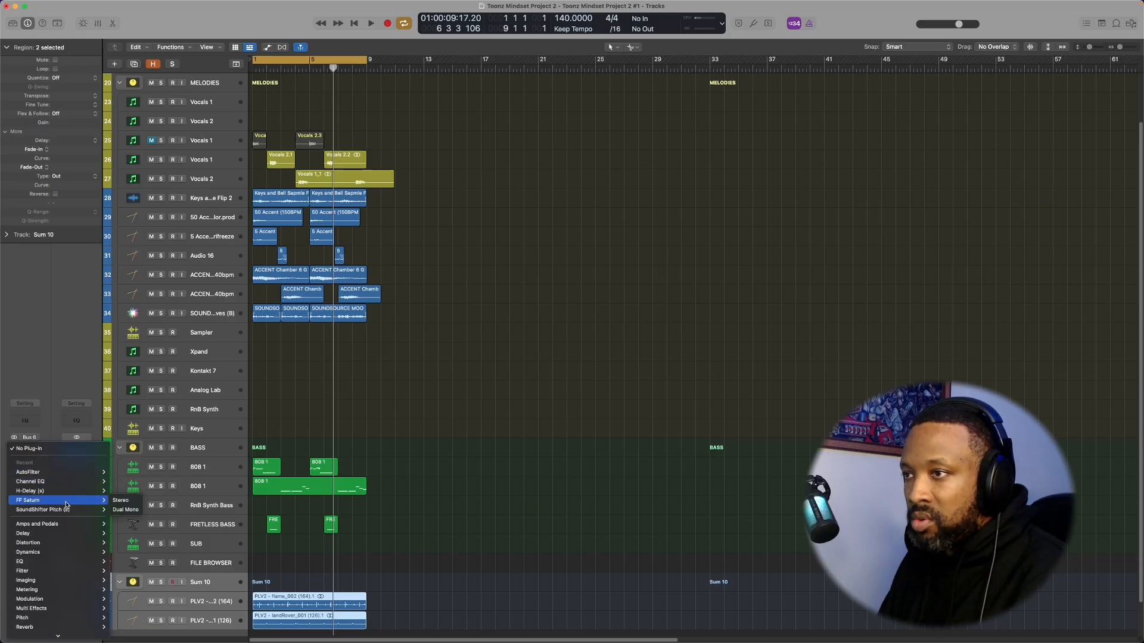
click(120, 483)
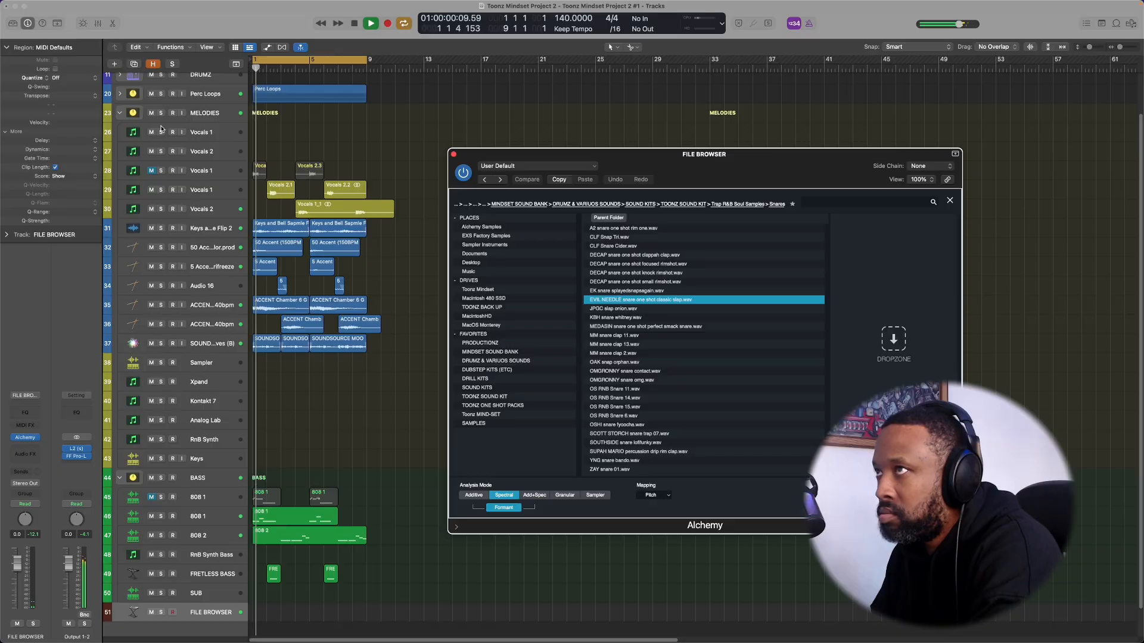
Open the DRUMZ kit and load EVIL NEEDLE snare one shot classic clap.wav onto its Snare 1 pad.
click(196, 82)
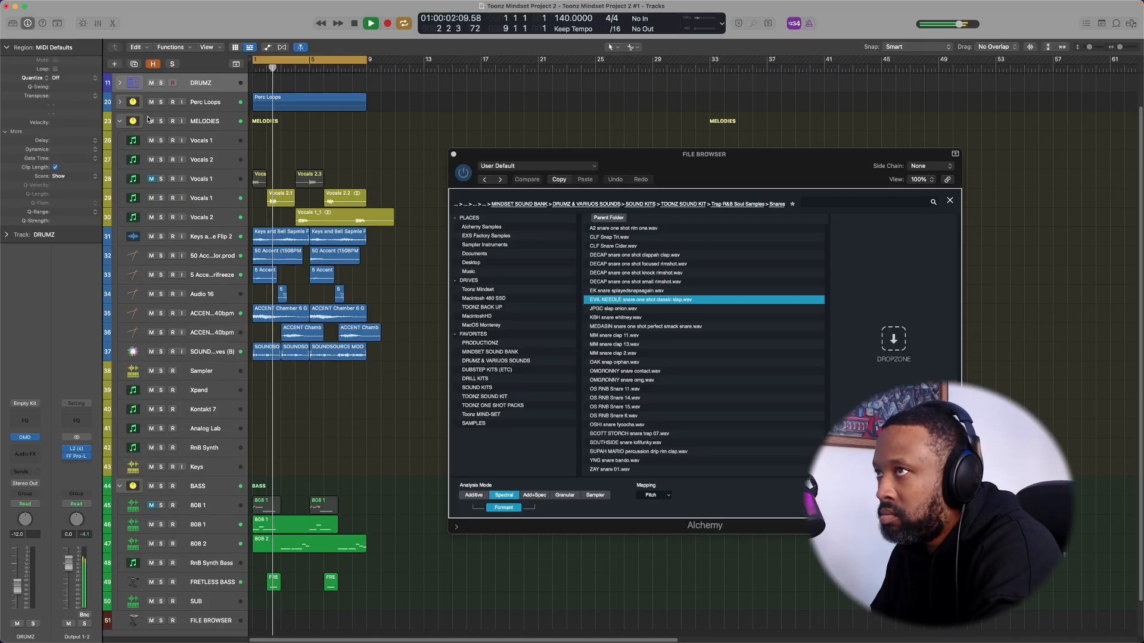
click(25, 438)
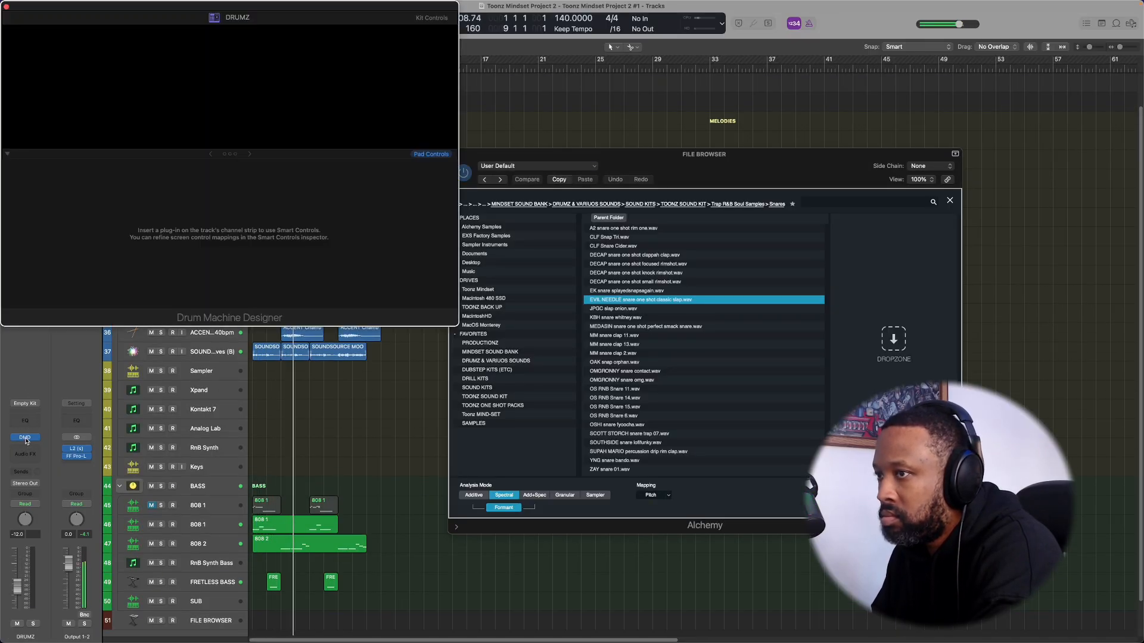
click(618, 301)
drag(316, 161, 199, 141)
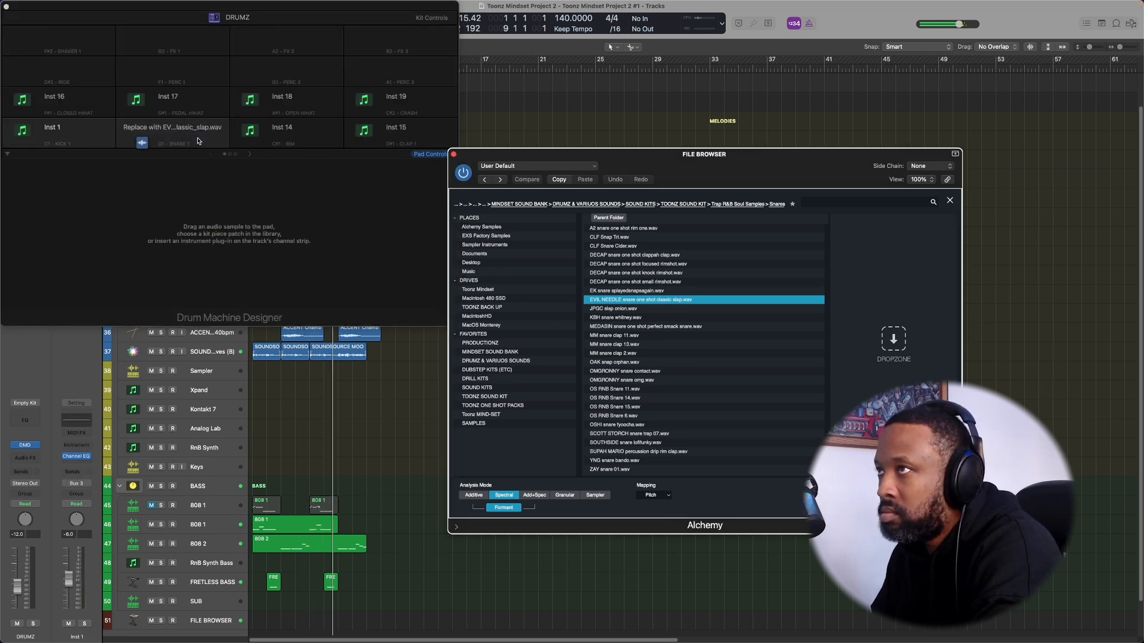
Create a clap note on the root key in bar 1, repeat its one-bar region through bar 8, and play the beat.
drag(478, 164, 597, 116)
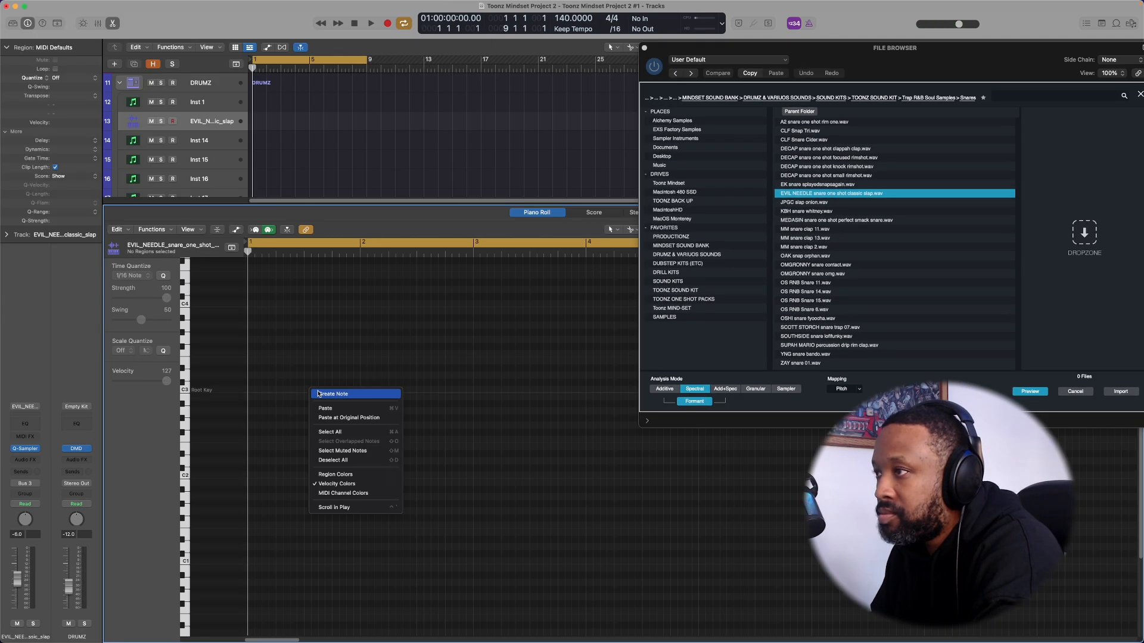
click(333, 394)
key(super+r)
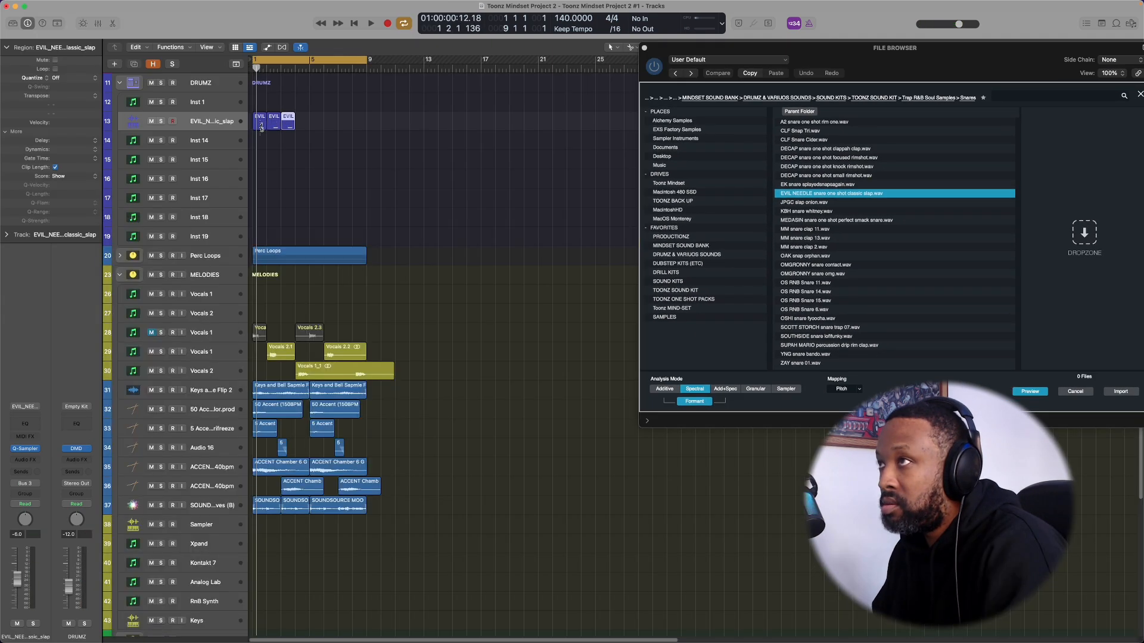
key(super+r)
key(space)
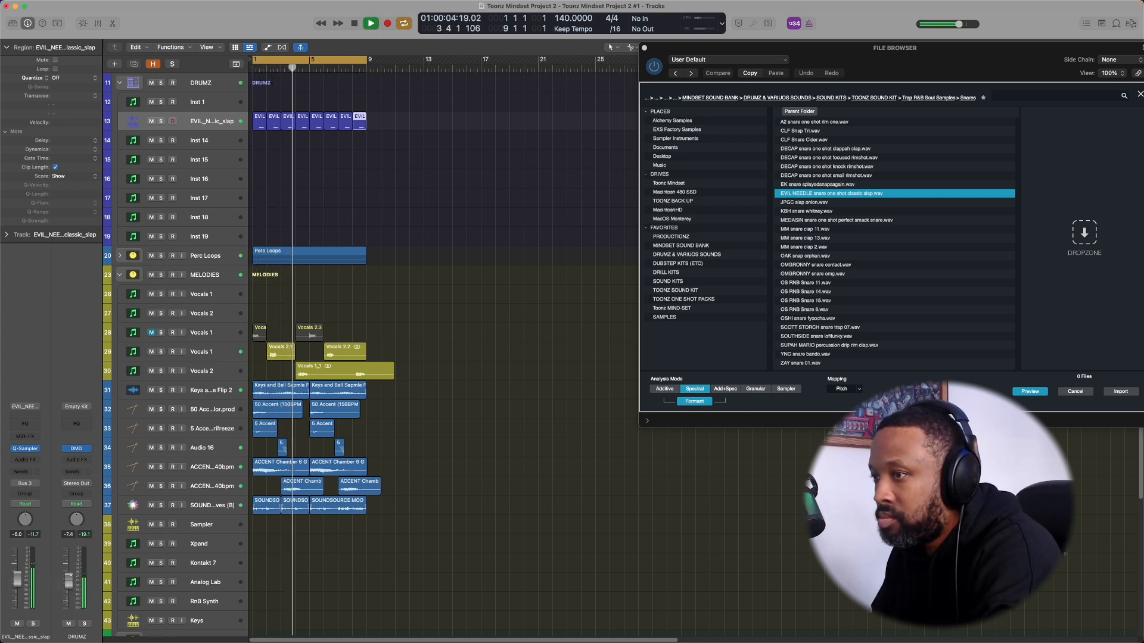
Load MM snare clap 13.wav onto the DRUMZ kit's Rim pad, close Drum Machine Designer and play the beat.
drag(297, 39, 334, 57)
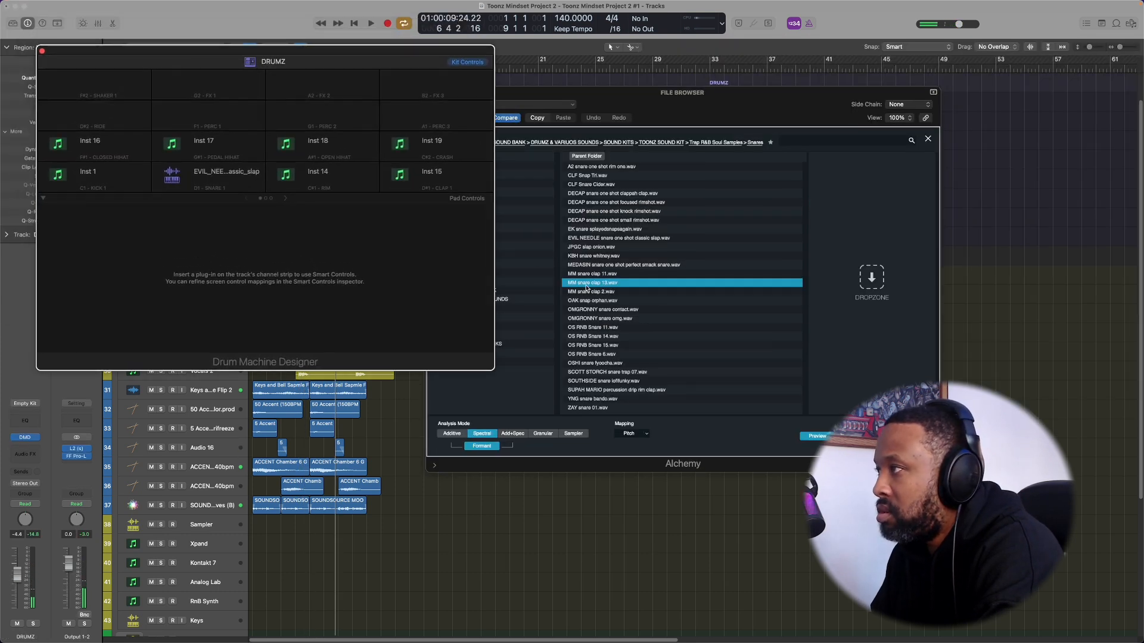
drag(587, 288, 339, 188)
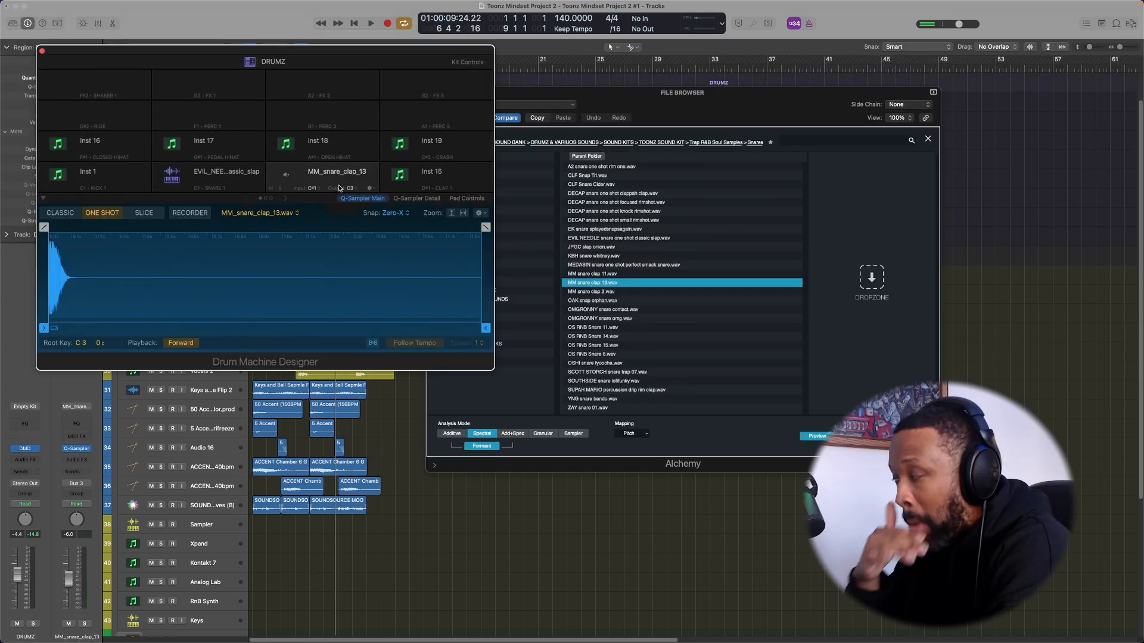
click(43, 53)
key(space)
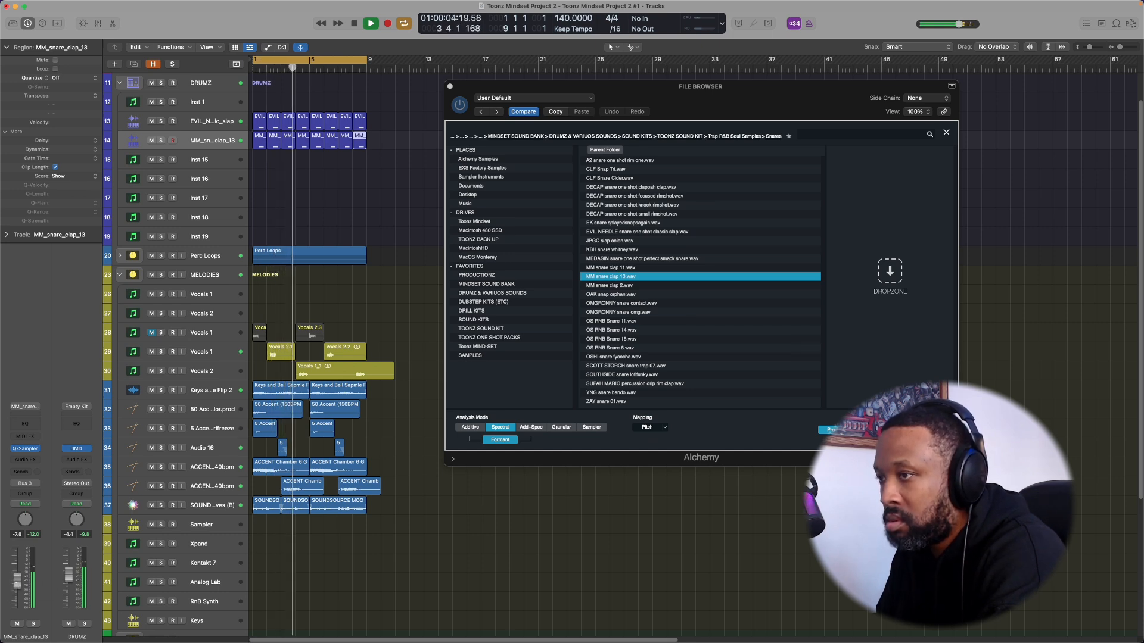
Program eighth-note C3 hits through bar 1 of the ABR_hihat_closed_shatter region and add an extra hit at 1 2 2 1.
click(251, 440)
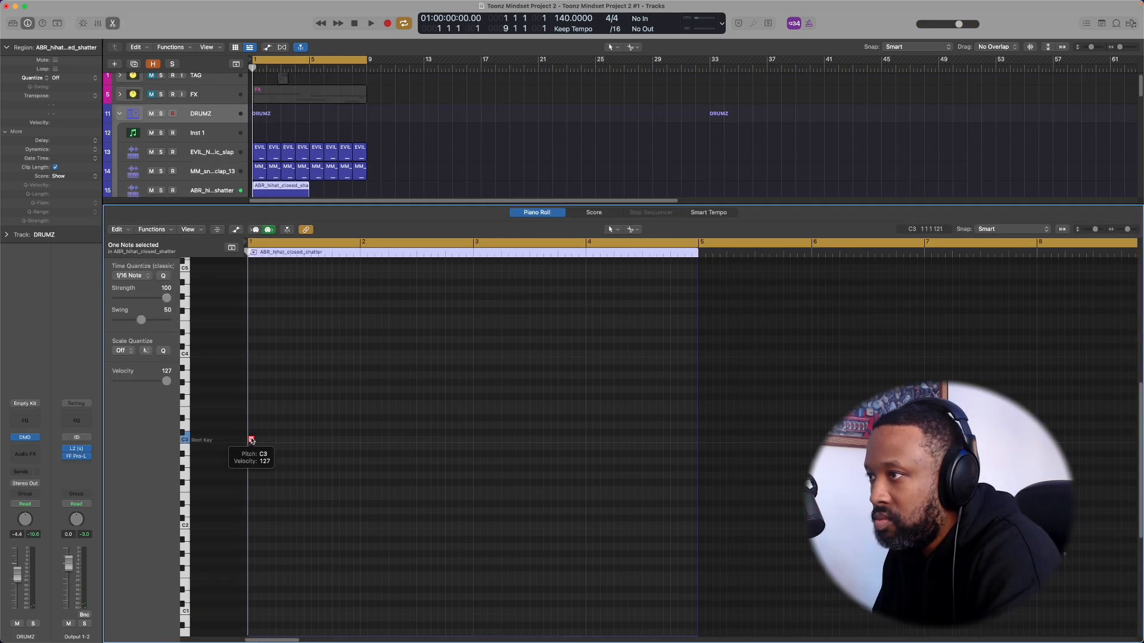
drag(252, 441, 264, 441)
drag(265, 441, 293, 441)
drag(316, 434, 251, 449)
key(super+r)
drag(279, 441, 286, 443)
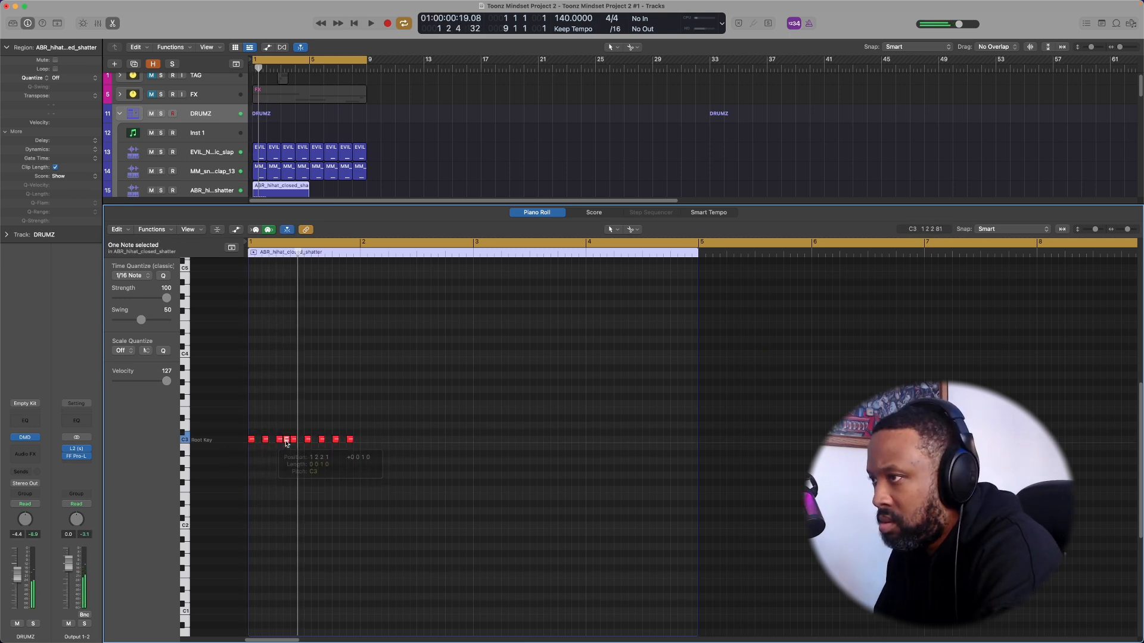
Set the project division to /32, add a fast hi-hat roll on beat 4 of bar 1, and continue the hits into bar 2.
key(space)
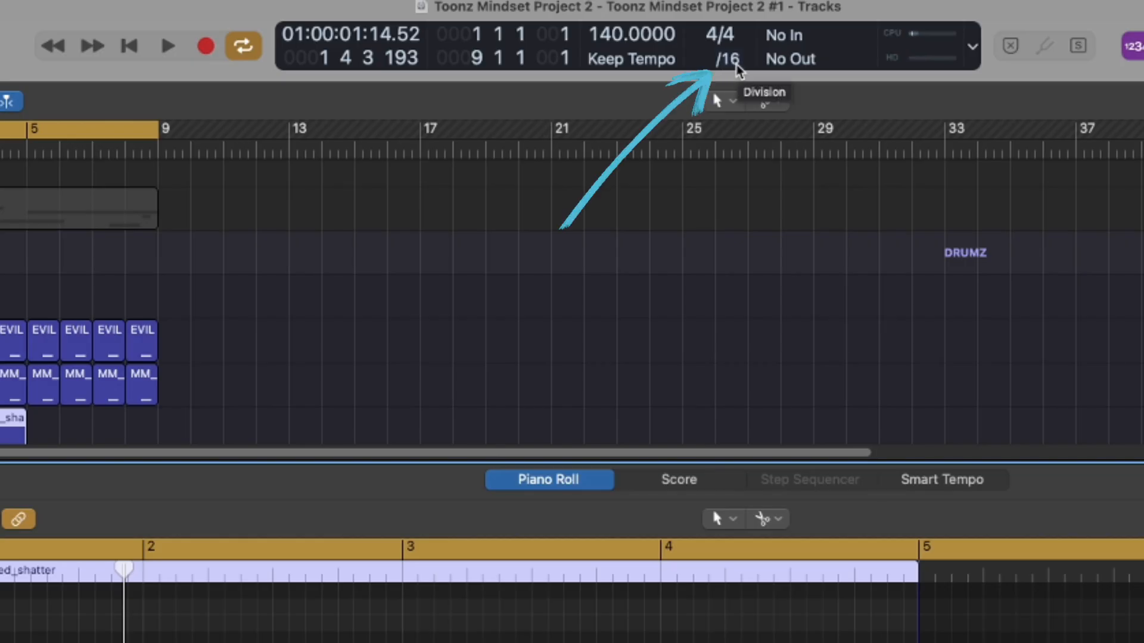
click(728, 61)
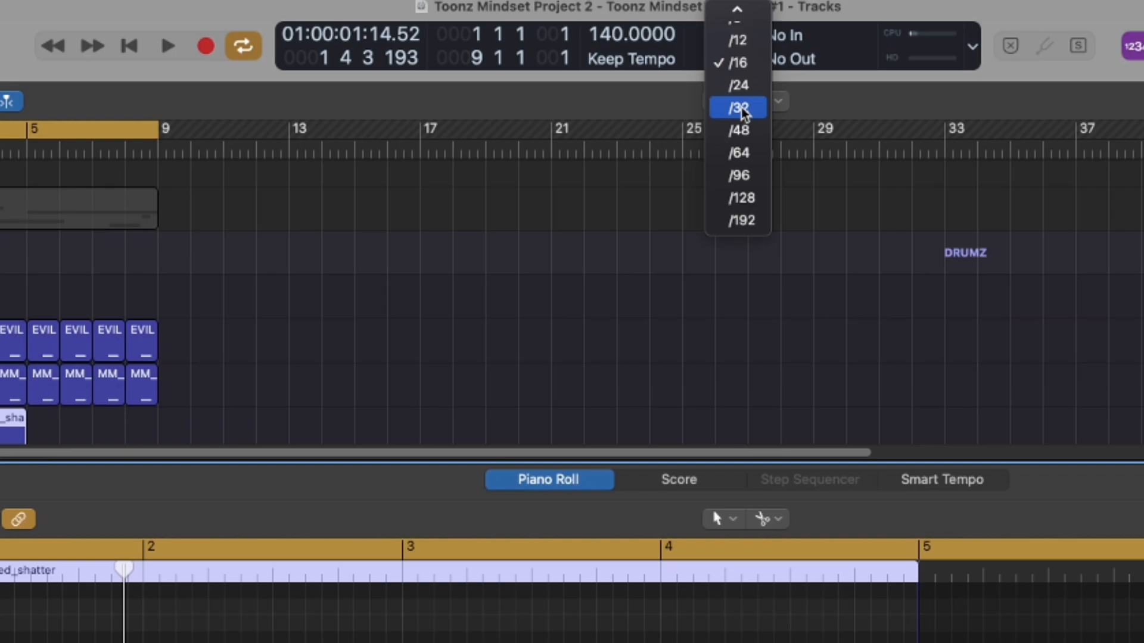
click(739, 108)
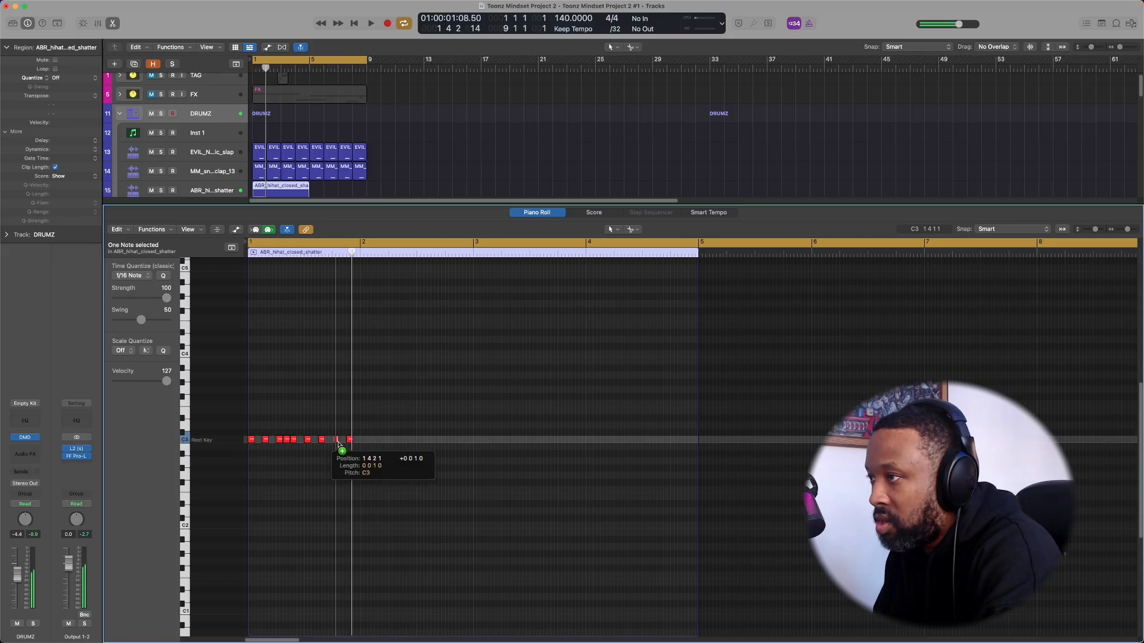
drag(338, 444, 380, 444)
key(space)
drag(380, 444, 392, 443)
key(Return)
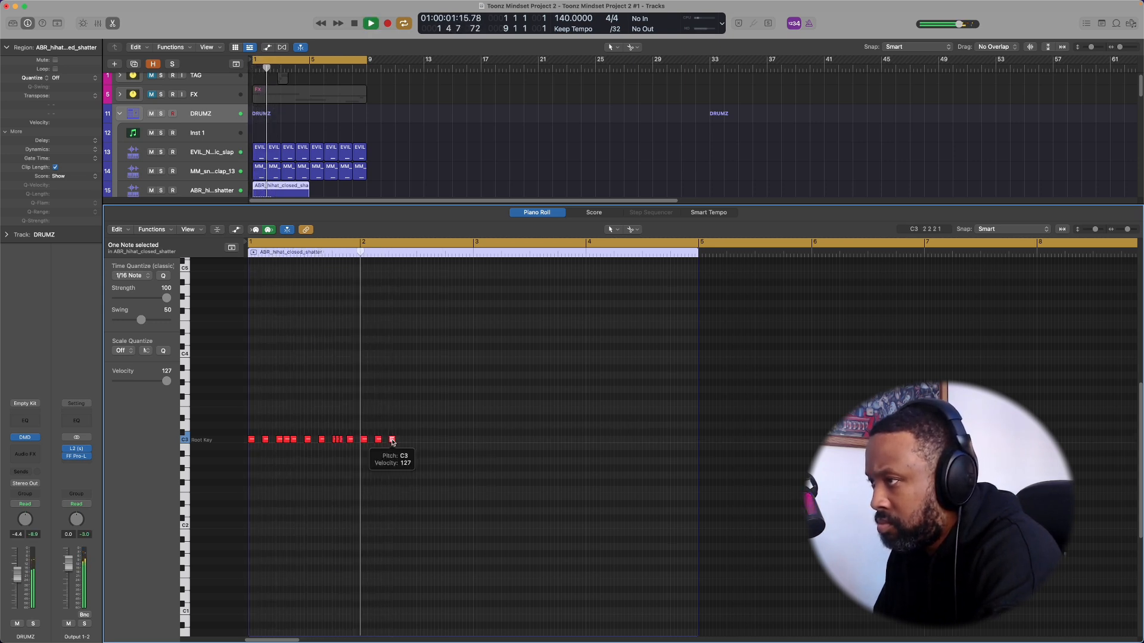
Extend the hi-hat pattern through bar 2 on C3, adding a fill around beat 2 and fast rolls at the bar's end.
key(space)
drag(393, 442, 407, 442)
key(Return)
key(space)
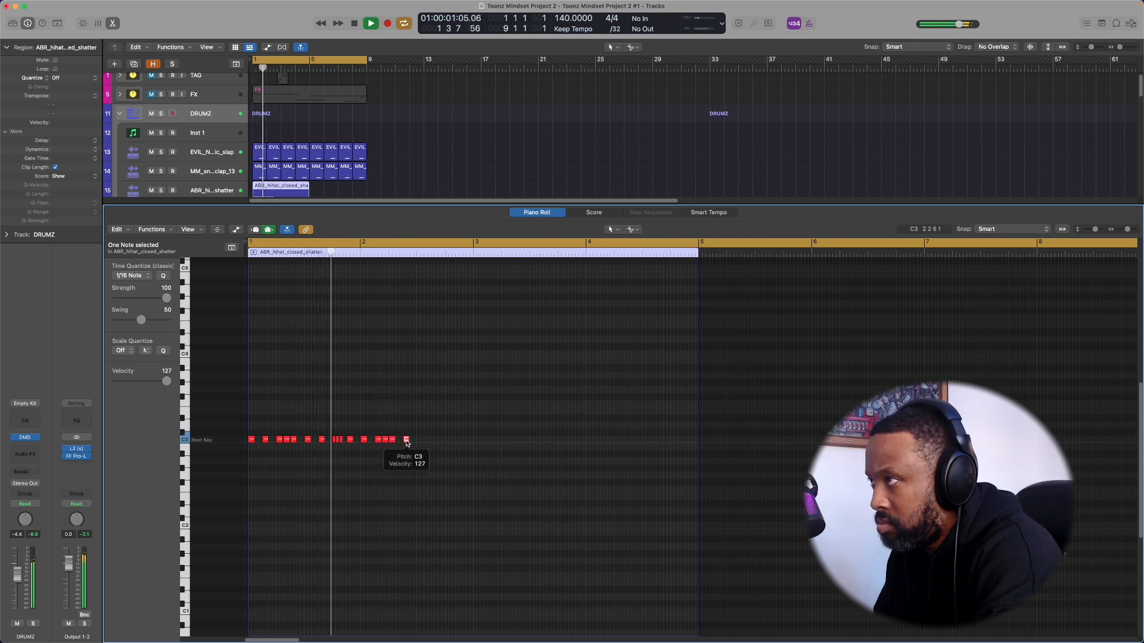
key(space)
drag(407, 443, 435, 442)
drag(435, 442, 459, 451)
Transpose the copied hi-hat notes in bars 3 and 4 down to C3 and remove the extra hit just before beat 2 of bar 4.
key(space)
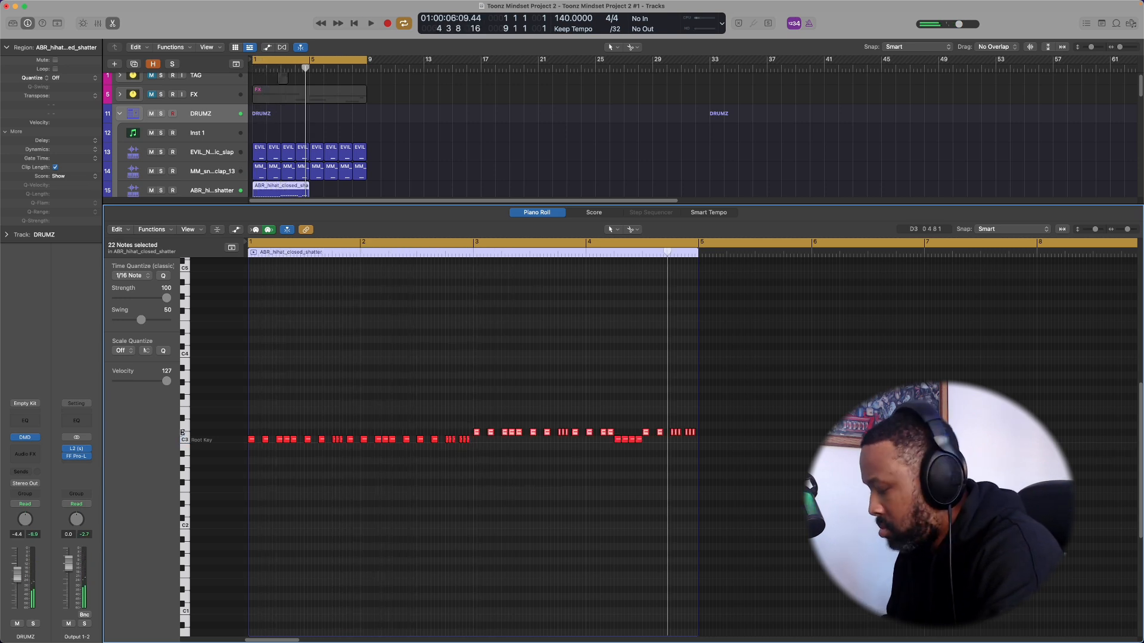
key(alt+Down)
key(space)
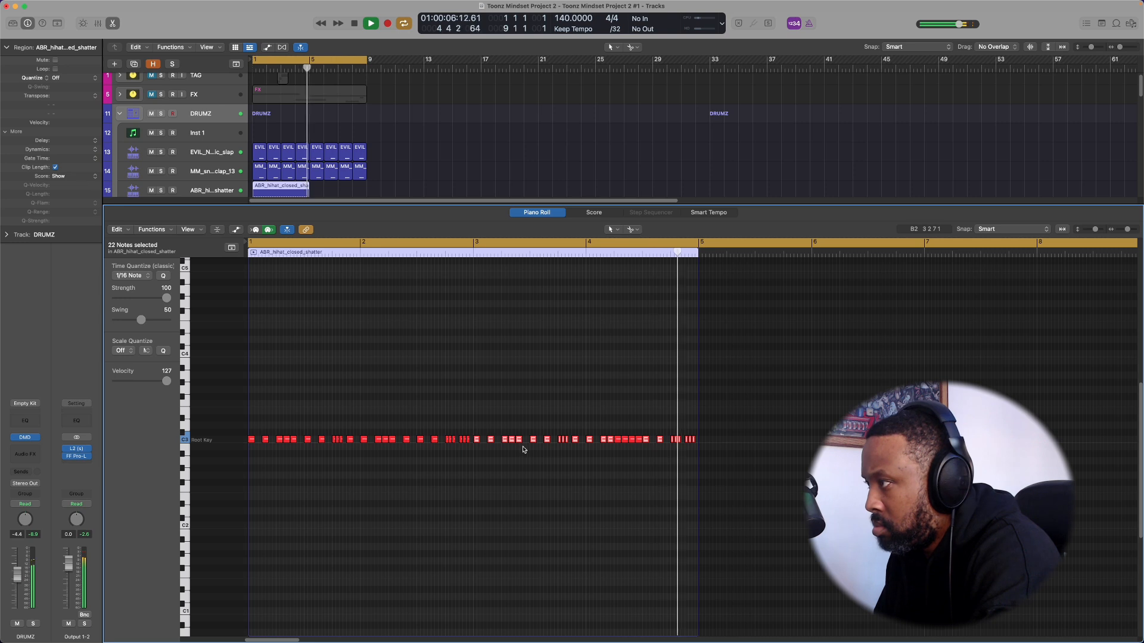
click(614, 446)
key(space)
drag(611, 441, 281, 445)
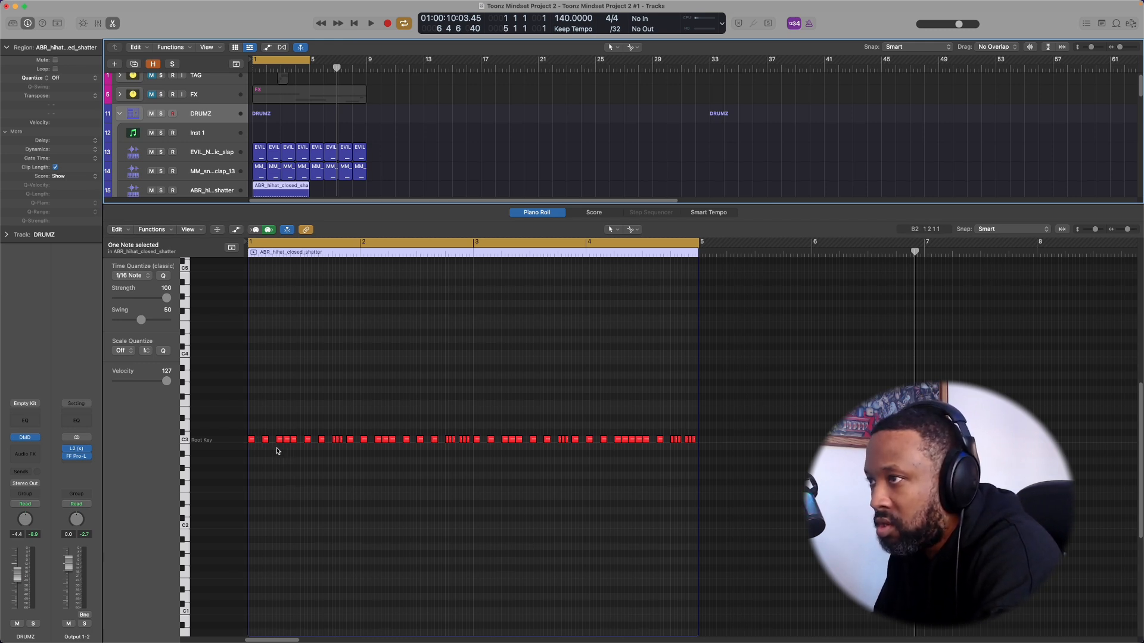
Vary the hi-hat note velocities, shaping a rising ramp across the five-note run in bar 4.
click(280, 440)
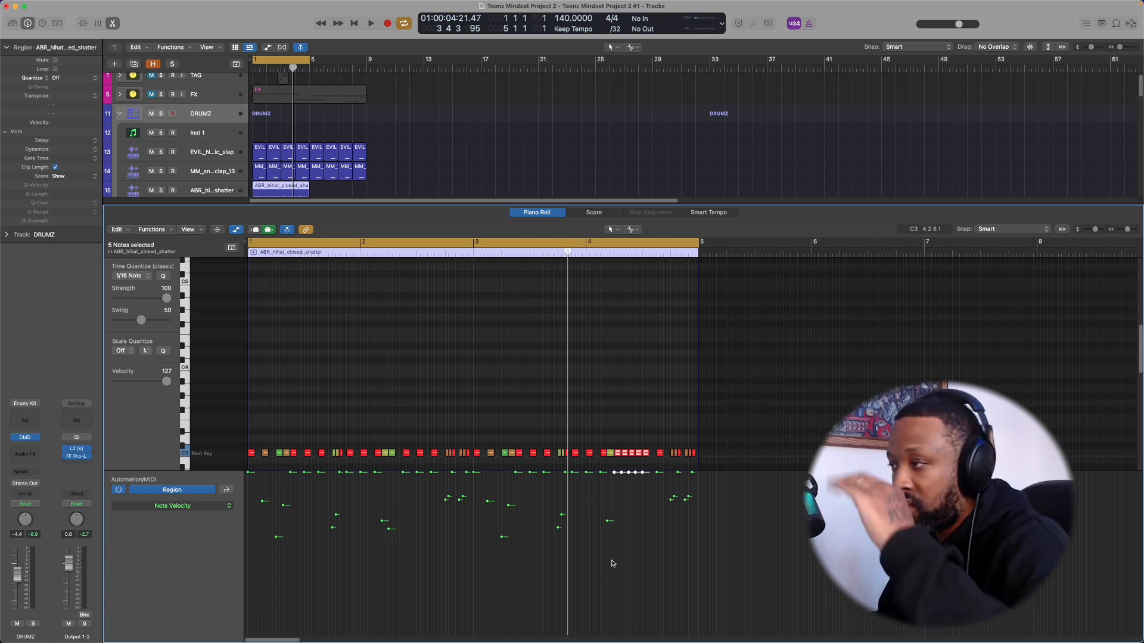
drag(617, 552, 653, 475)
key(space)
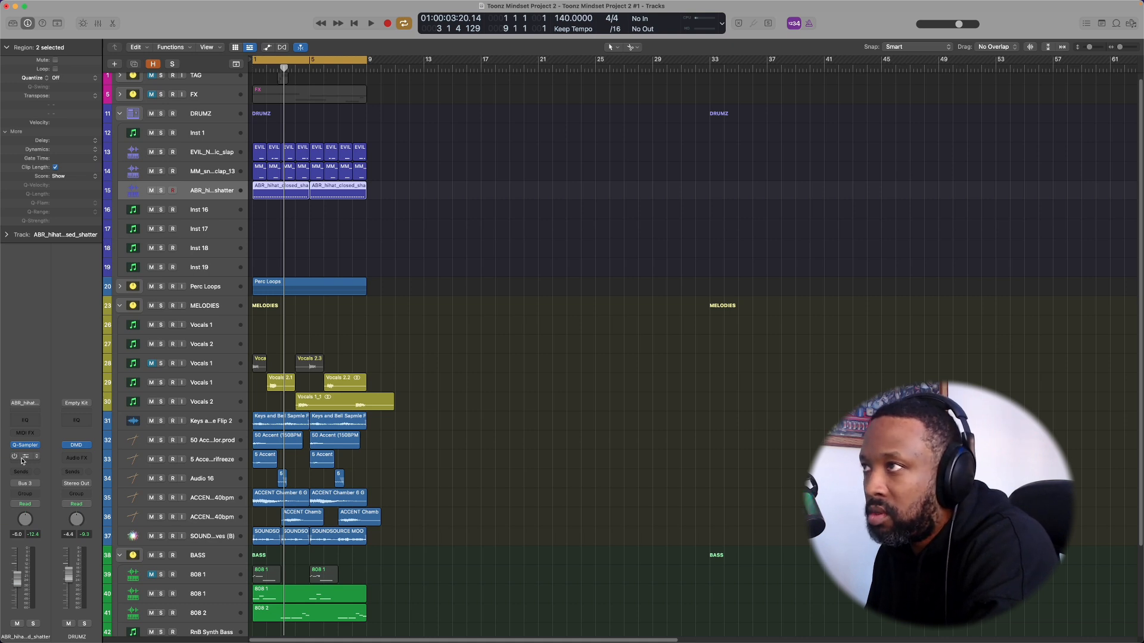
Insert HalfTime on the hi-hat track at 1/2, 2x and 16% mix, audition it soloed, and replay the full beat.
click(24, 457)
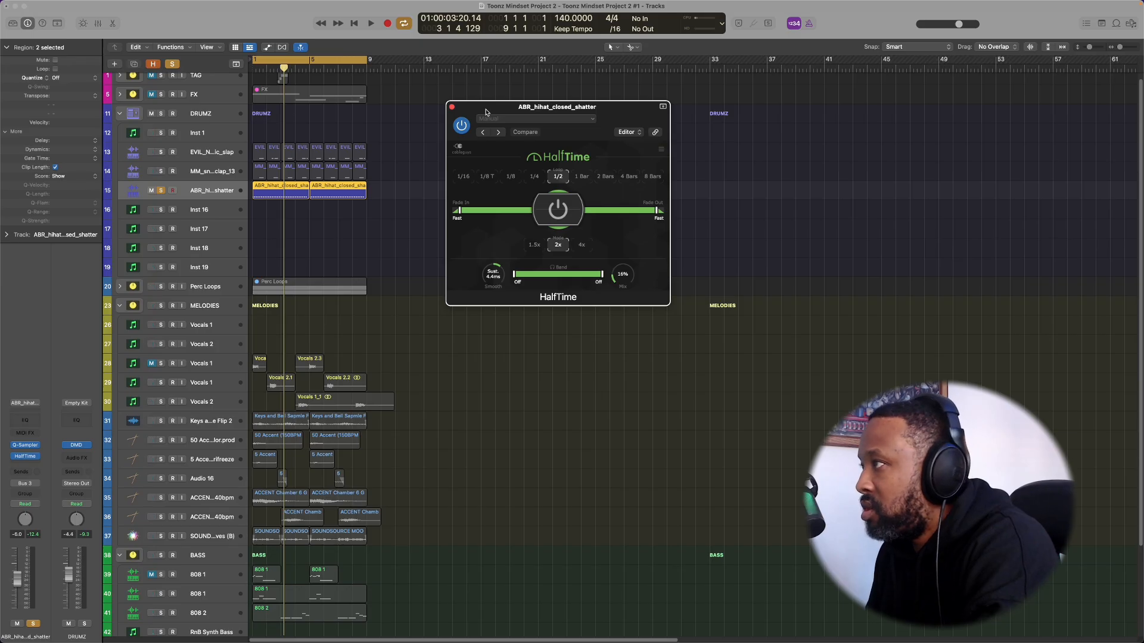
key(space)
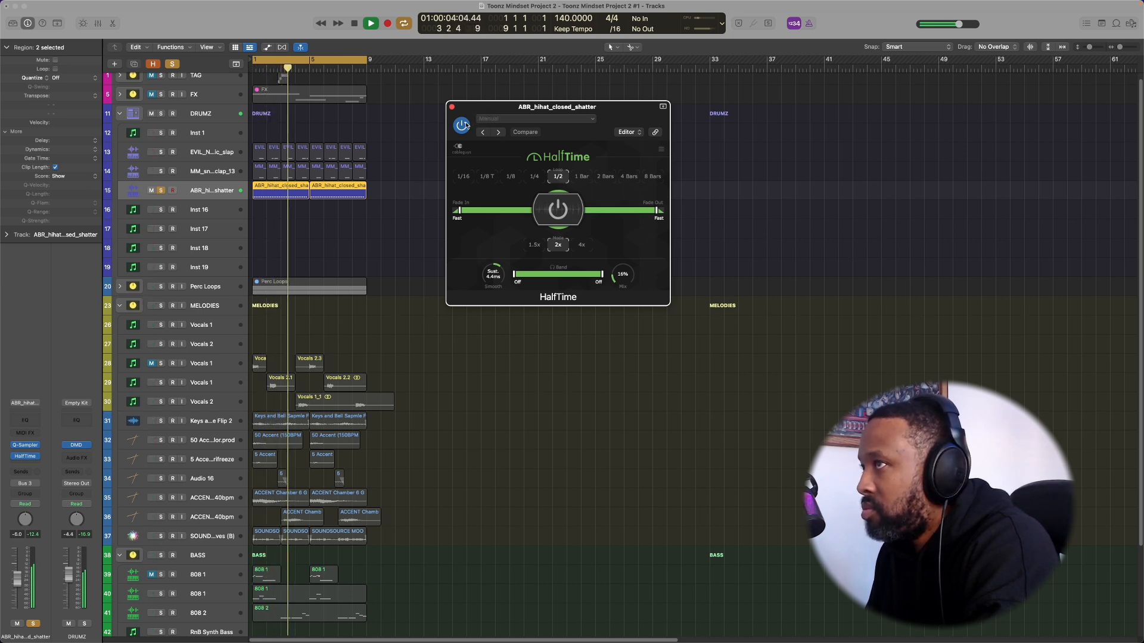
key(space)
click(175, 65)
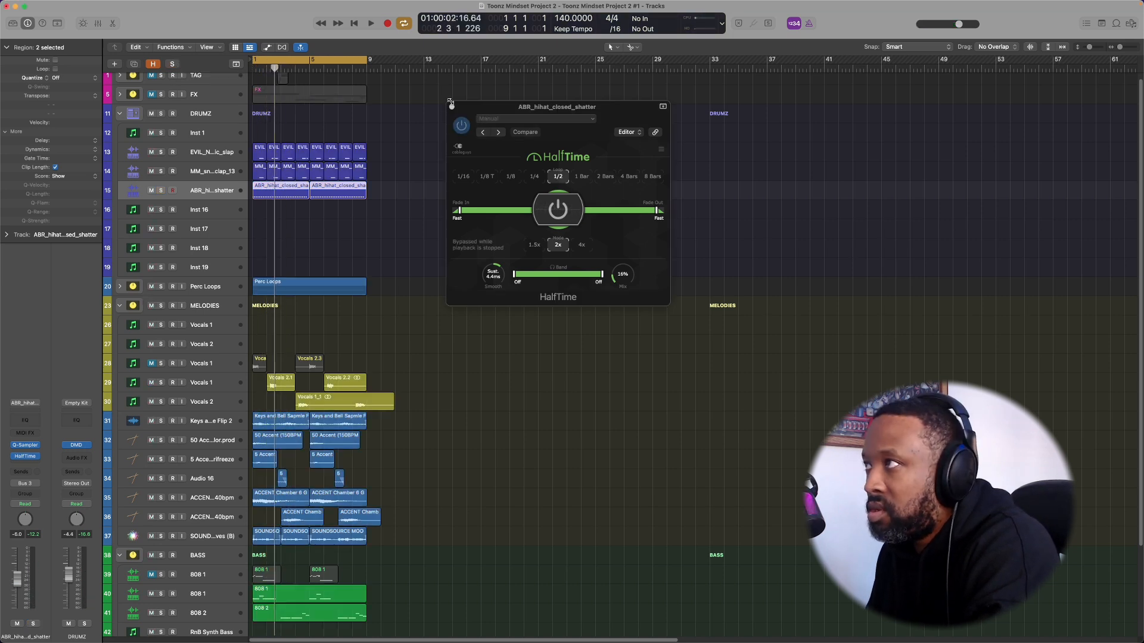
click(452, 108)
key(space)
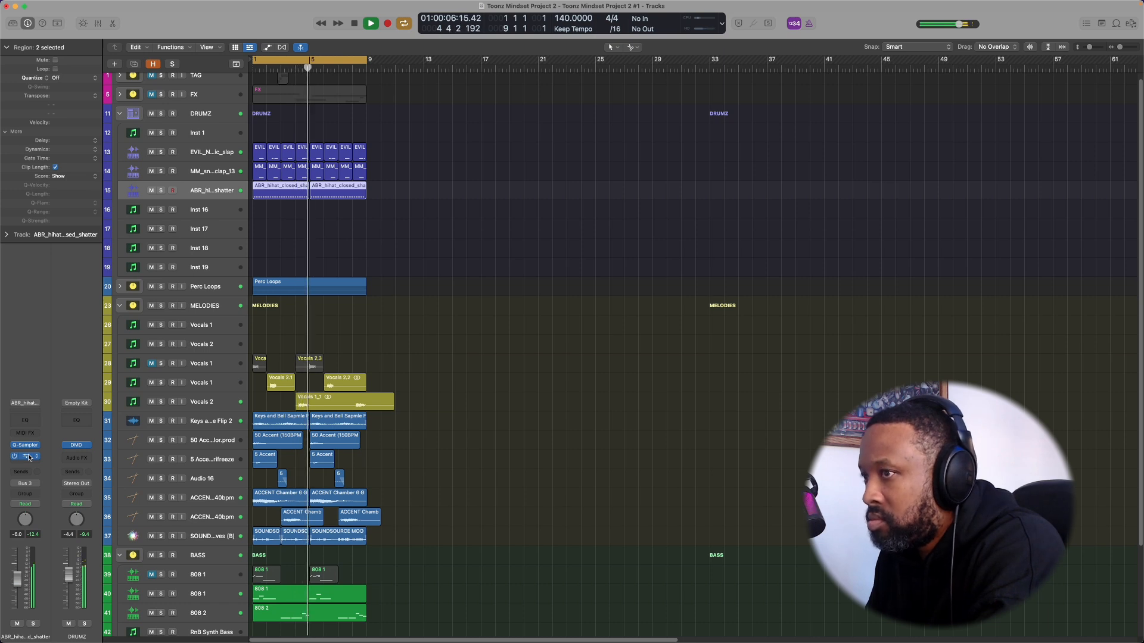
Adjust the classic slap snare's C3 note in bar 4 and select its track while the beat plays.
click(297, 440)
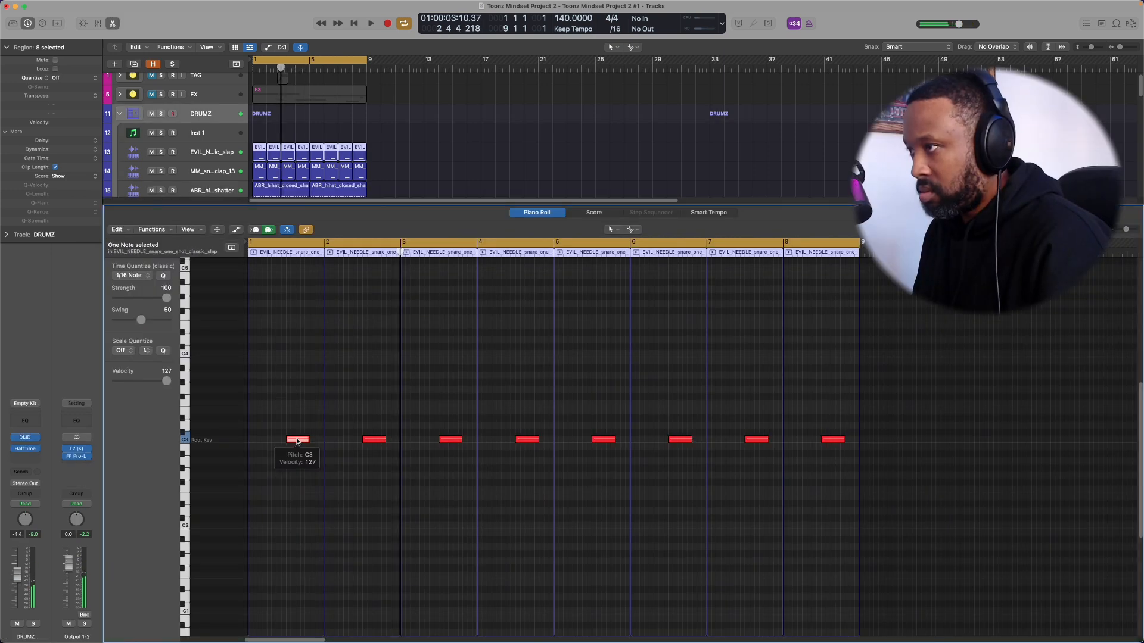
drag(525, 439, 548, 445)
drag(542, 442, 544, 440)
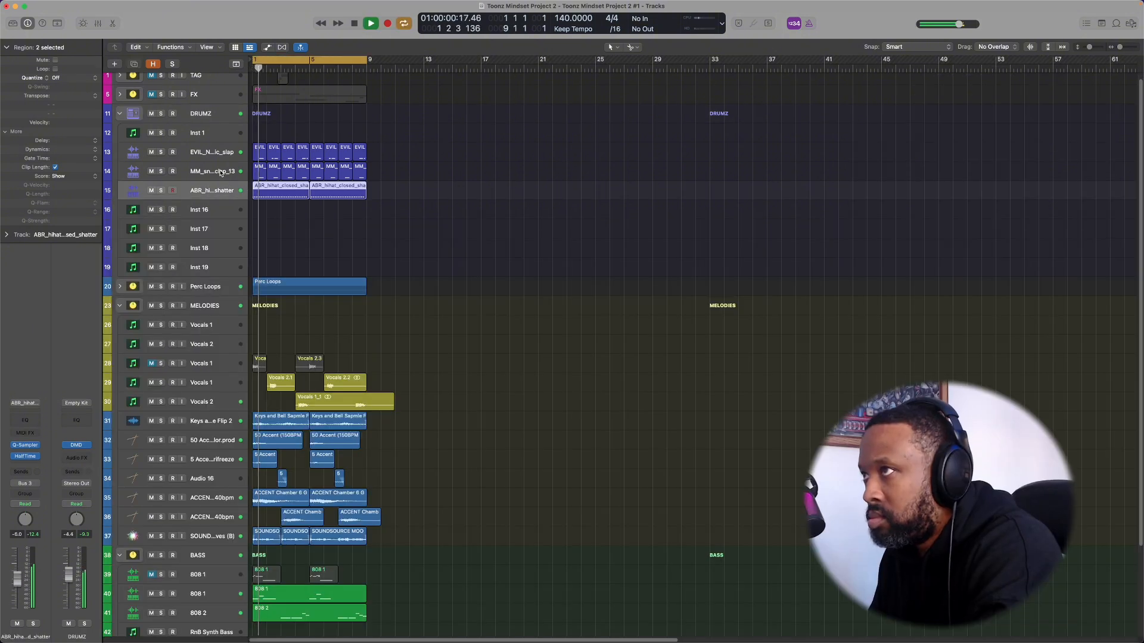
click(209, 153)
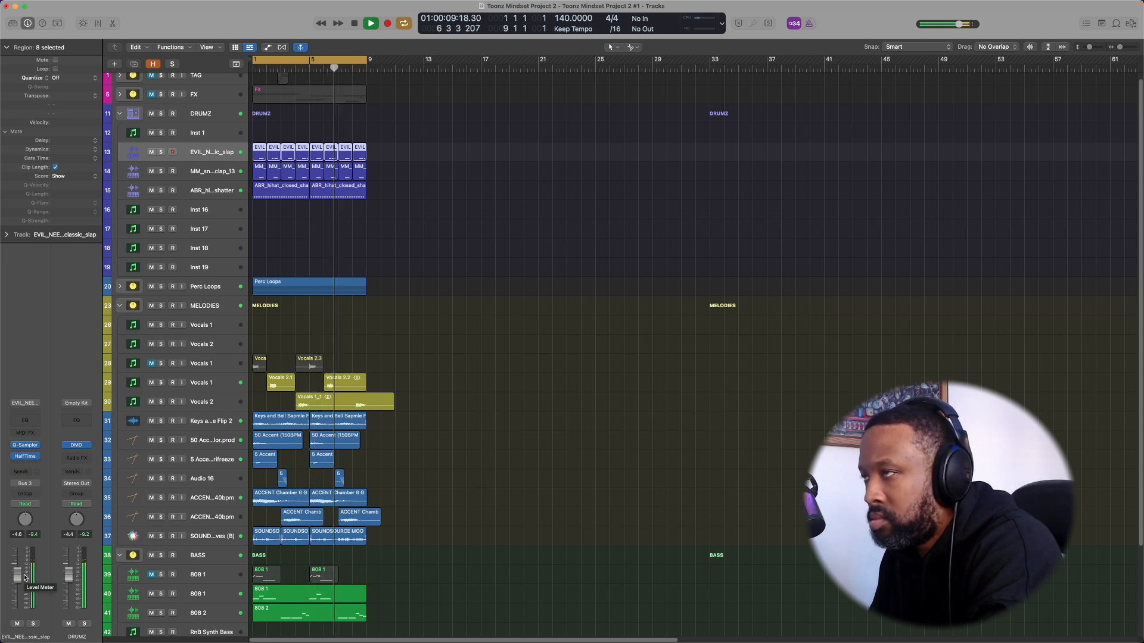
Program the kick on C3 through bar 1 and into bar 2 by copying the first hit, auditioning the placements.
click(257, 441)
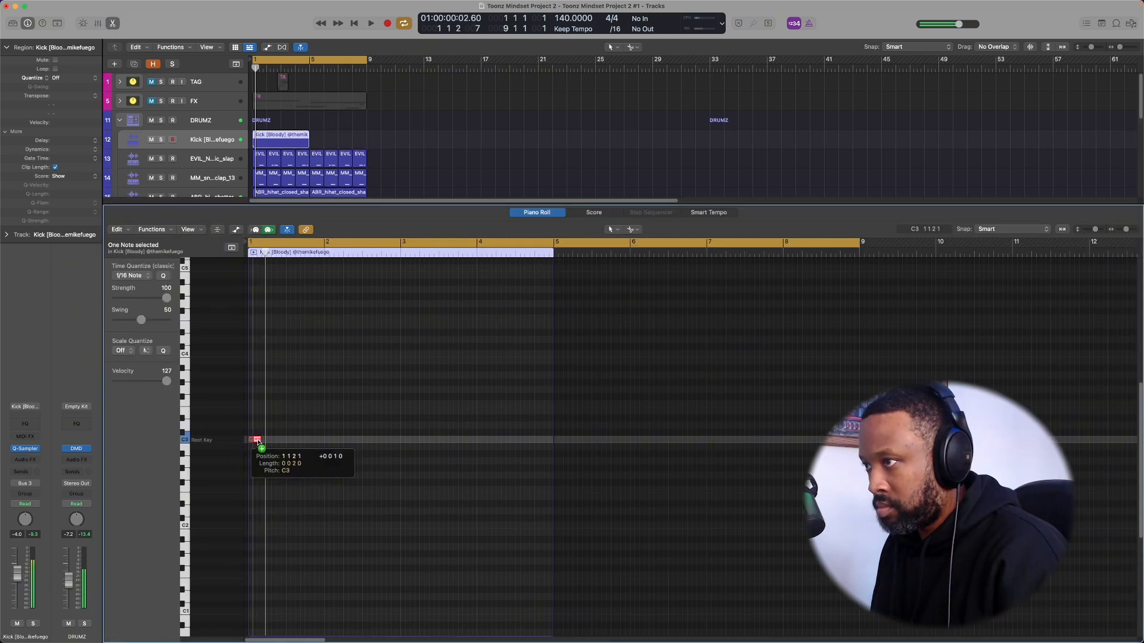
drag(257, 441, 337, 441)
key(space)
key(space)
key(space)
key(space)
key(space)
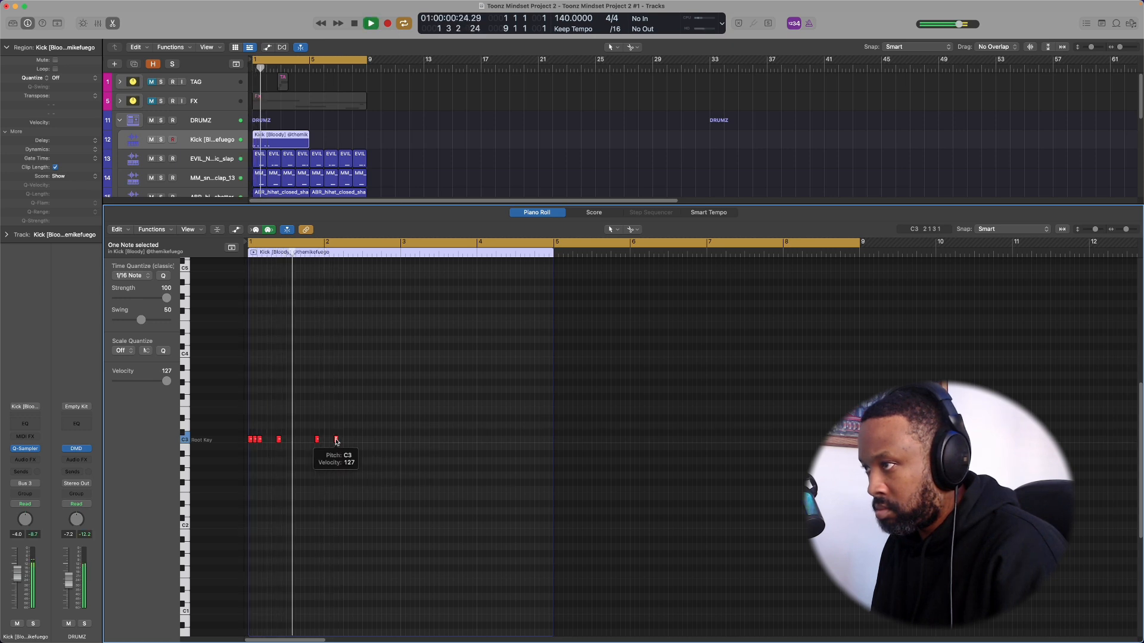
key(space)
Extend the kick pattern through bar 4 on C3, repeat it with variations over bars 5 to 8, and check it in playback.
drag(336, 441, 403, 441)
key(space)
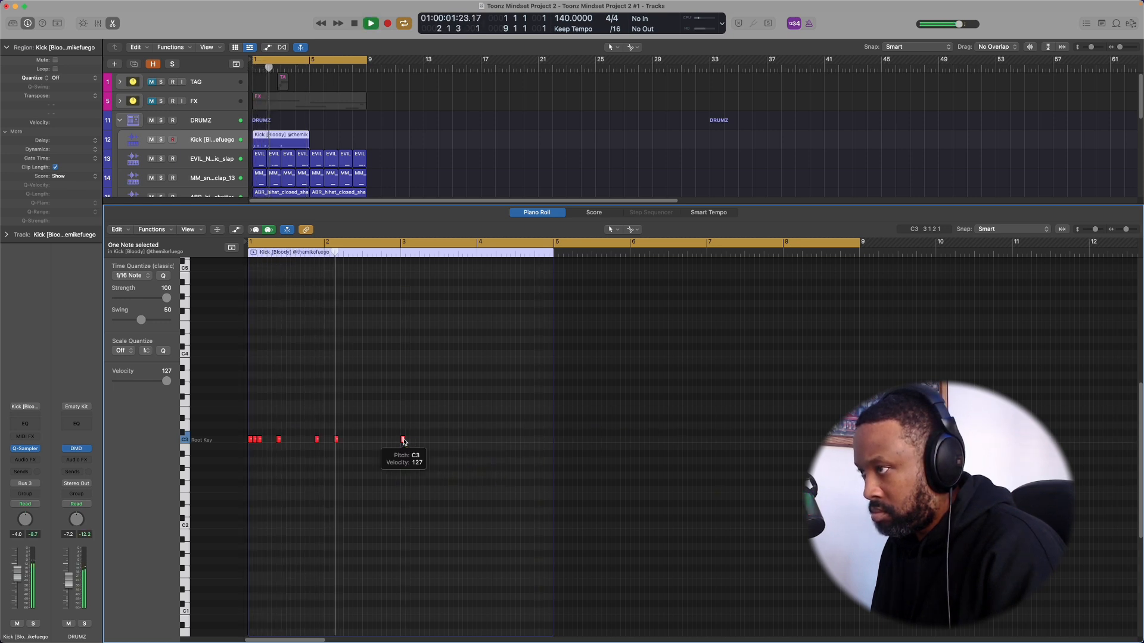
key(space)
drag(404, 441, 403, 441)
key(space)
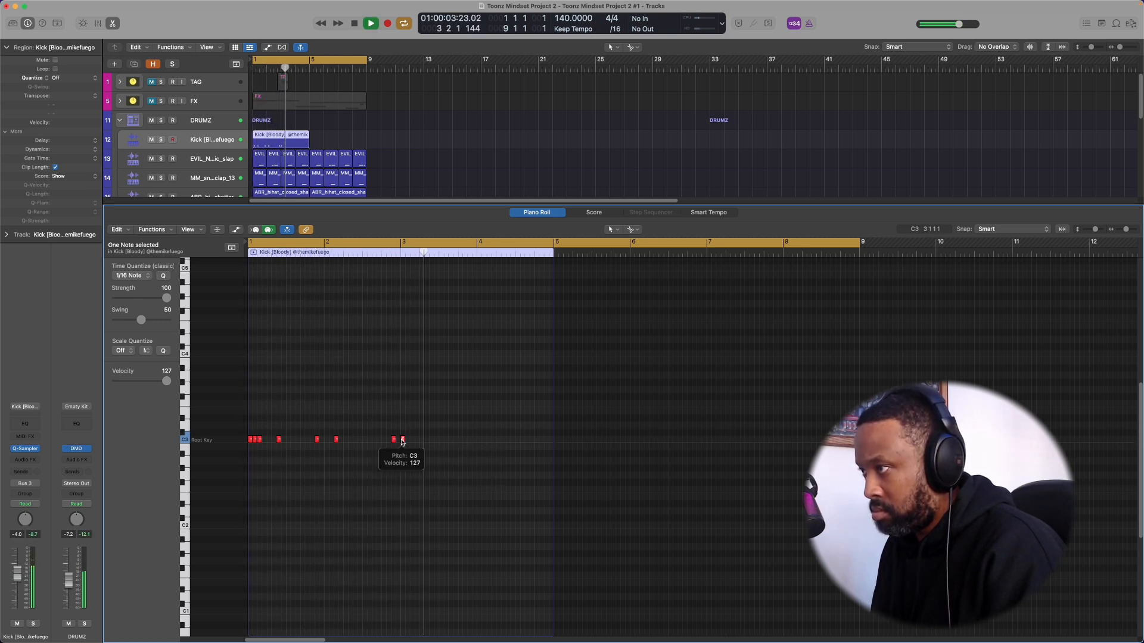
drag(402, 440, 526, 444)
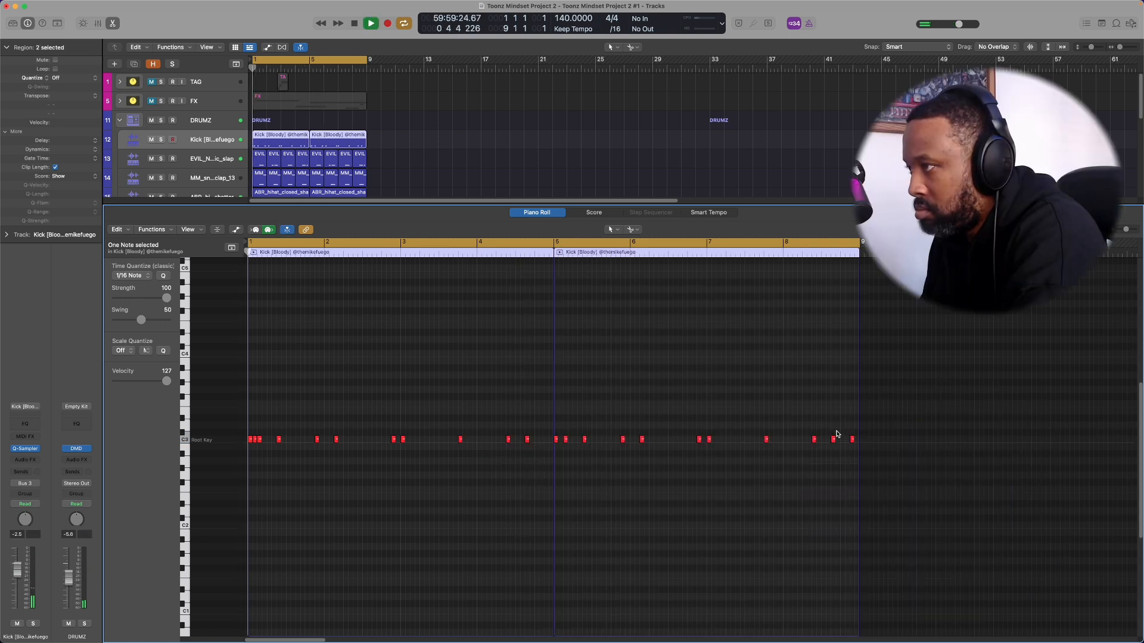
key(space)
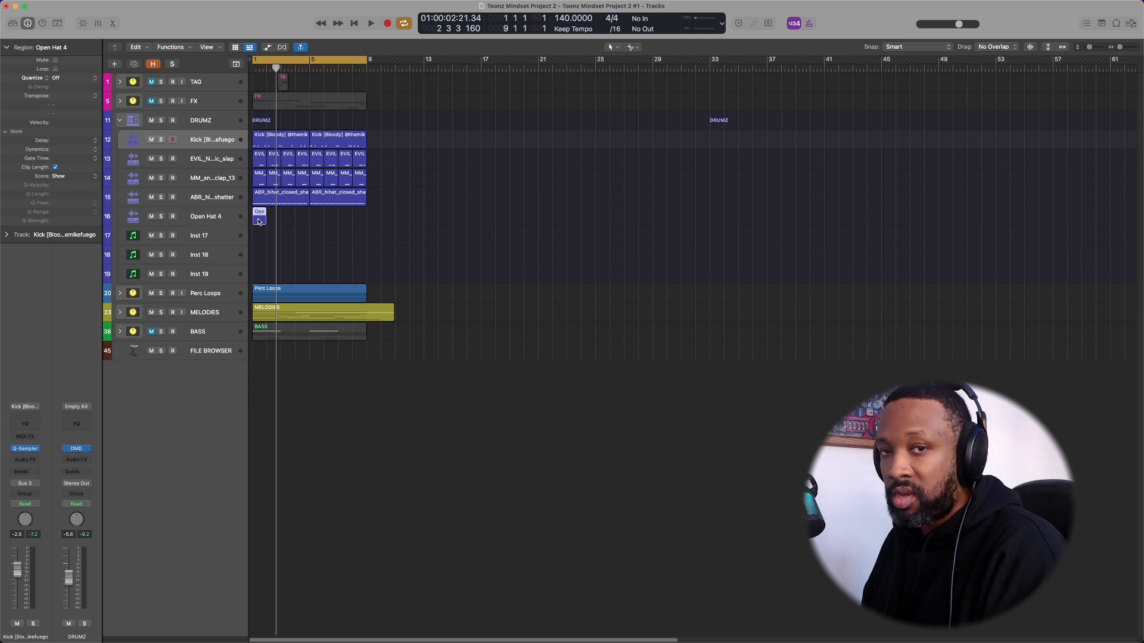
Place Open Hat 4 hits on C3 at the end of bars 2 and 6, and play the beat.
right_click(398, 444)
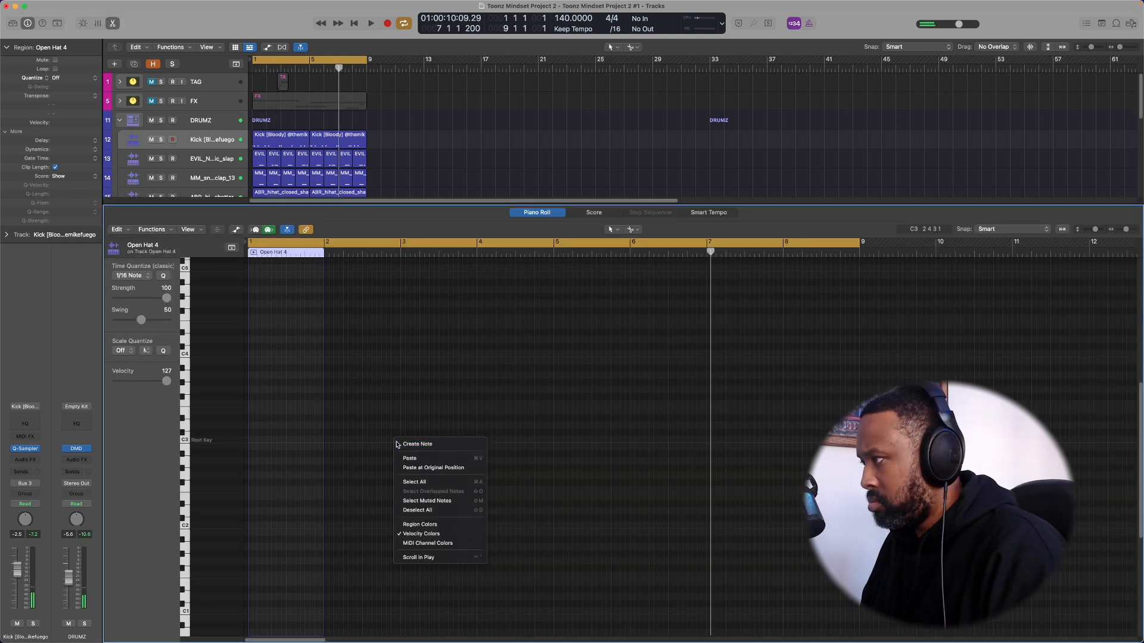
click(411, 444)
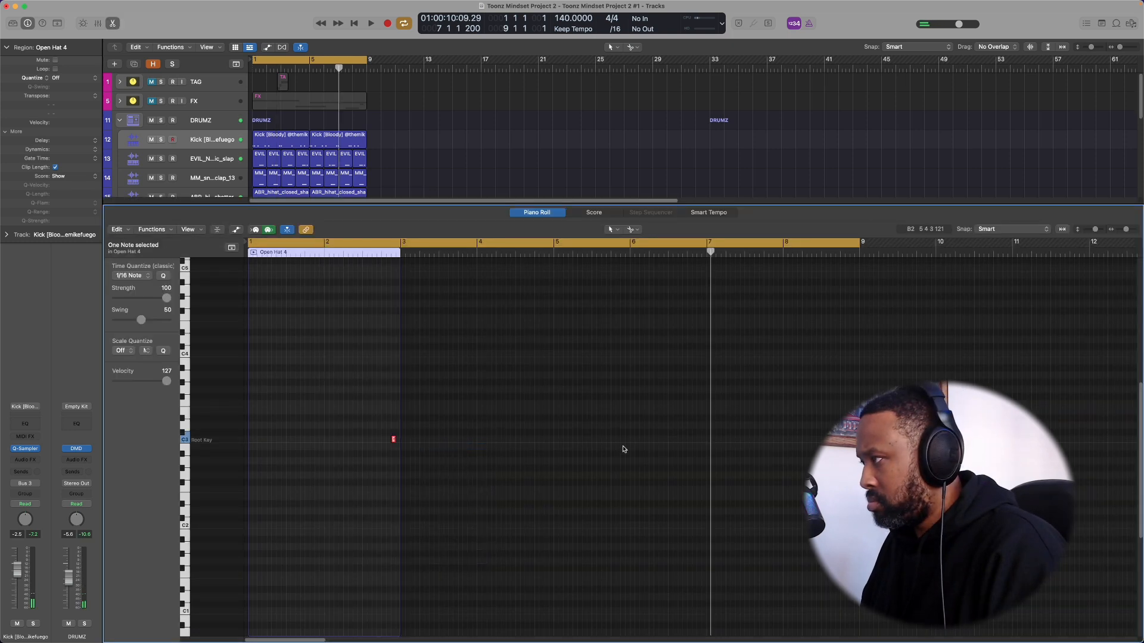
right_click(705, 440)
click(705, 442)
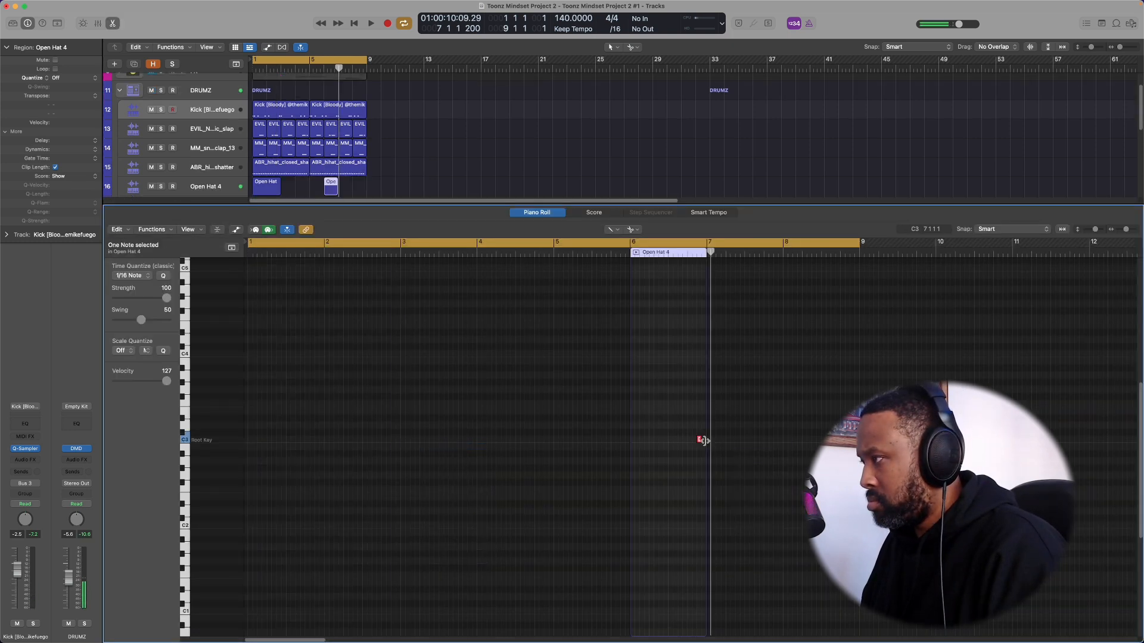
shift+click(272, 190)
key(space)
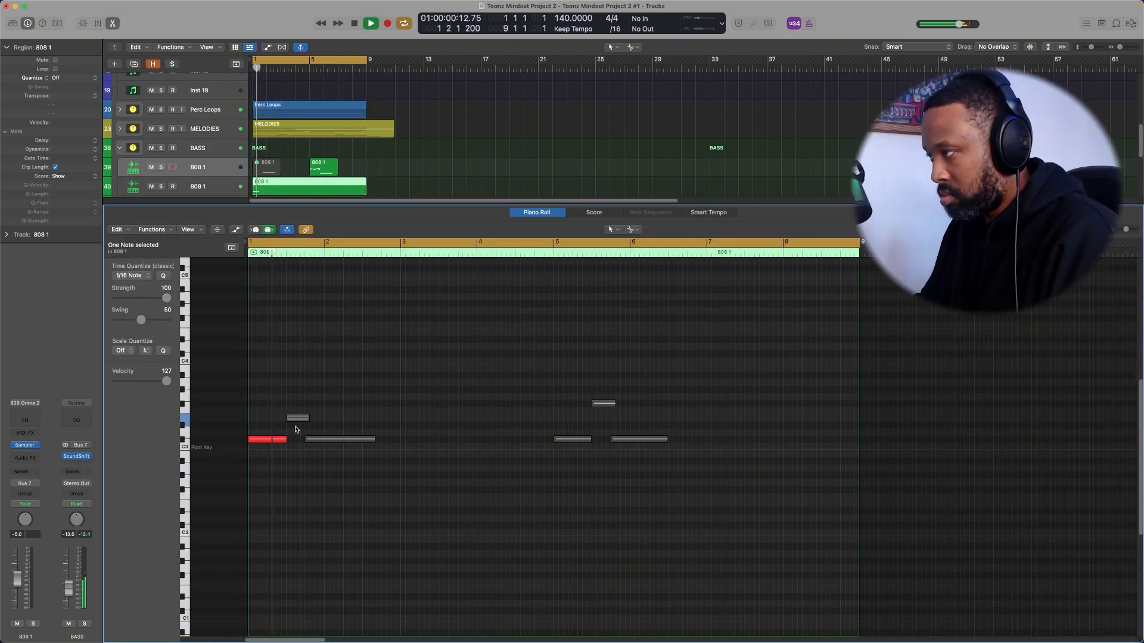
Lengthen the first 808 1 note in bar 1 and mute the long low note in the separate bar 5 808 region.
key(space)
drag(286, 439, 298, 443)
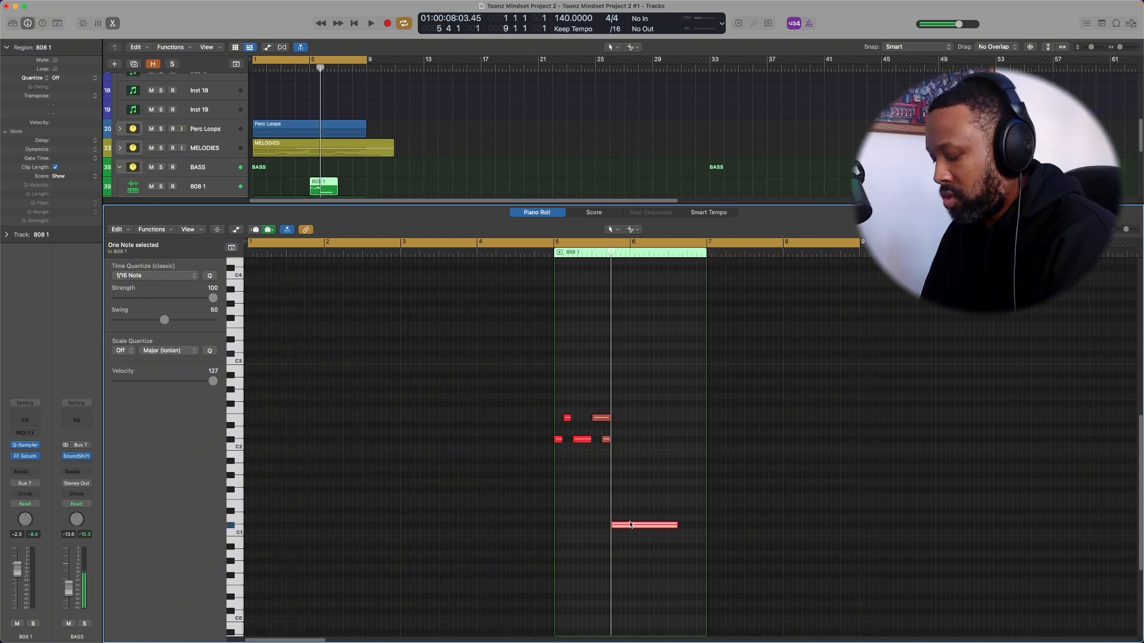
key(ctrl+m)
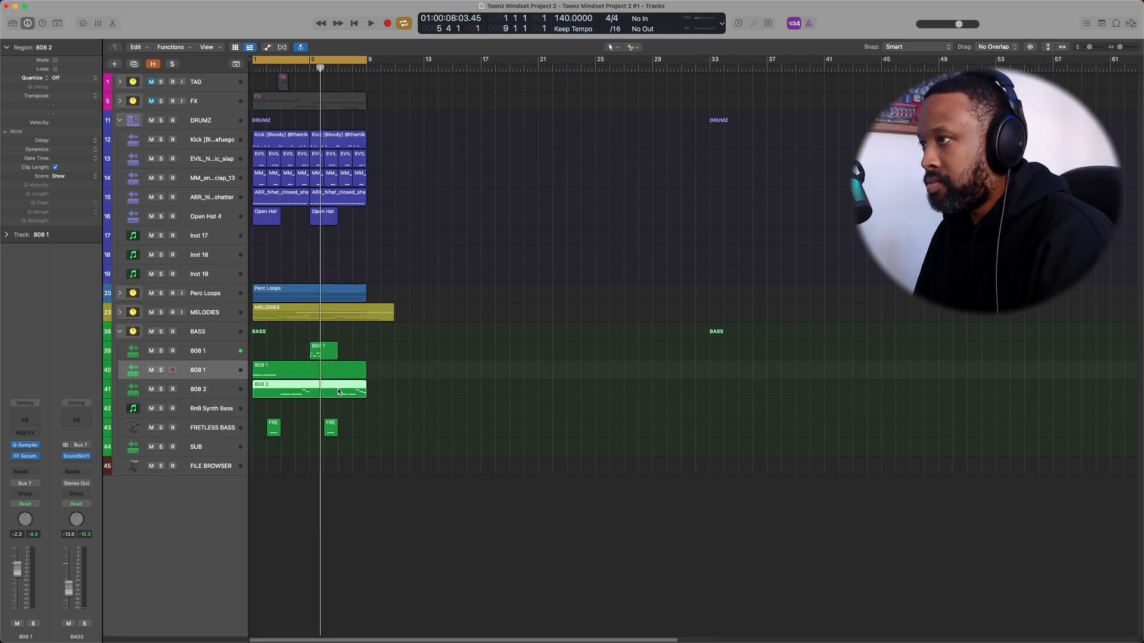
Open the 808 2 region, rework its bass notes around bars 6 and 7, and play the result.
double_click(340, 389)
drag(725, 453, 635, 458)
key(space)
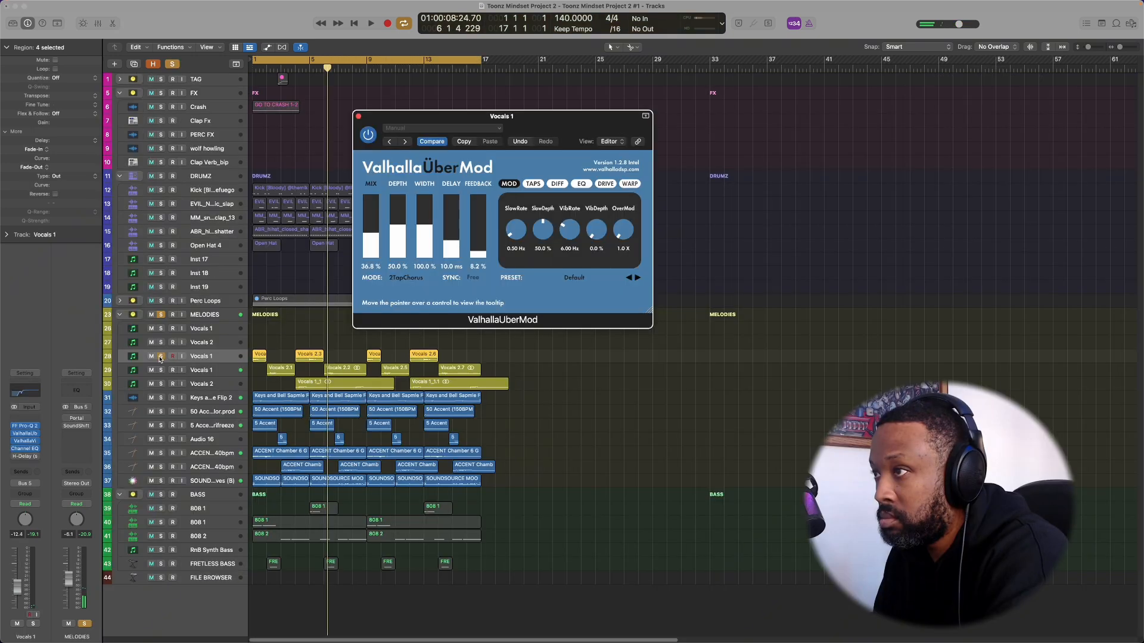
Audition the Vocals 1 chops soloed with ValhallaUberMod, and toggle the solo on the MELODIES stack.
click(160, 359)
key(space)
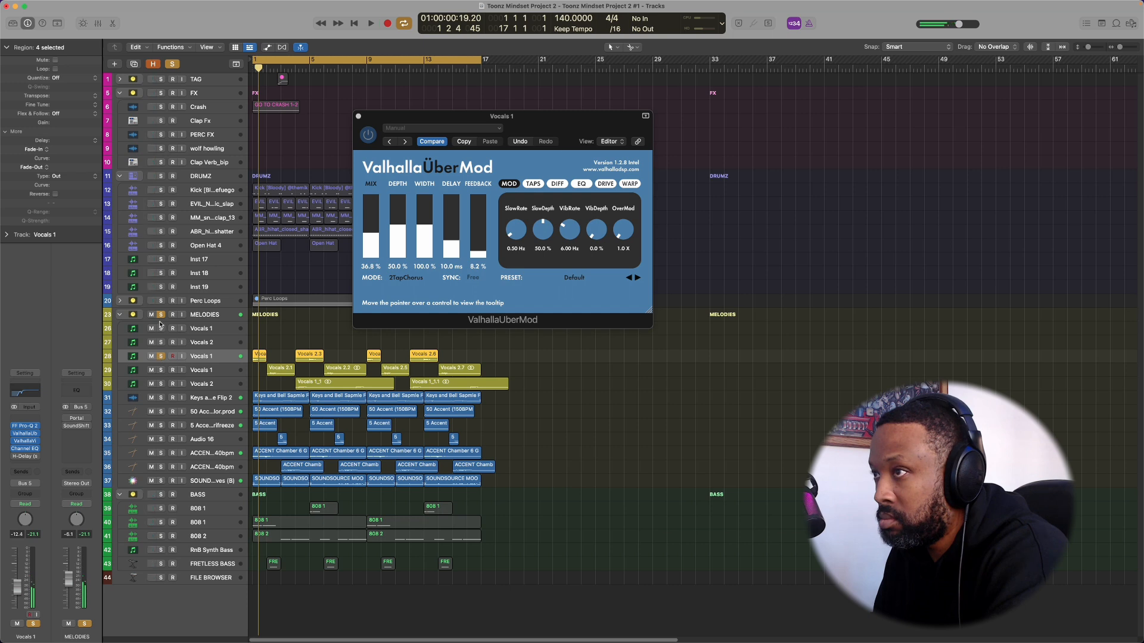
click(161, 315)
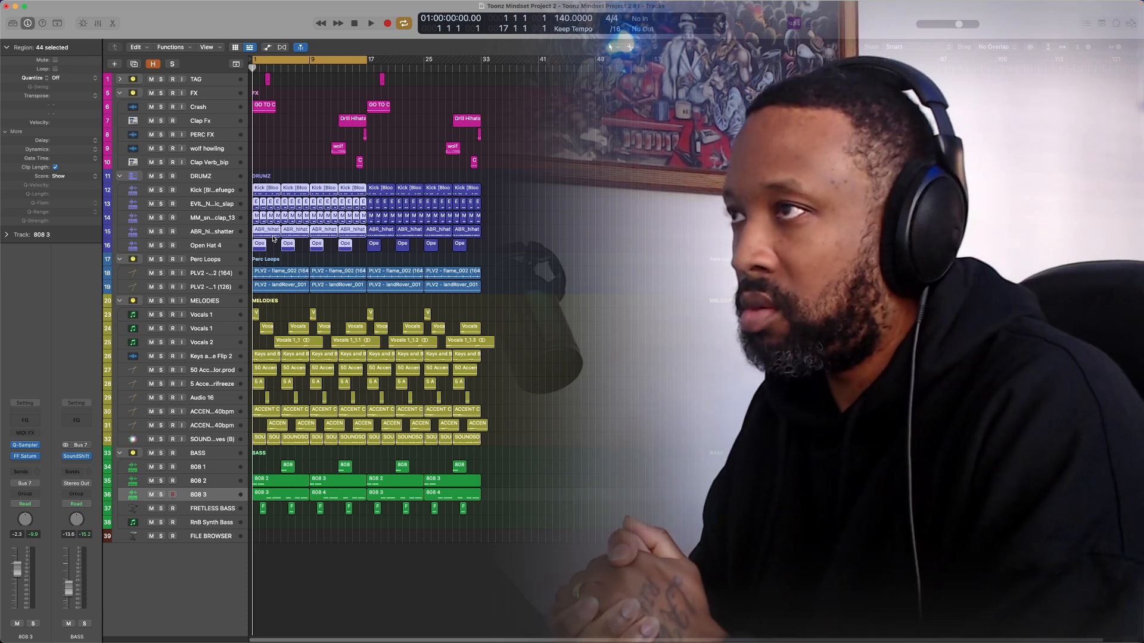
Delete the drum and bass regions from bars 1 to 16 to clear the intro.
drag(273, 238, 347, 262)
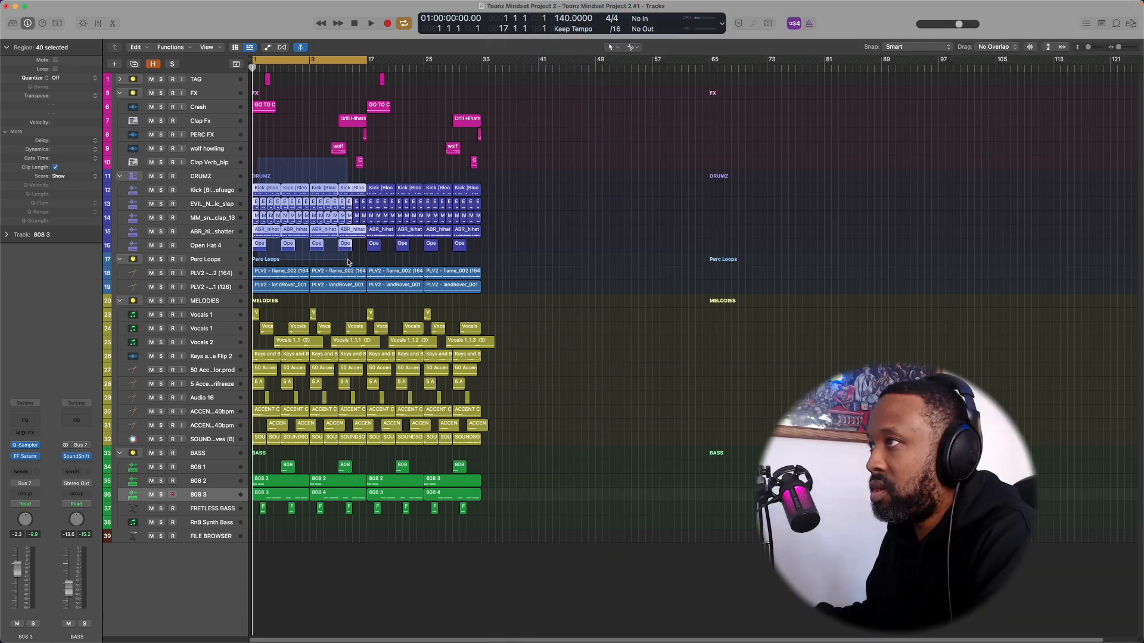
key(Delete)
drag(255, 460, 364, 530)
key(Delete)
Mute the vocal regions and the SOUNDSOURCE regions in bars 1 to 16.
drag(255, 303, 366, 343)
key(ctrl+m)
drag(255, 457, 342, 444)
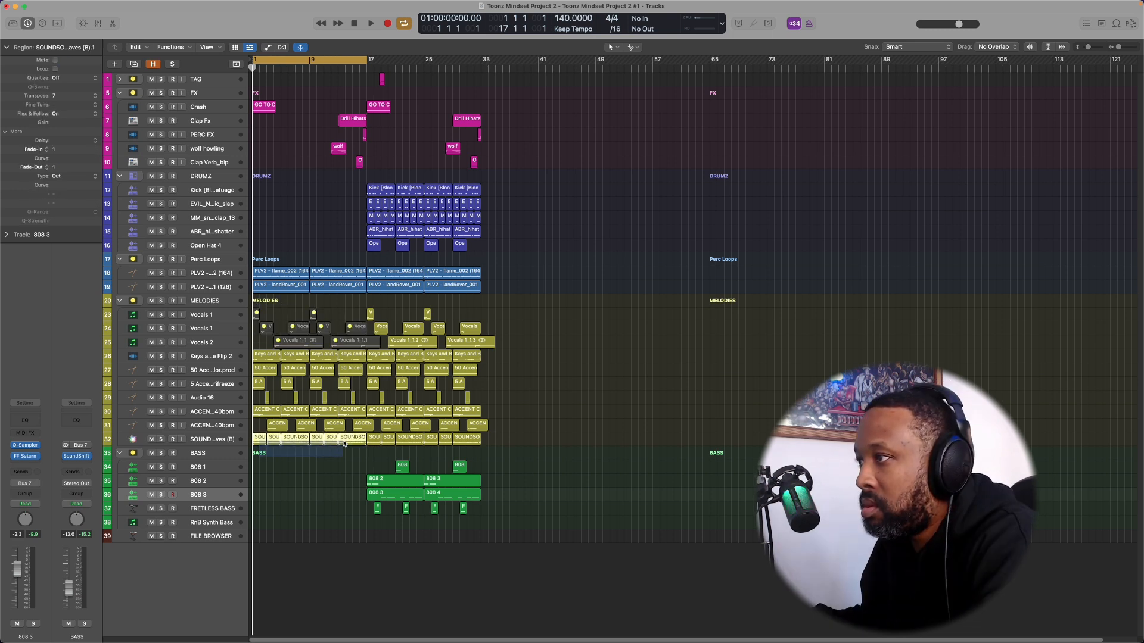
key(ctrl+m)
Mute both perc loop regions in bars 1 to 8 and play the intro.
click(263, 254)
drag(263, 253, 284, 291)
key(ctrl+m)
key(space)
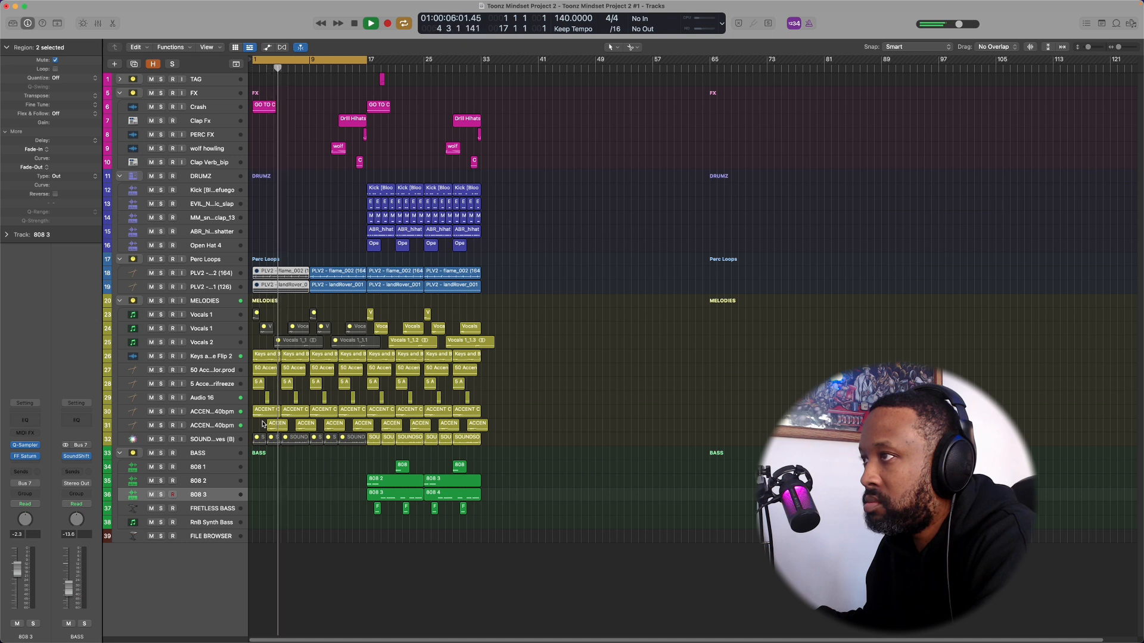
Mute the ACCENT Chamber, 5 Accent and Bell Accent regions in bars 1 to 8, and play the stripped-down intro.
click(265, 425)
key(space)
click(269, 426)
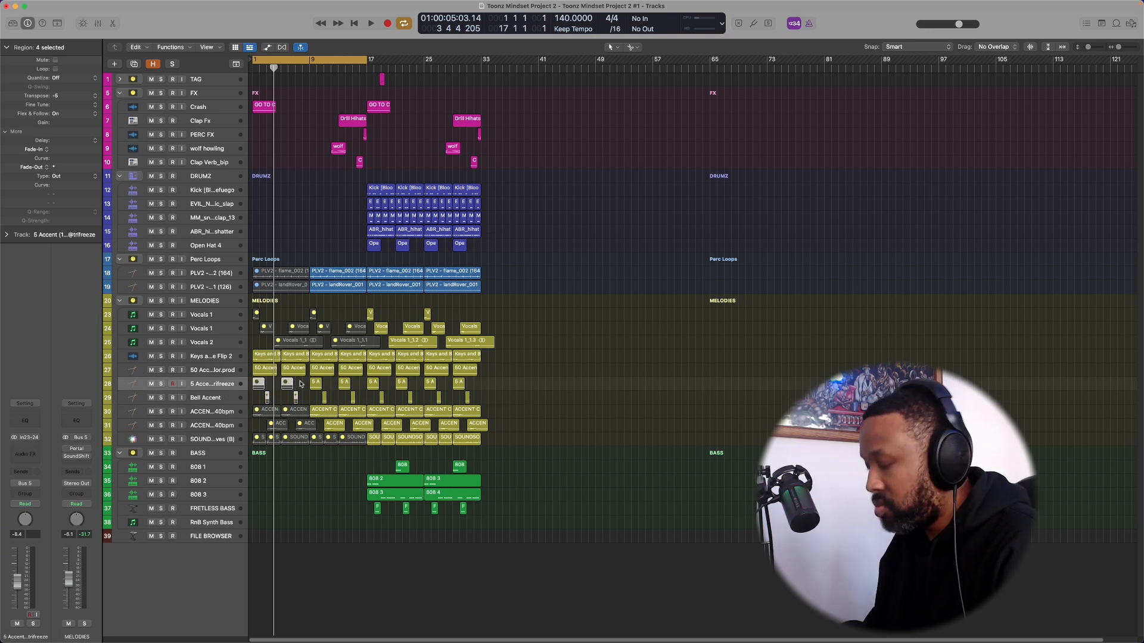
key(ctrl+m)
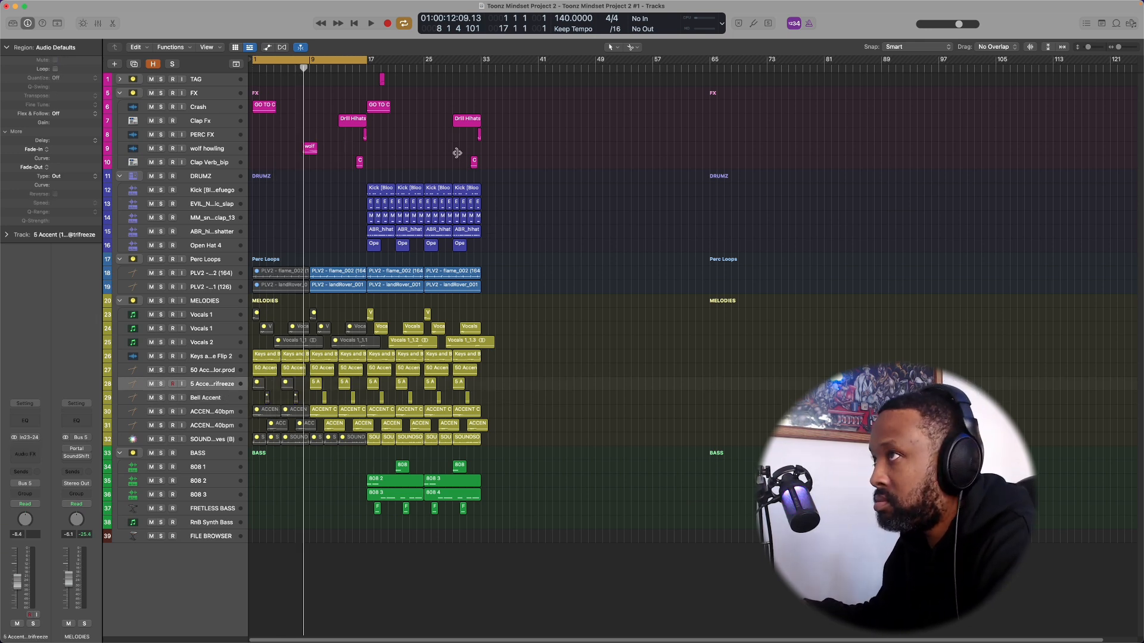
key(space)
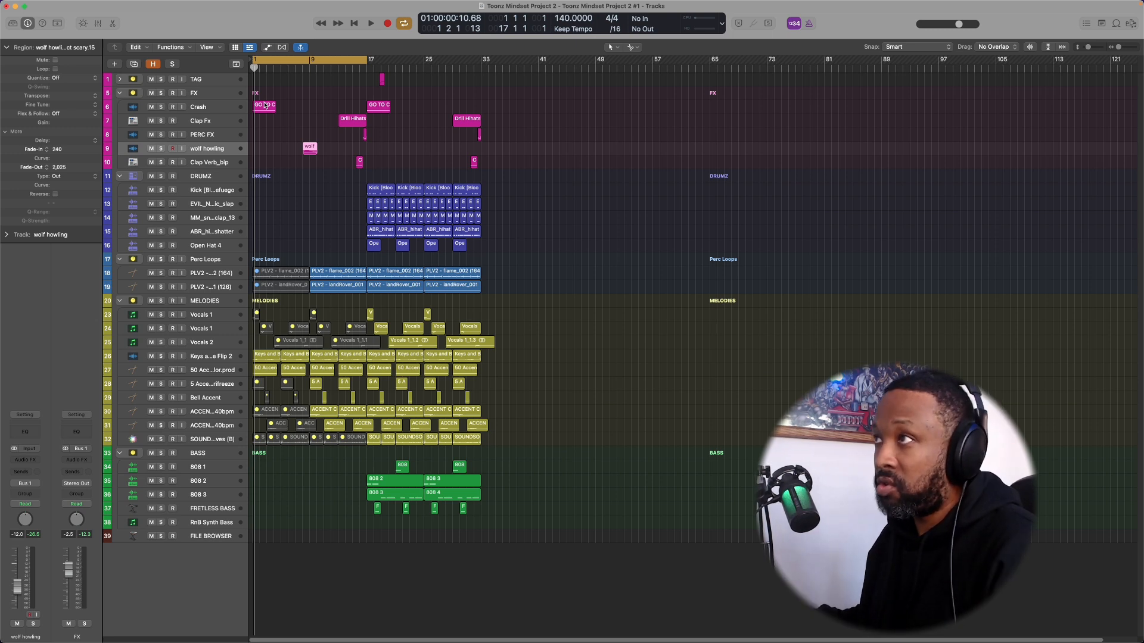
Review the crash and the transition FX before bar 17, and trim both perc loops to end at bar 16.
click(265, 109)
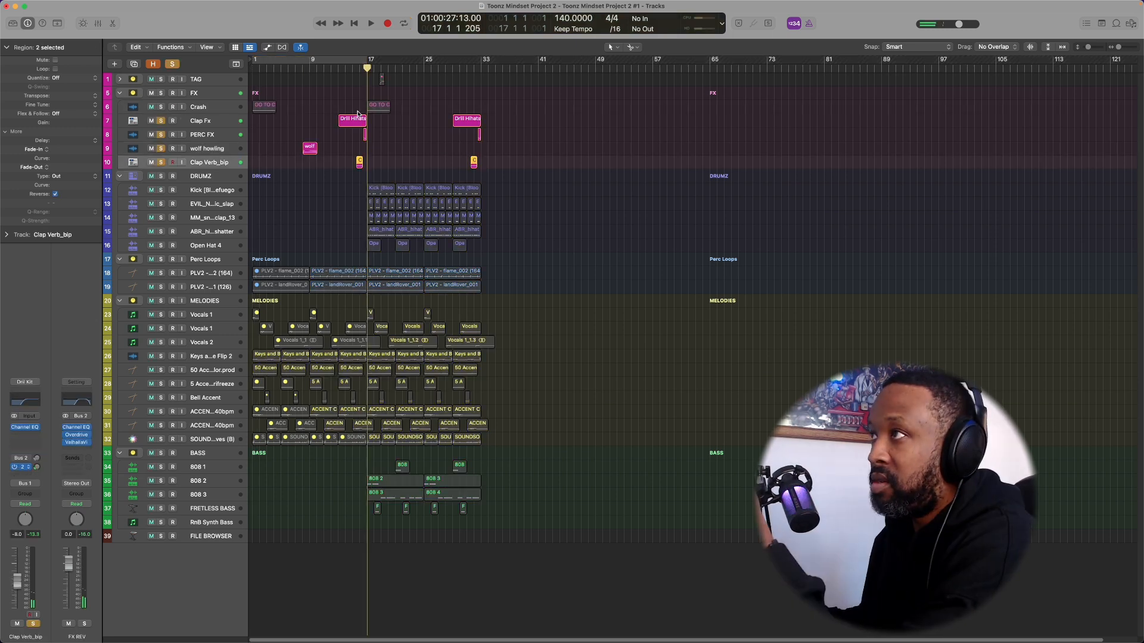
drag(356, 108, 366, 162)
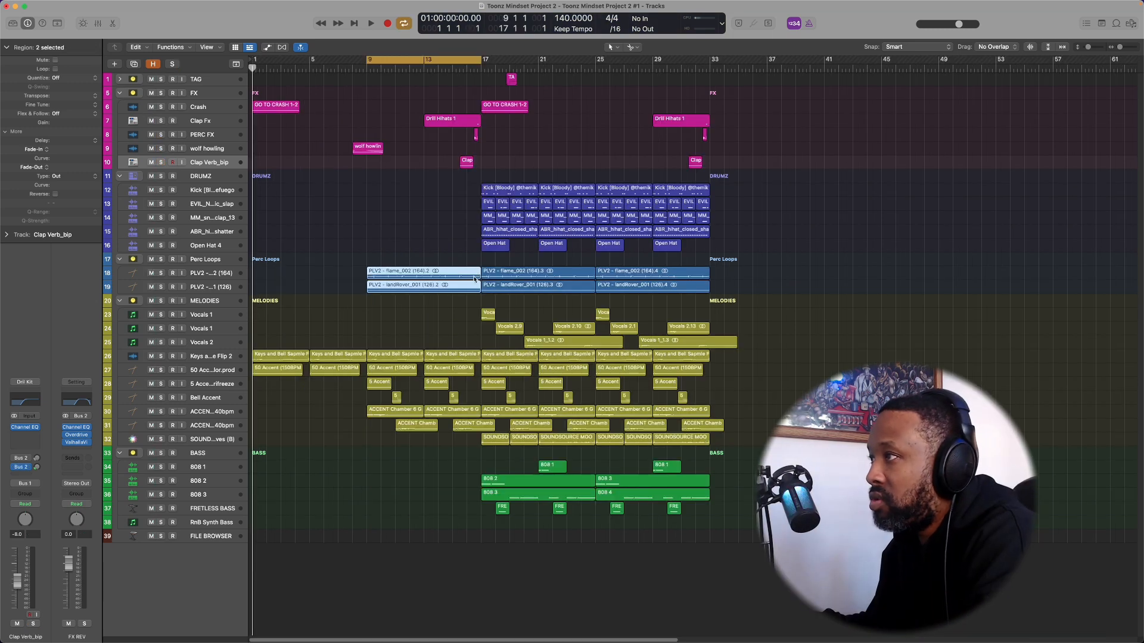
drag(478, 278, 466, 278)
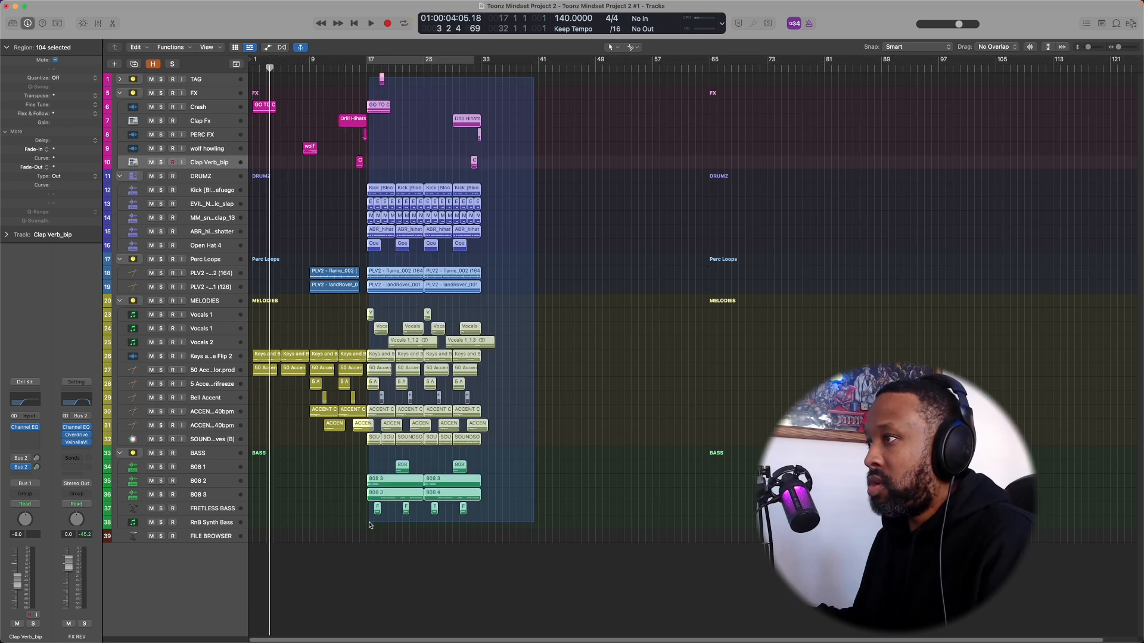
Copy all regions of bars 17 to 32 to bar 33 and set the cycle range to bars 33 to 49.
drag(369, 523, 369, 523)
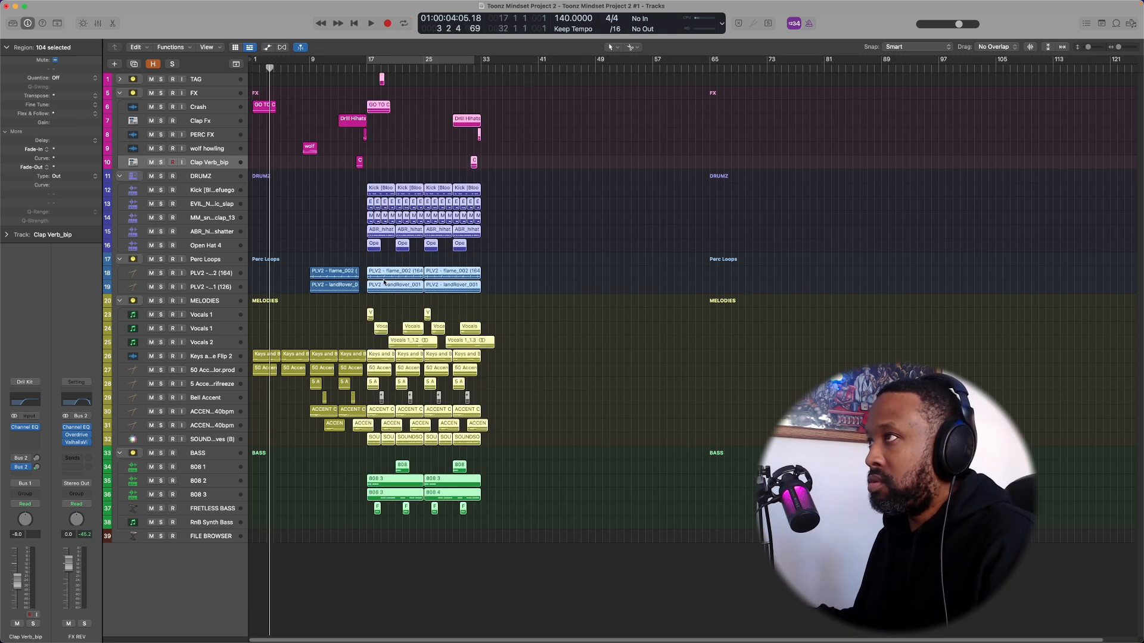
drag(375, 111, 490, 111)
drag(411, 59, 431, 62)
drag(481, 62, 594, 62)
click(607, 272)
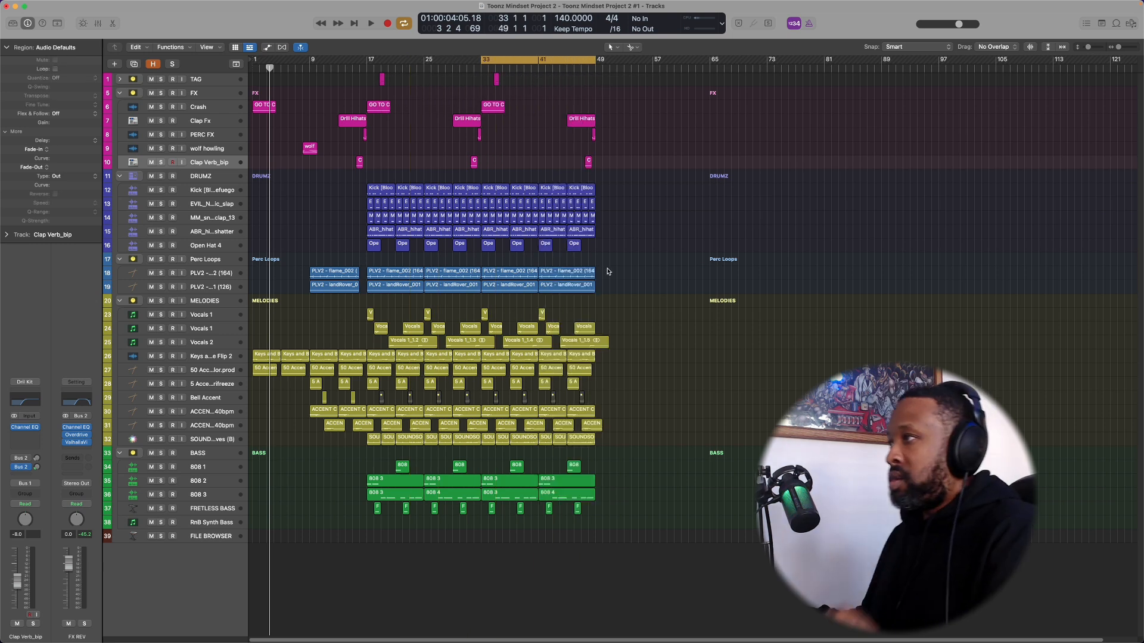
Delete the perc loops from bars 33 to 48 and unmute the Bell Accent regions there.
drag(606, 272, 523, 295)
key(Delete)
drag(596, 395, 494, 402)
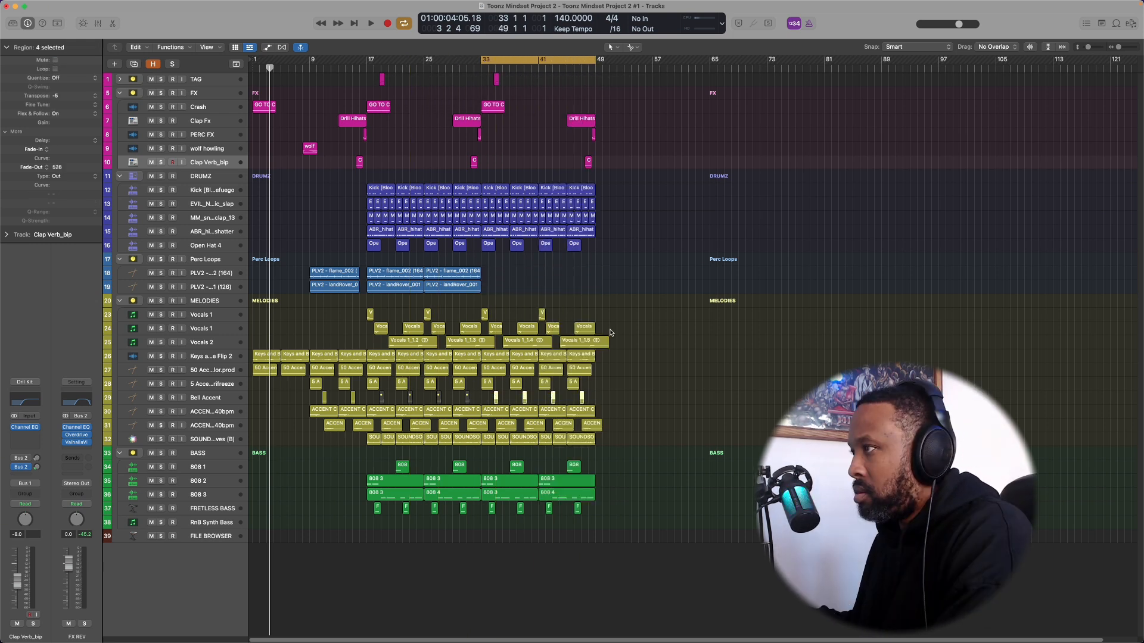
key(ctrl+m)
Mute the hats in bars 33 to 40, the ACCENT Chamber regions through bar 48 and the bar 48 snare, and trim the last hi-hat region.
click(490, 236)
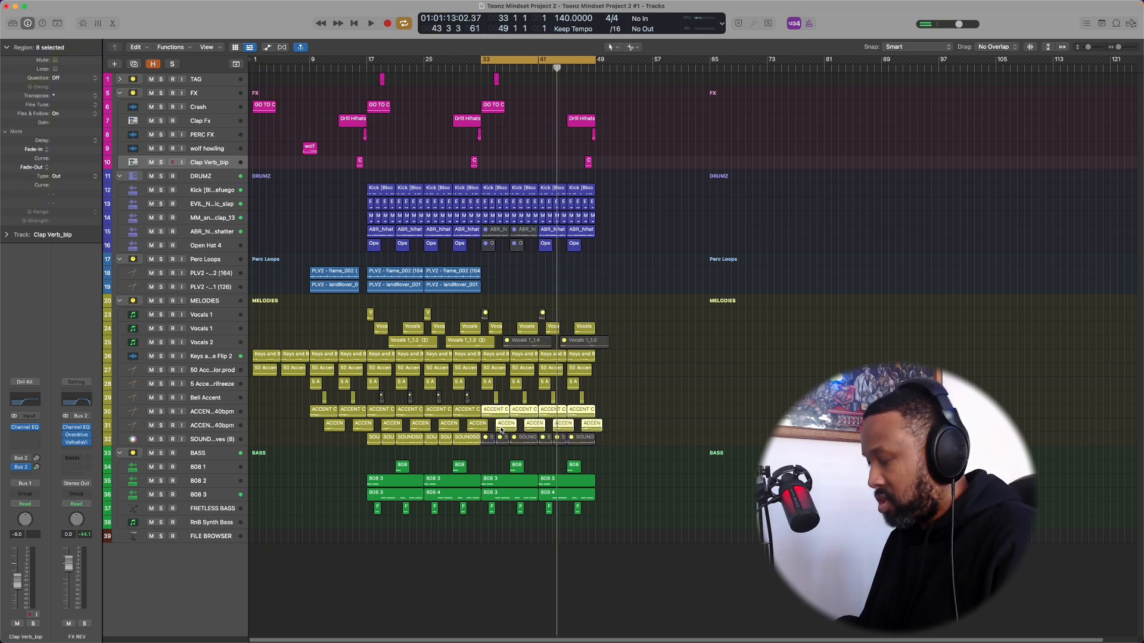
key(ctrl+m)
click(592, 203)
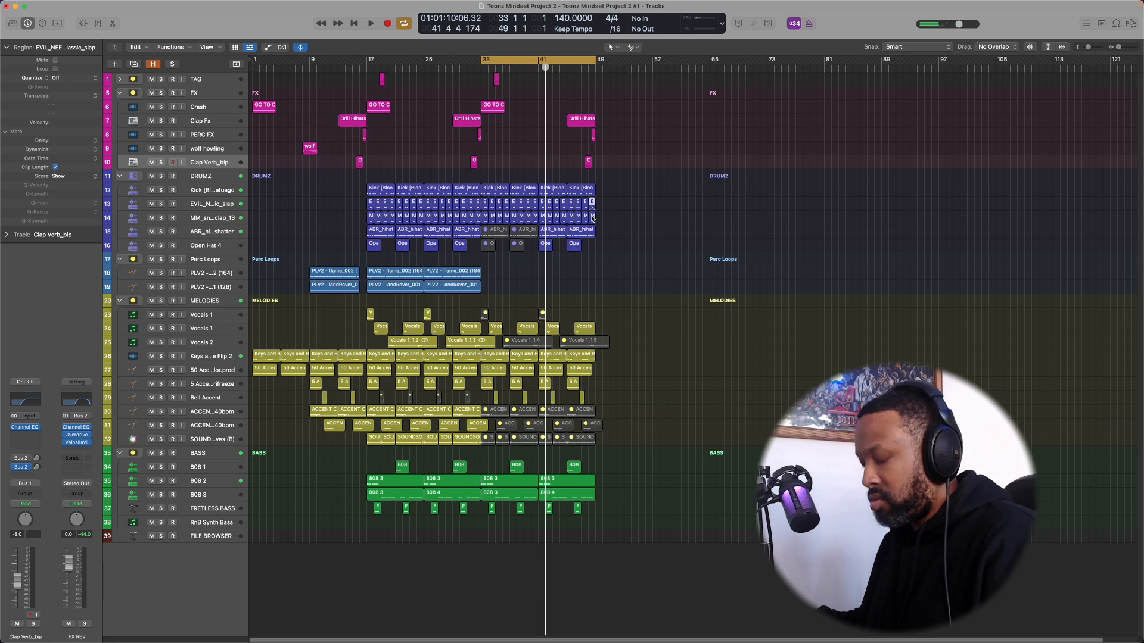
drag(593, 237, 587, 237)
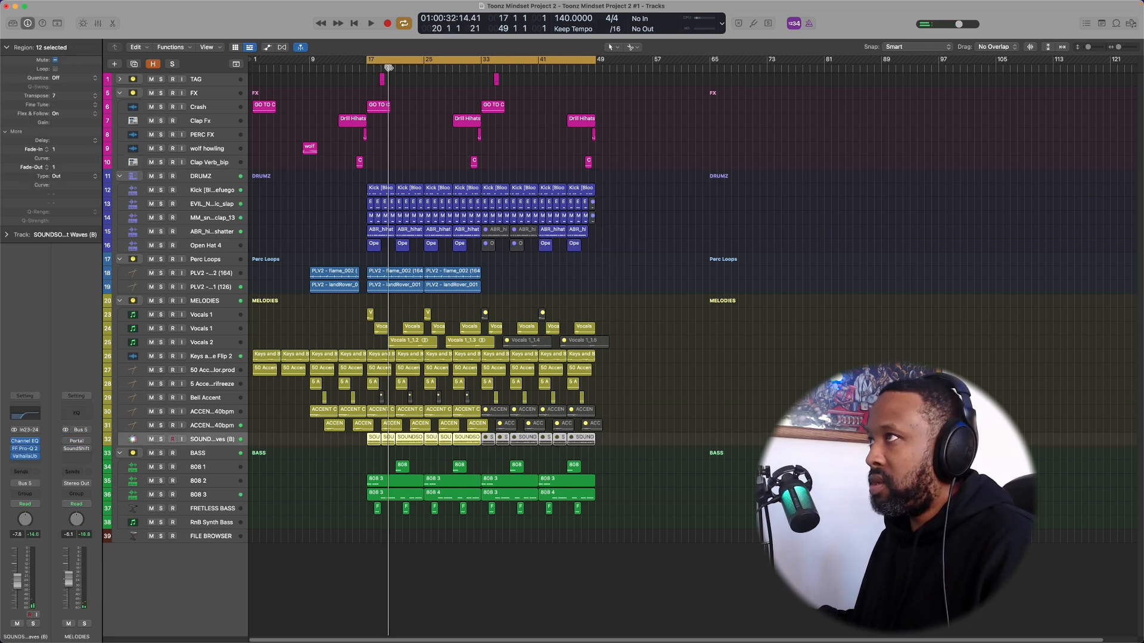
Copy the complete bars 17 to 48 arrangement across all tracks to bar 49.
drag(388, 68, 367, 71)
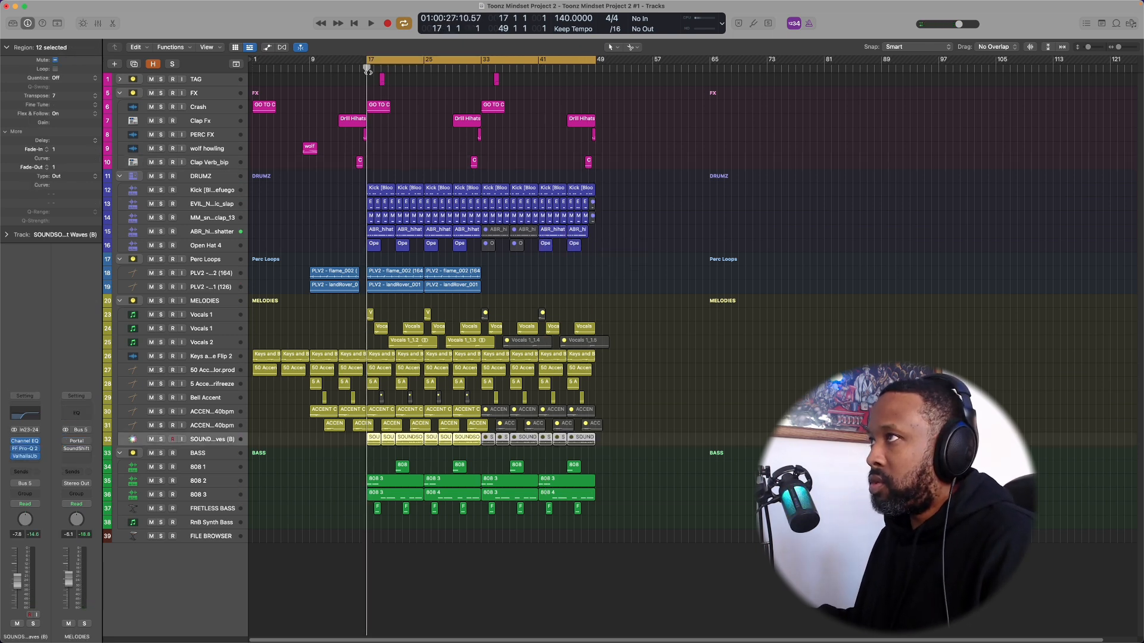
drag(672, 81, 370, 522)
drag(453, 479, 607, 479)
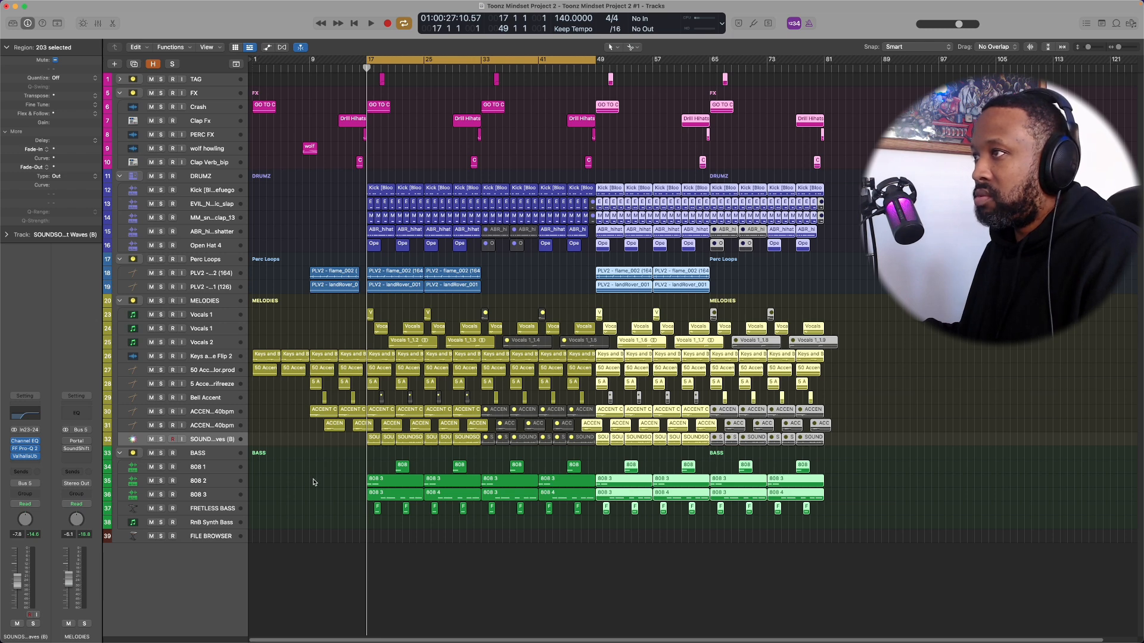
Copy the bars 9 to 16 build-up to bar 81 as an outro and play the full arrangement from the start.
drag(315, 493, 364, 114)
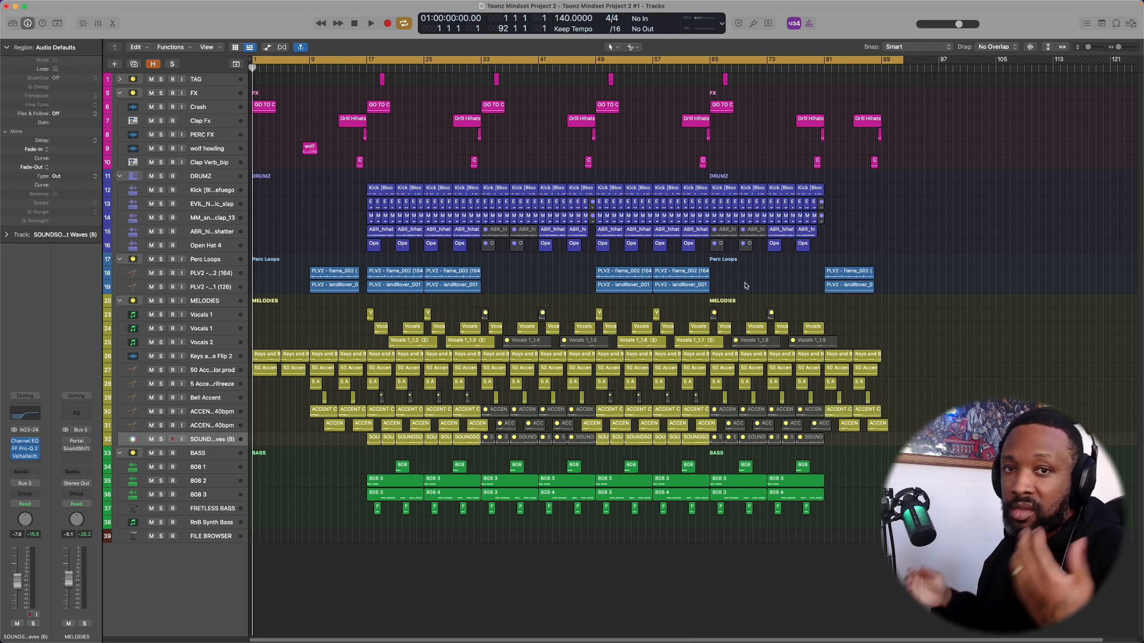
key(space)
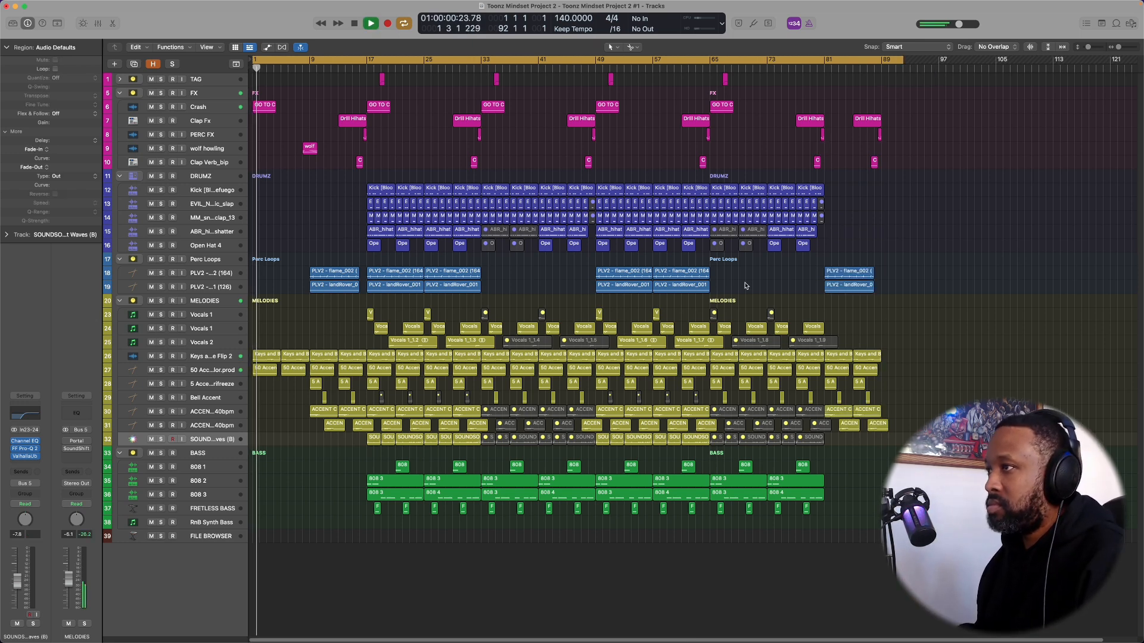